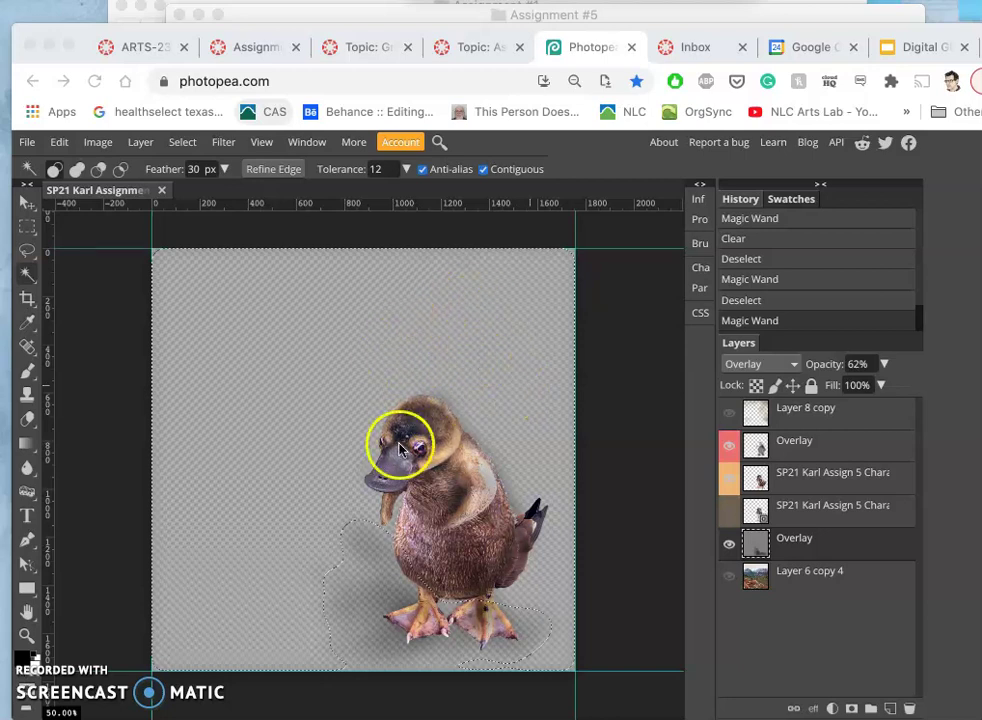
Preview the lower Overlay tint and the blurred Layer 8 copy by toggling their visibility
left_click(729, 544)
left_click(730, 547)
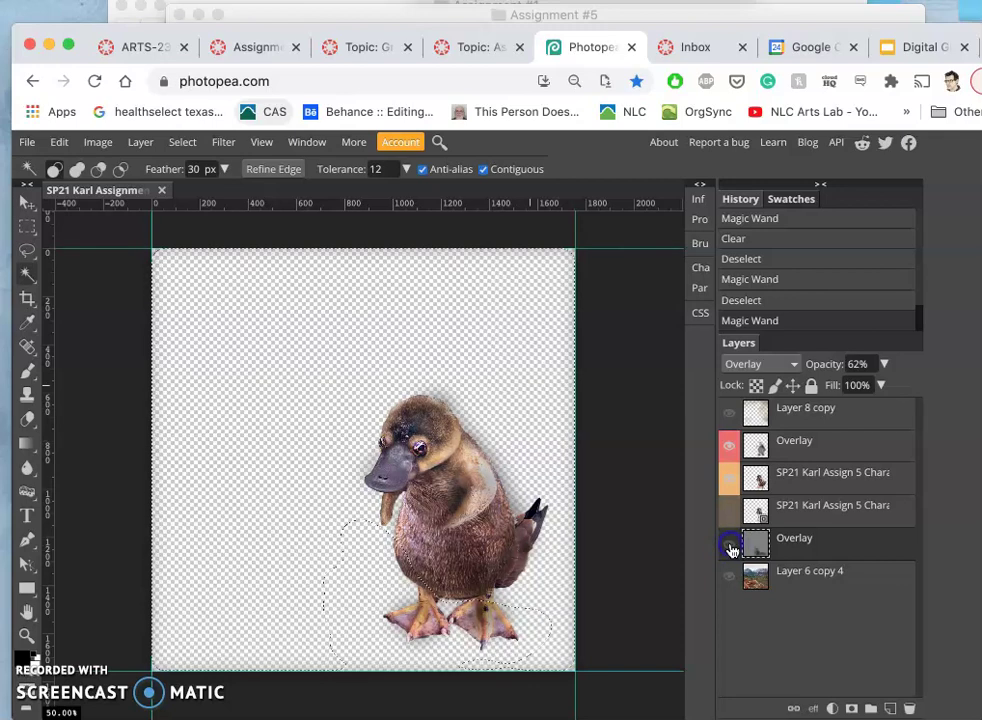
left_click(731, 549)
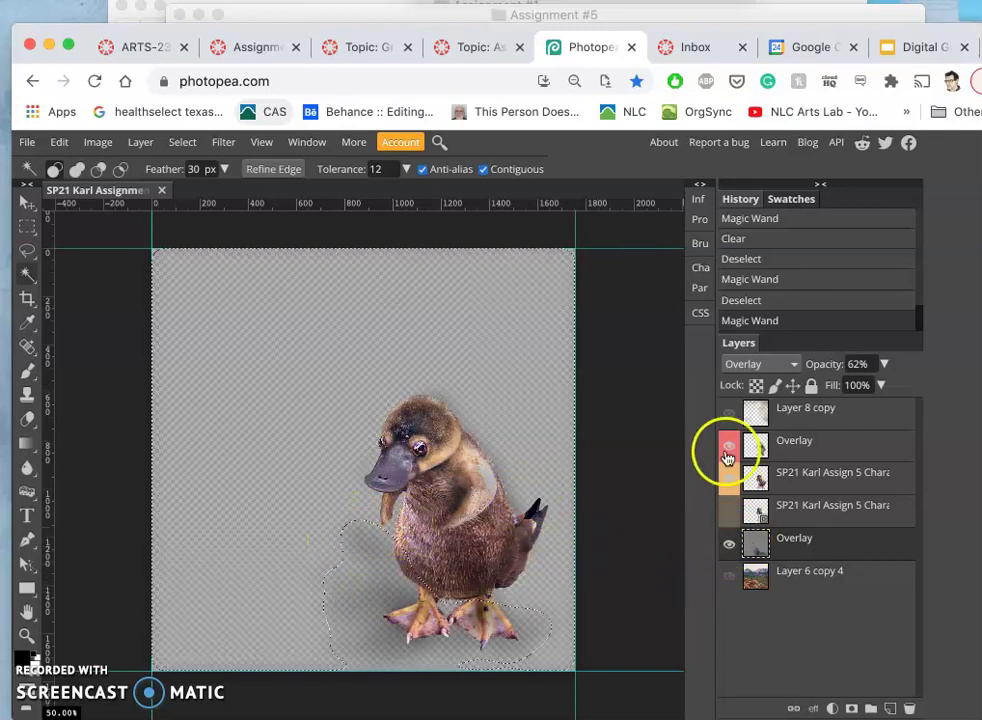
left_click(726, 411)
left_click(727, 416)
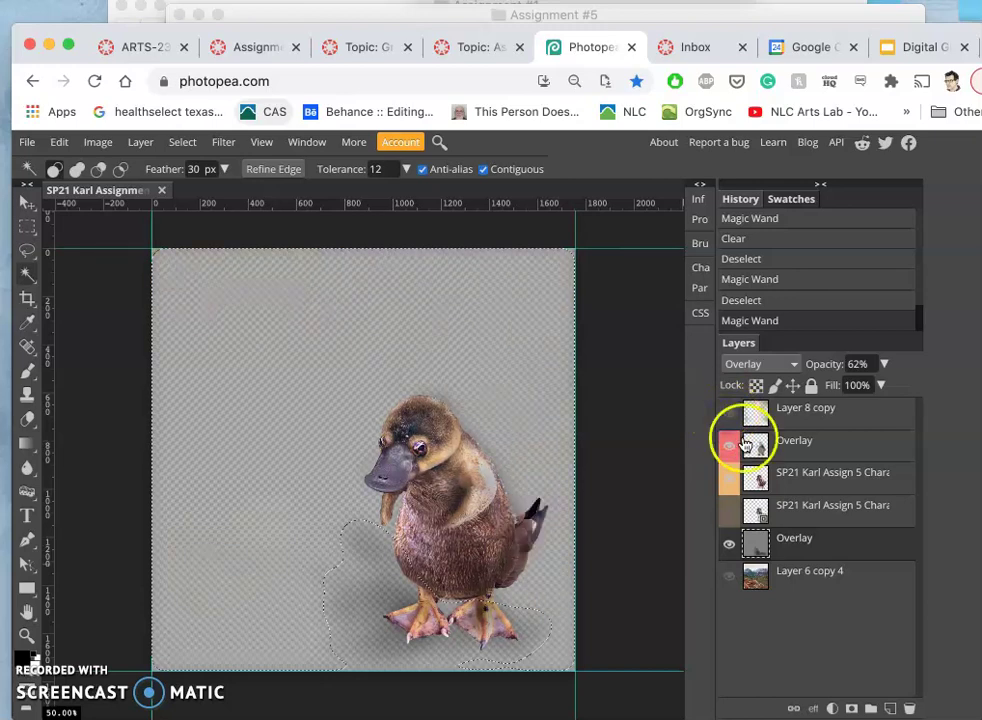
Rename Layer 8 copy to 'Atmosphere'
left_click(803, 415)
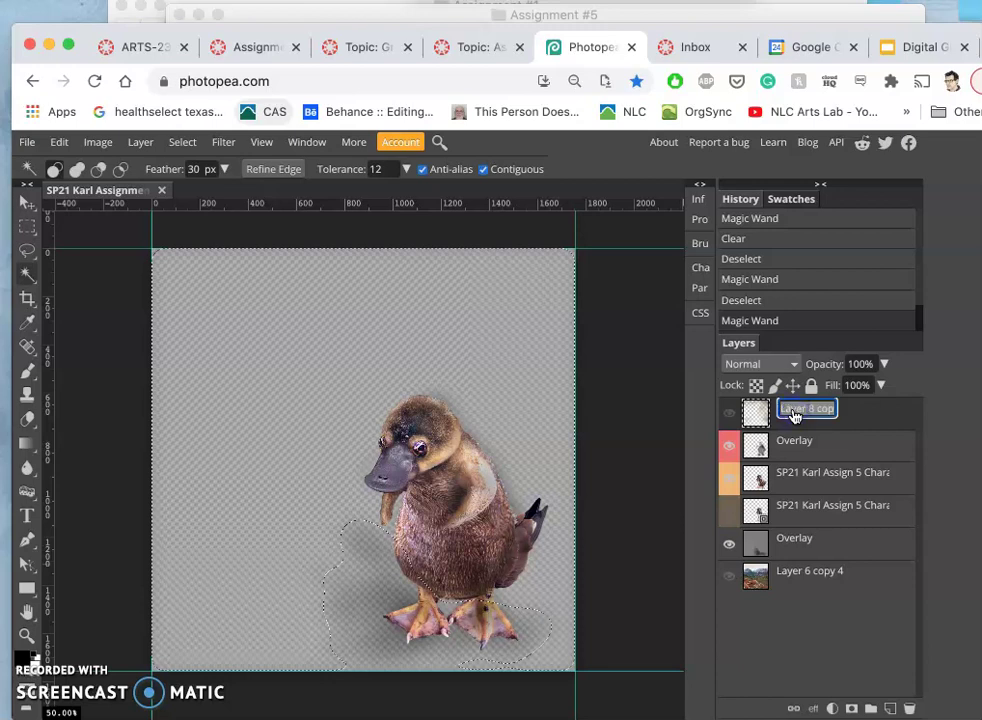
type("Atmosphere")
key("Return")
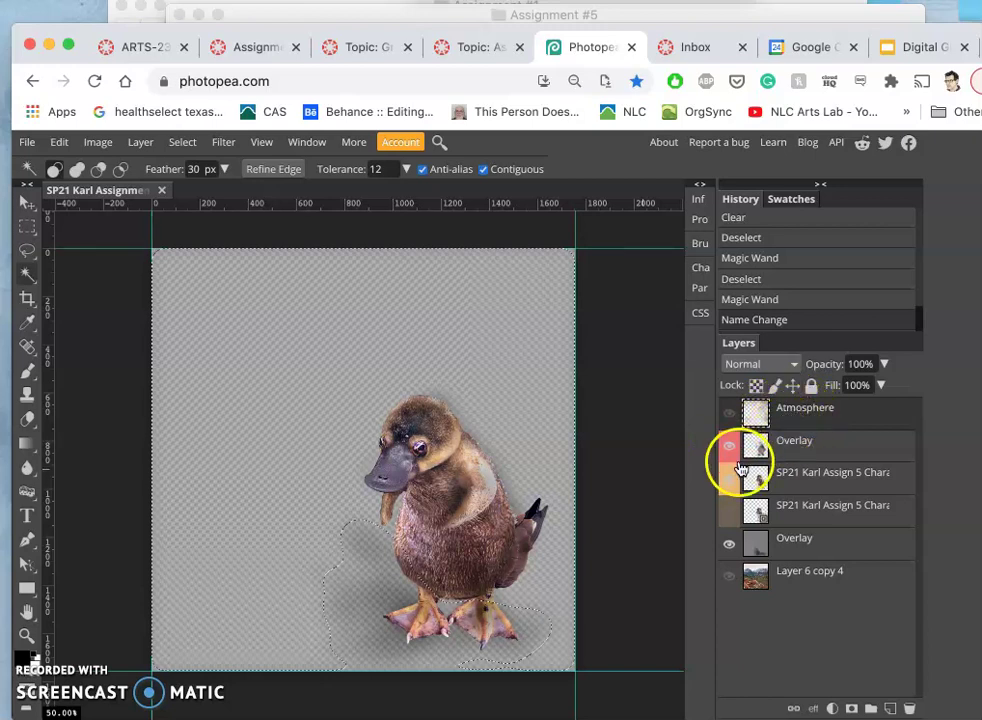
left_click(733, 547)
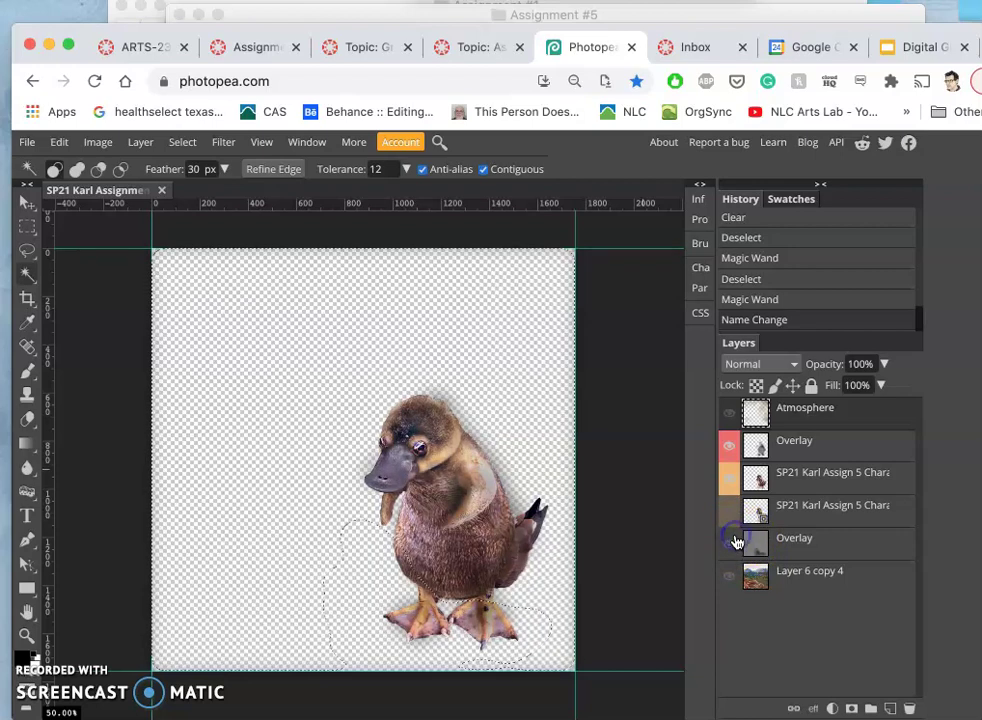
left_click(729, 549)
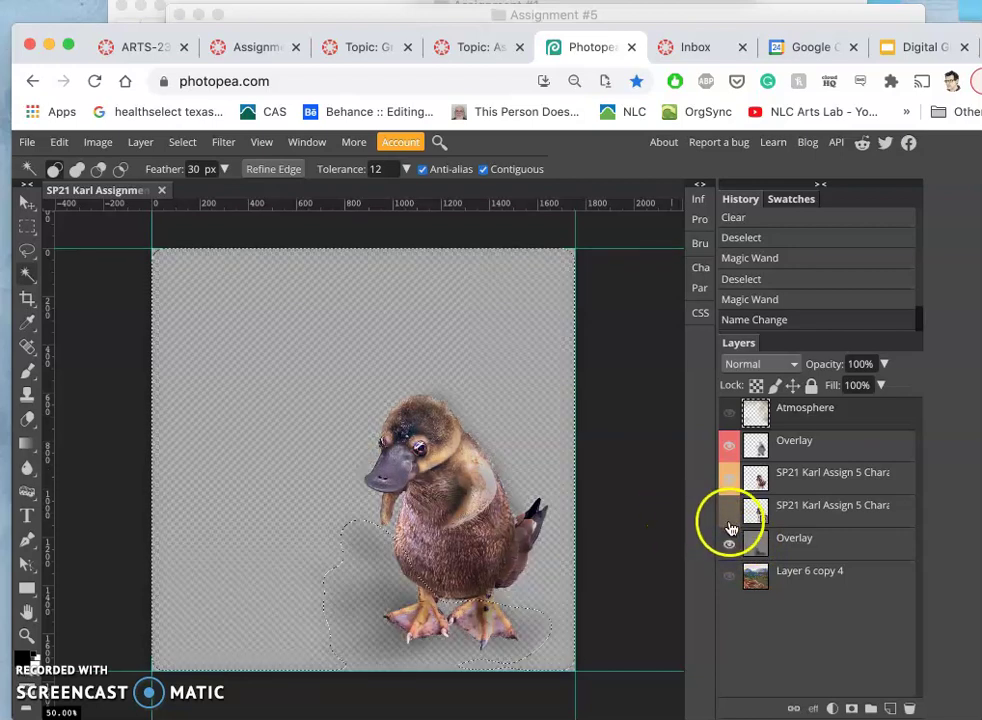
Give the lower Overlay layer a red colour label
right_click(734, 540)
mouse_move(760, 704)
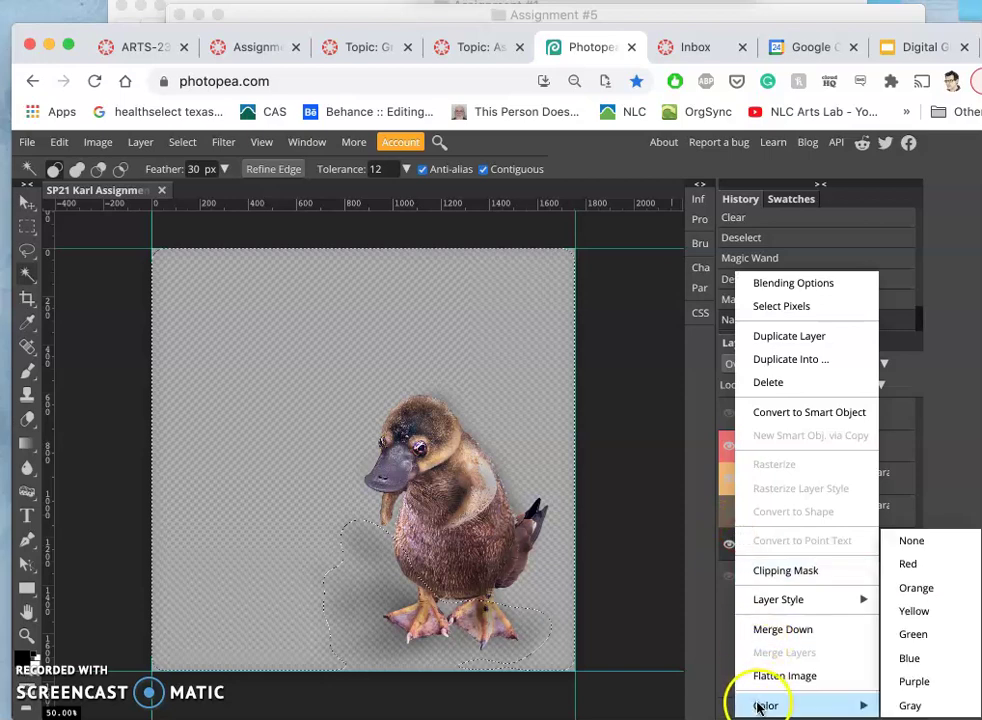
left_click(907, 563)
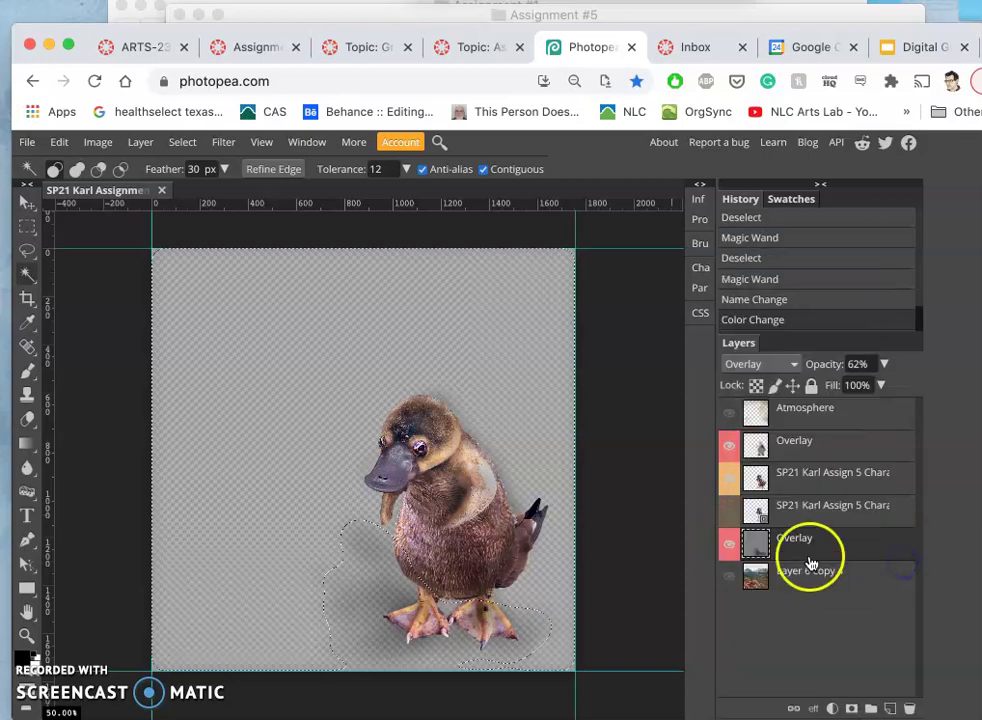
Compare the duck and both Overlay layers, leaving the lower Overlay shadow hidden
left_click(731, 478)
left_click(730, 446)
left_click(730, 446)
left_click(727, 548)
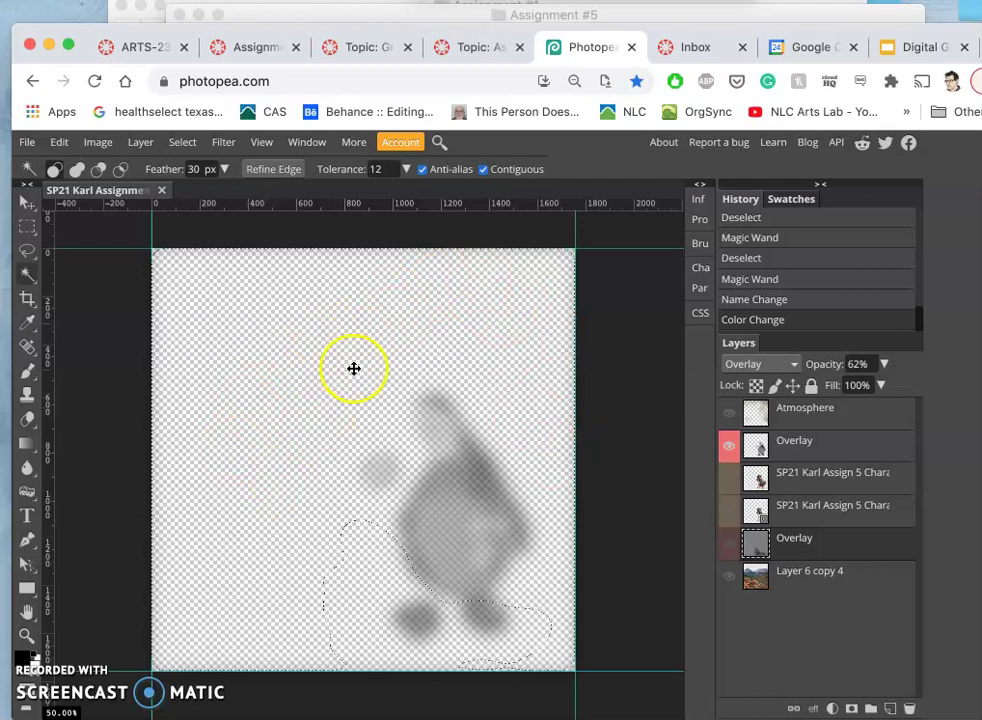
left_click(729, 479)
left_click(731, 449)
left_click(731, 449)
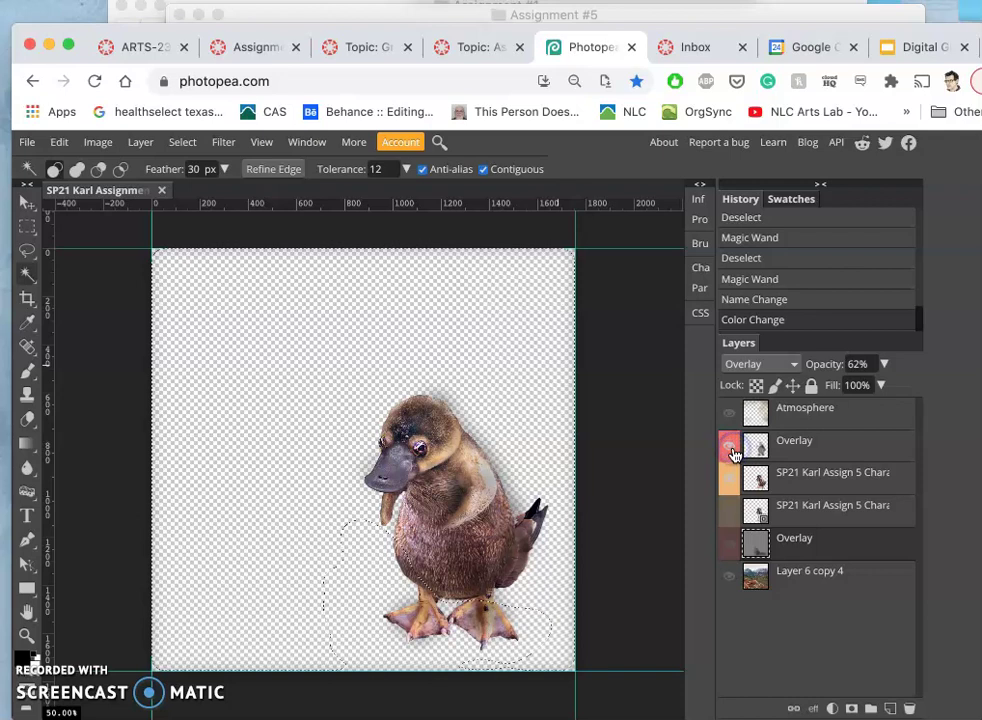
Compare the lower Overlay tint against the mountain-lake background, leaving the background hidden
left_click(729, 542)
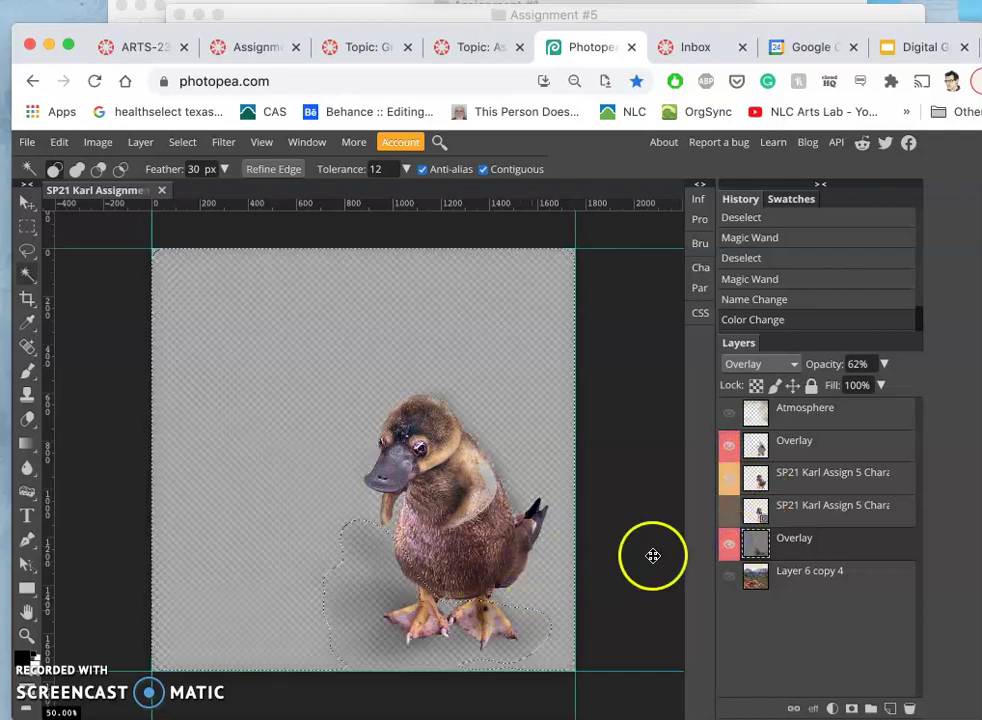
left_click(729, 580)
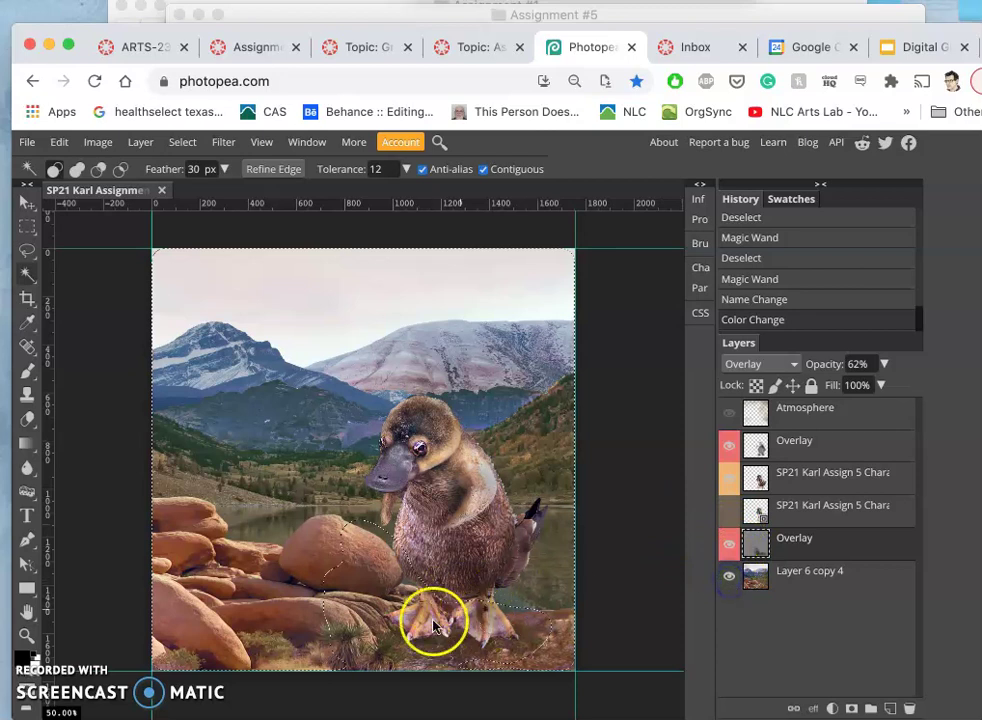
left_click(730, 545)
left_click(730, 545)
left_click(730, 545)
left_click(730, 545)
left_click(727, 576)
Clear the grey fill around the duck on the lower Overlay layer and deselect
left_click(787, 545)
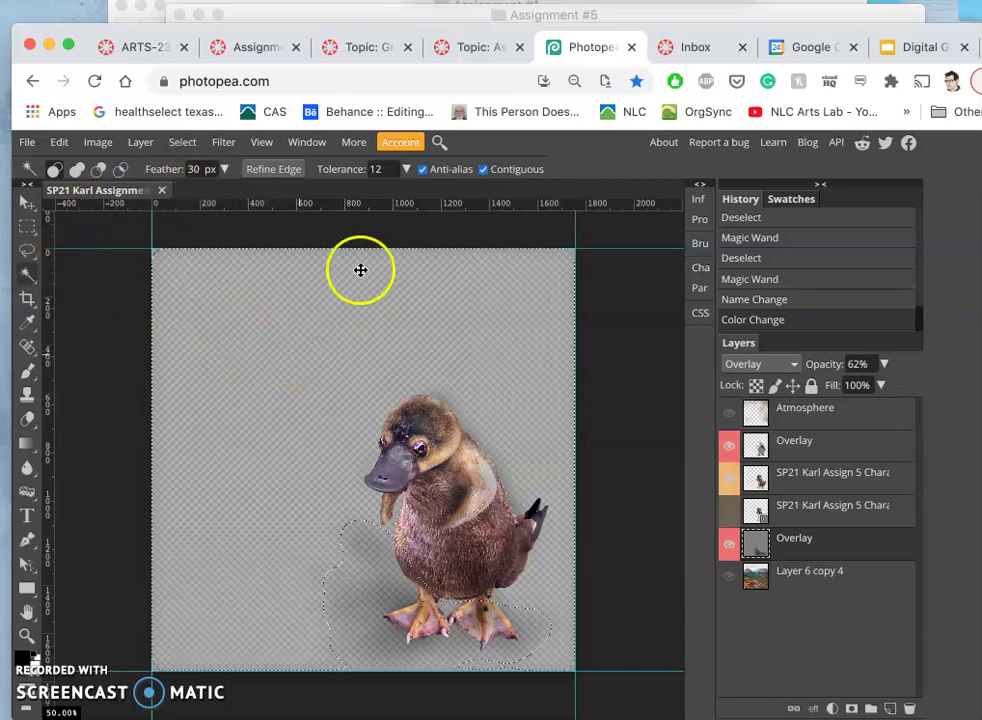
key("Delete")
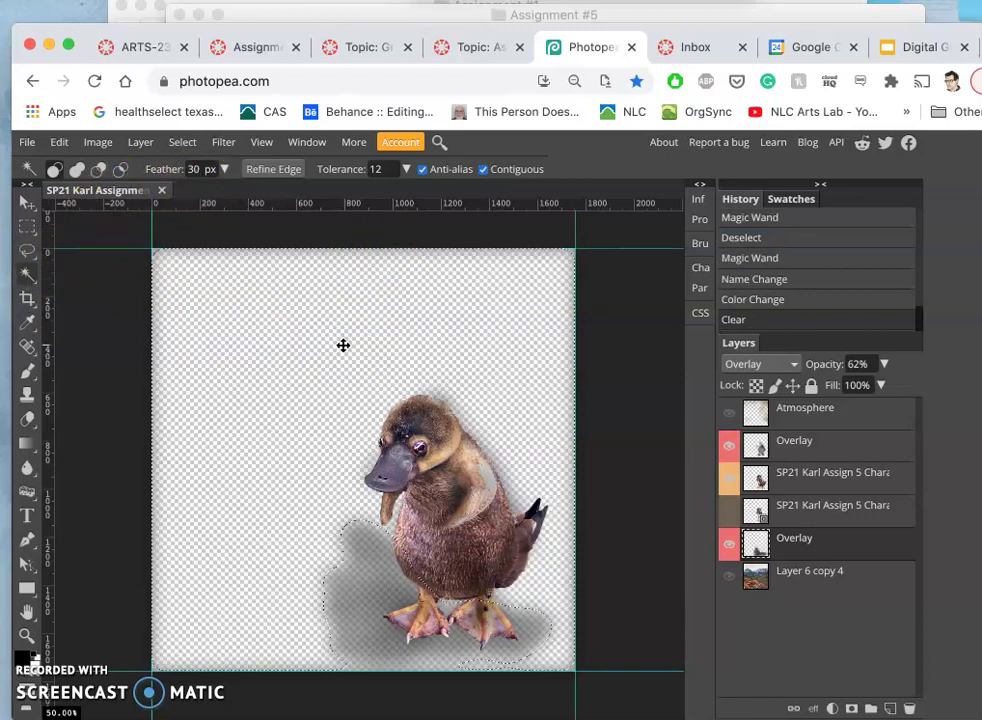
key("ctrl+d")
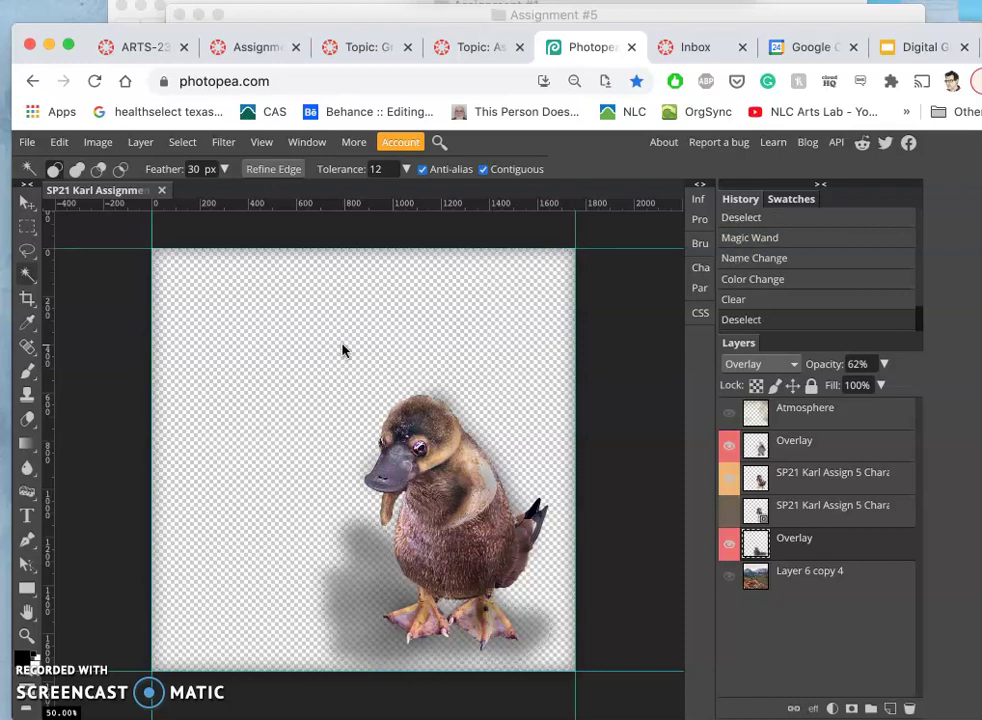
Compare the shading of the top and lower Overlay layers, leaving both on
left_click(732, 447)
left_click(732, 447)
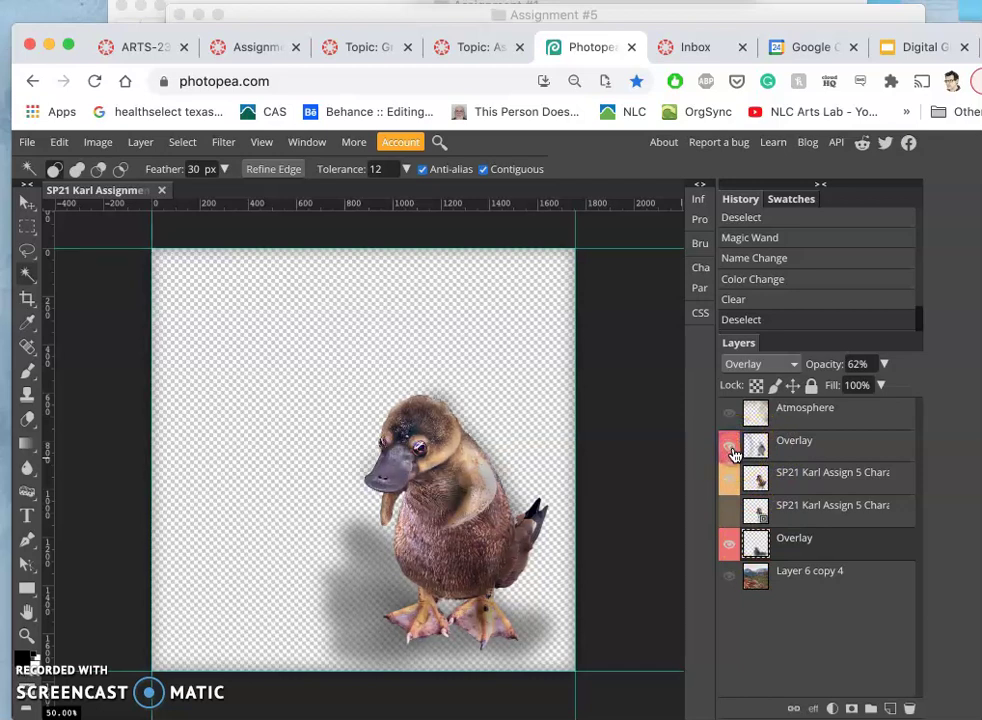
left_click(729, 546)
left_click(729, 546)
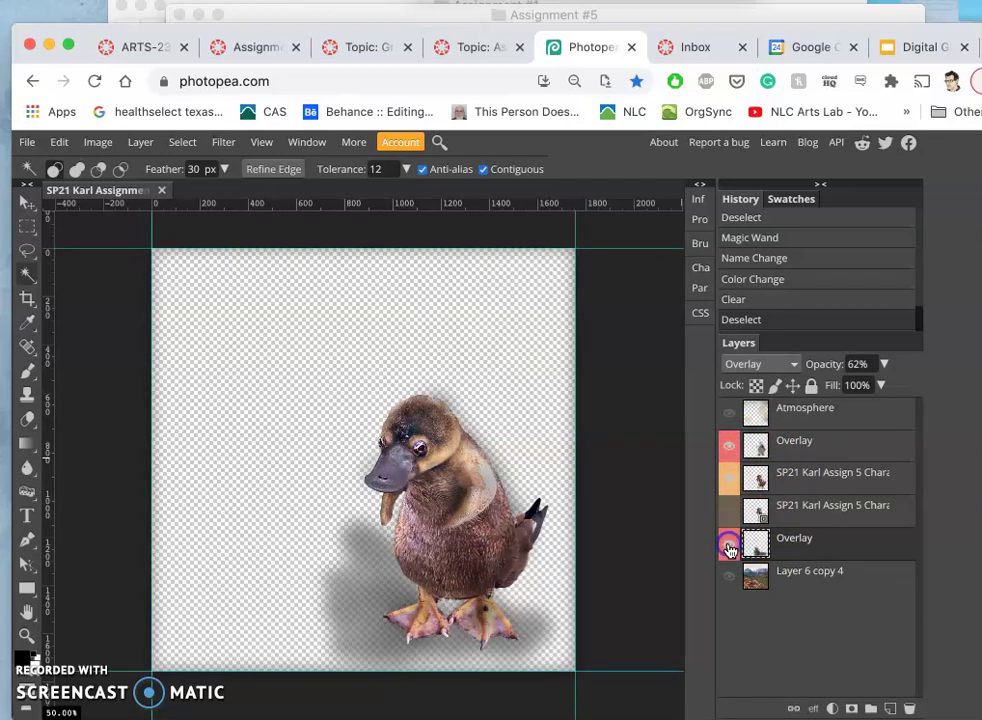
left_click(731, 455)
left_click(732, 455)
left_click(732, 455)
left_click(732, 455)
left_click(735, 578)
Show the mountain-lake background behind the duck
left_click(730, 578)
left_click(728, 580)
left_click(731, 580)
left_click(729, 580)
left_click(730, 580)
left_click(730, 582)
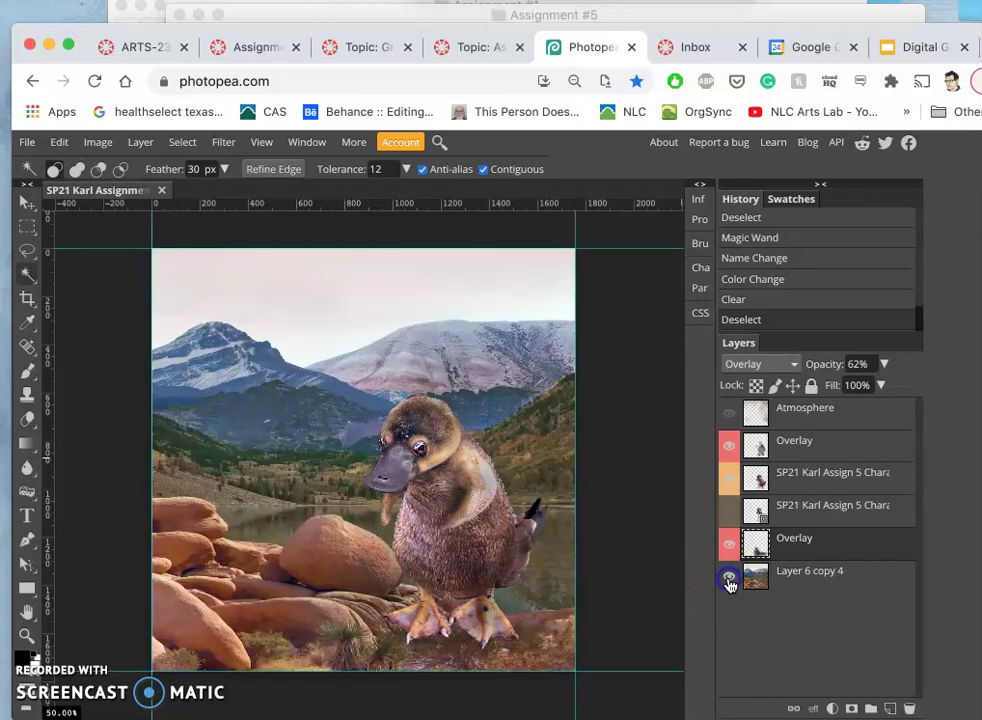
Recheck the upper Overlay and duck layers, then select the upper duck layer
left_click(731, 446)
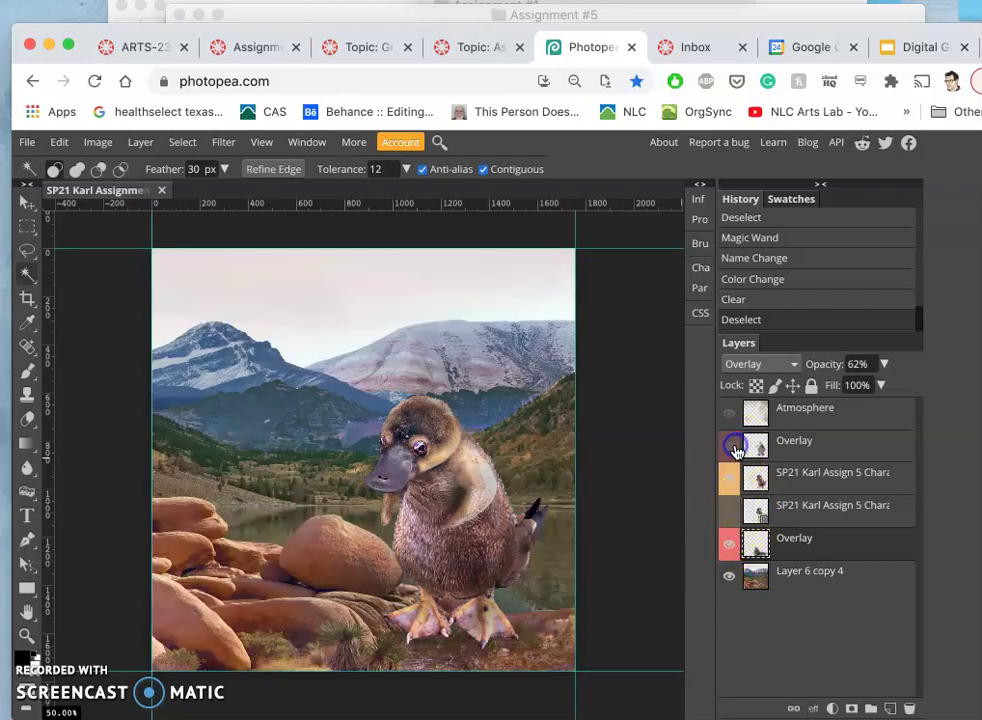
left_click(733, 448)
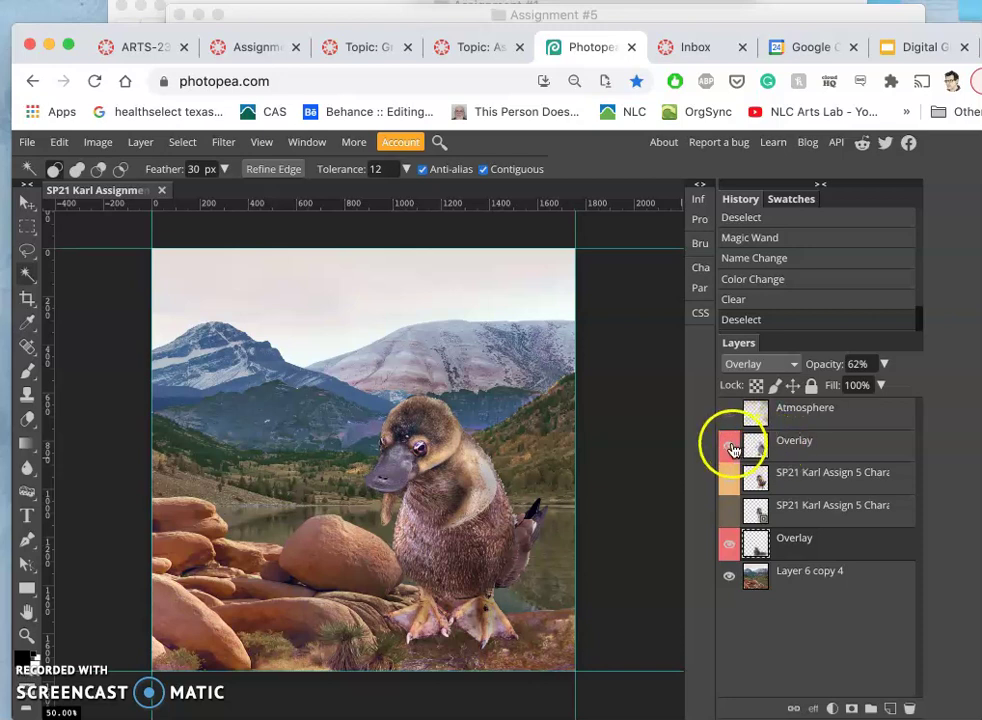
left_click(730, 446)
left_click(730, 446)
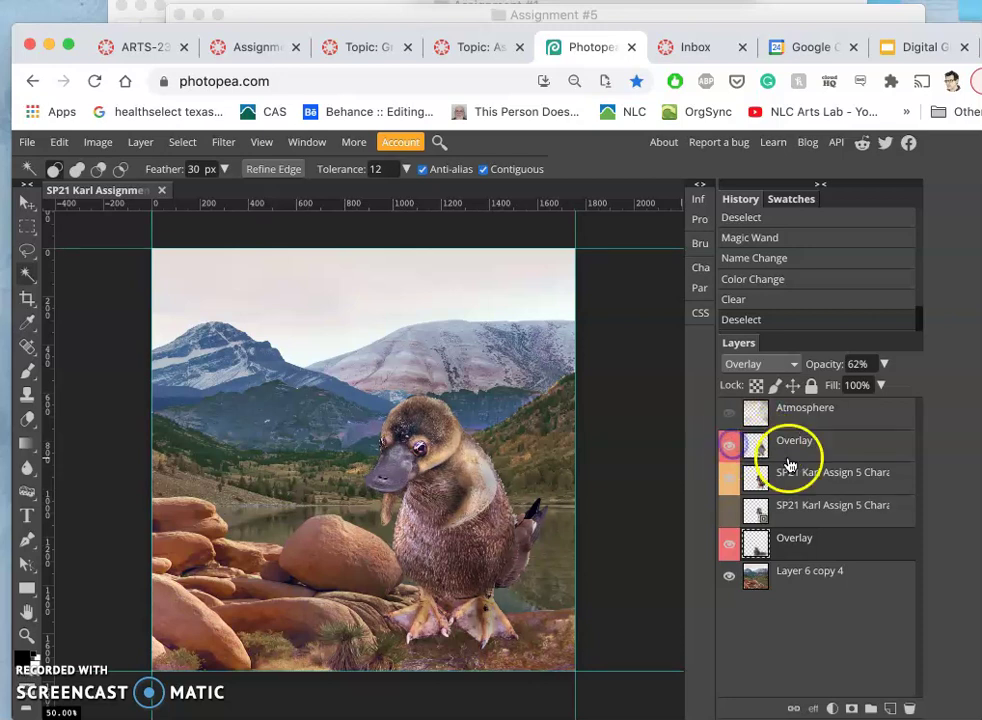
left_click(730, 449)
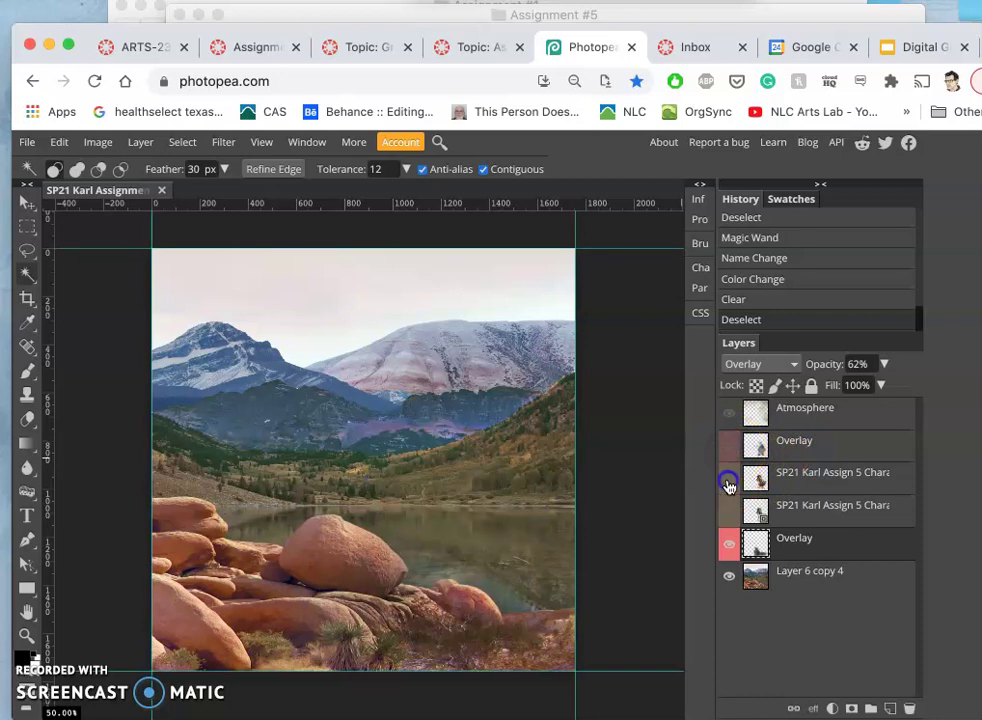
left_click(728, 483)
left_click(728, 446)
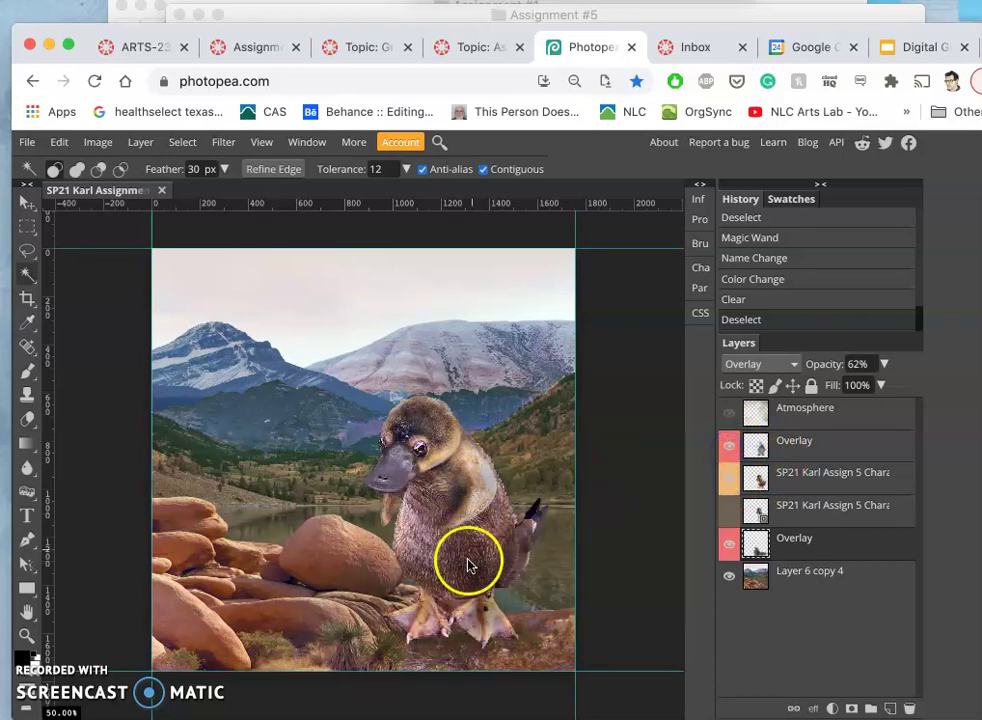
left_click(799, 461)
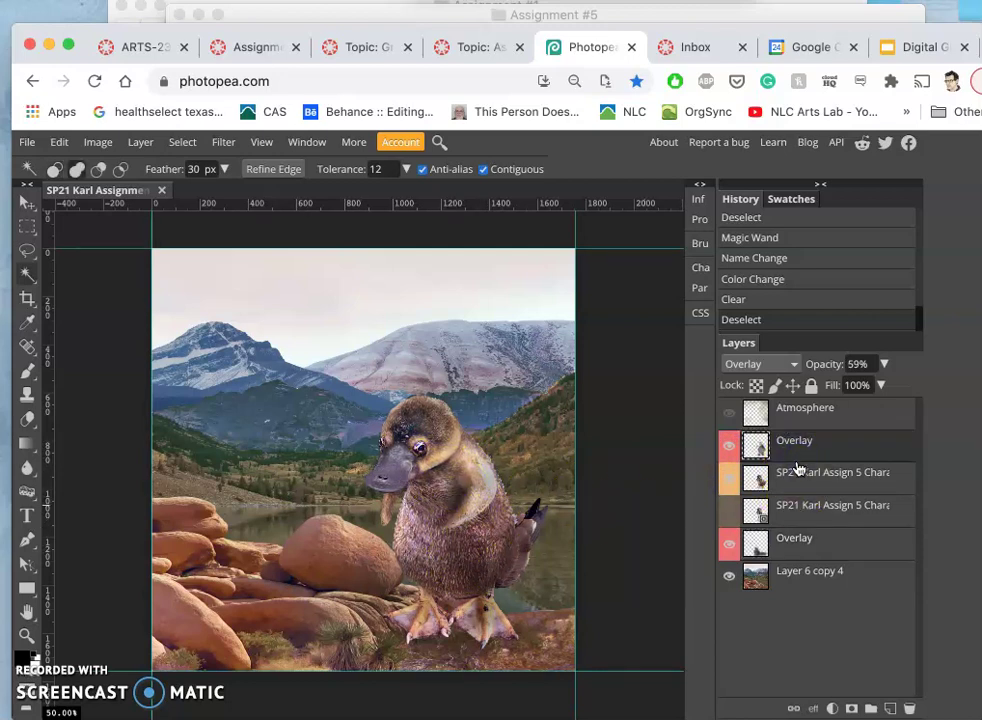
left_click(797, 477)
left_click(792, 476)
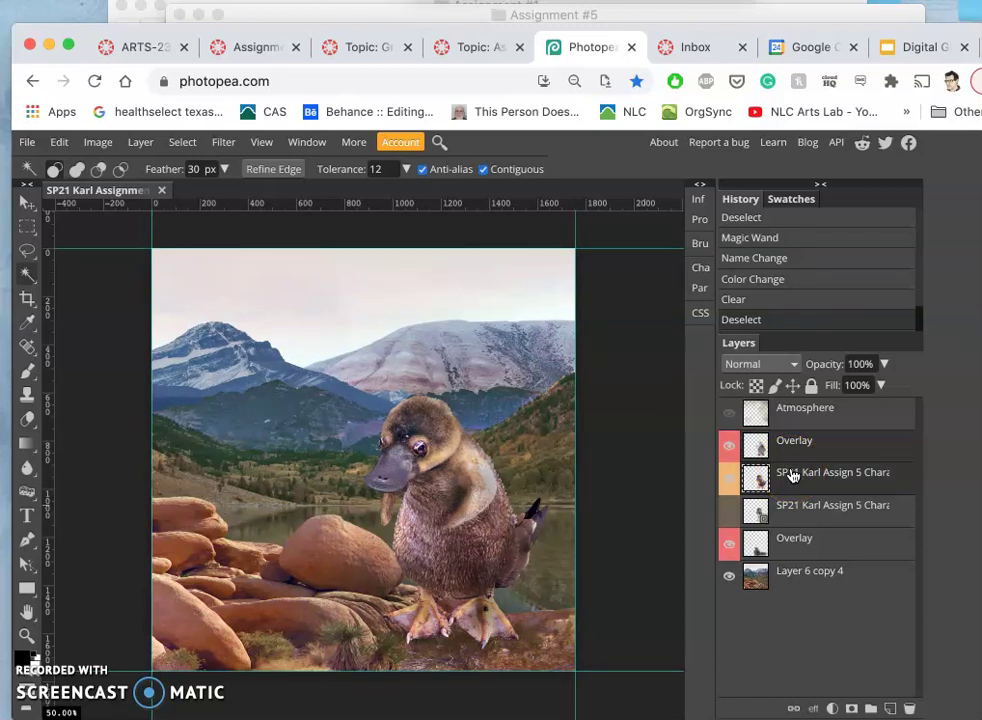
Merge the two duck layers into one and show the upper Overlay shading on it
left_click(141, 142)
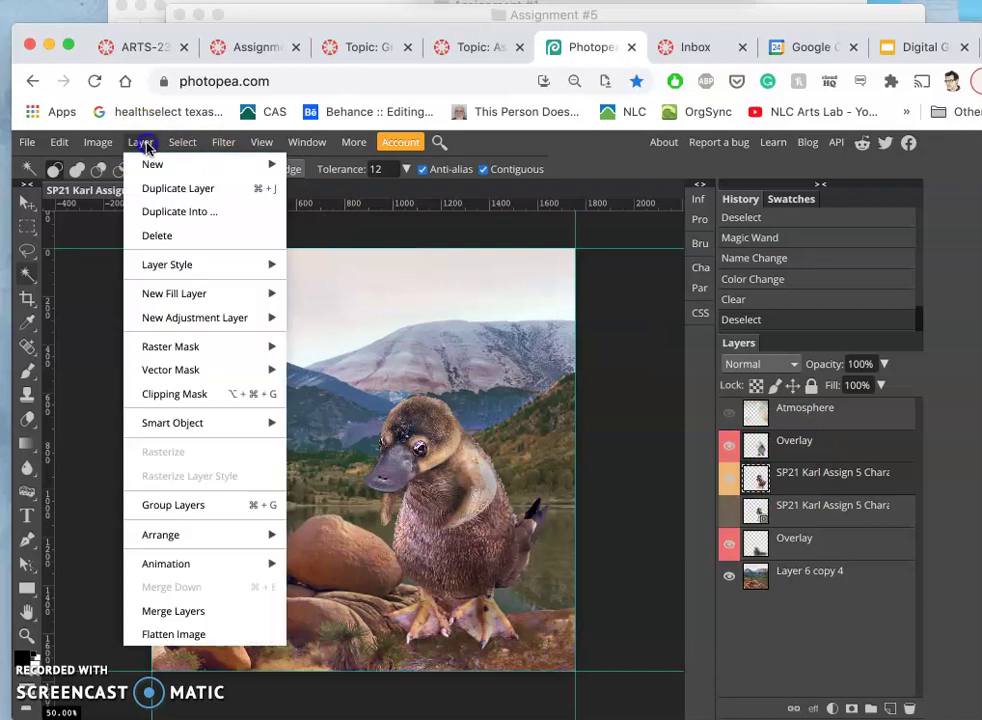
left_click(215, 613)
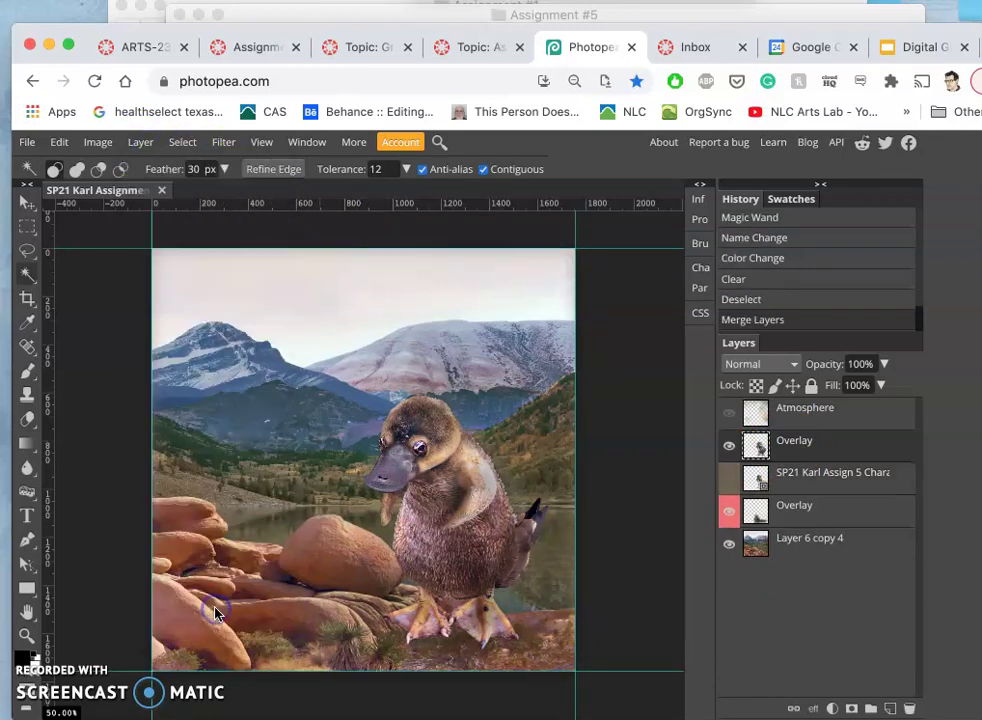
left_click(729, 447)
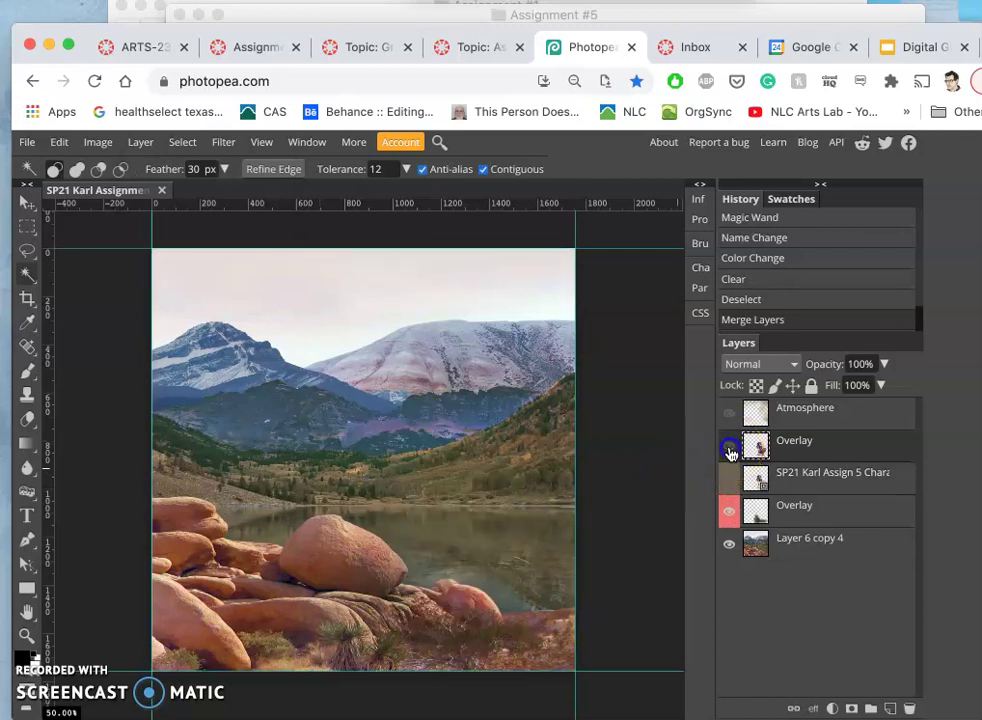
left_click(730, 451)
left_click(730, 451)
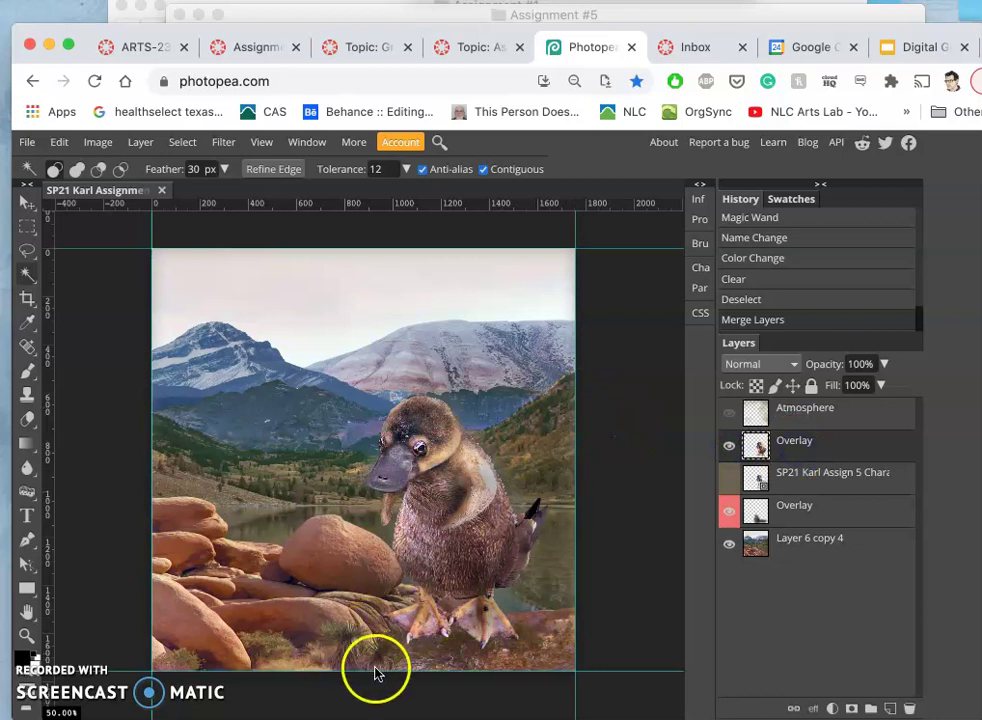
left_click(729, 445)
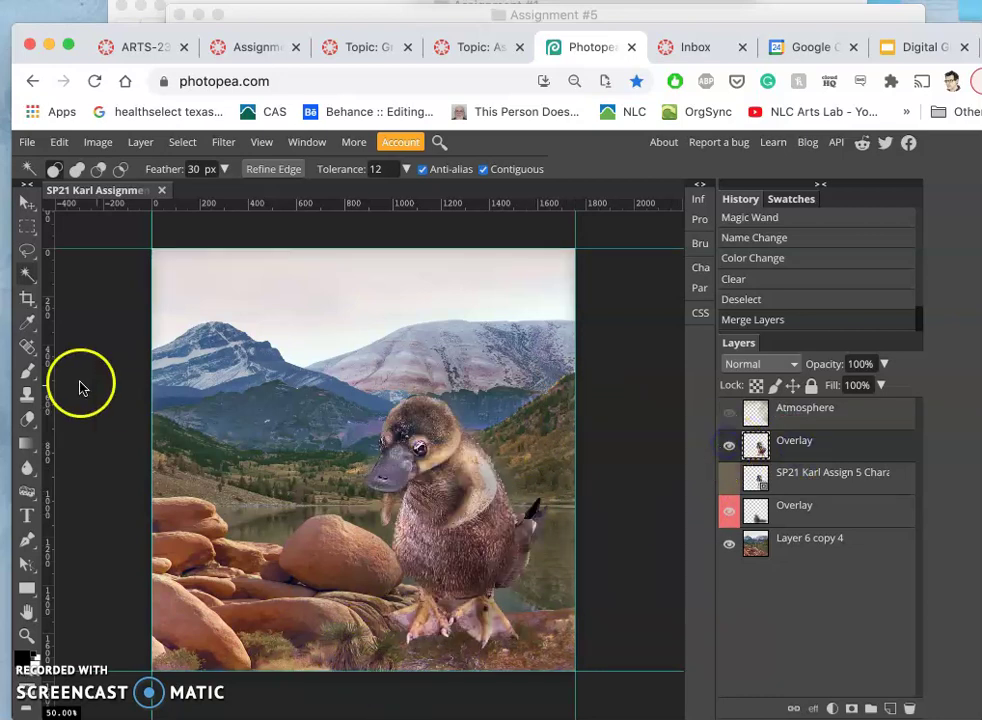
left_click(27, 255)
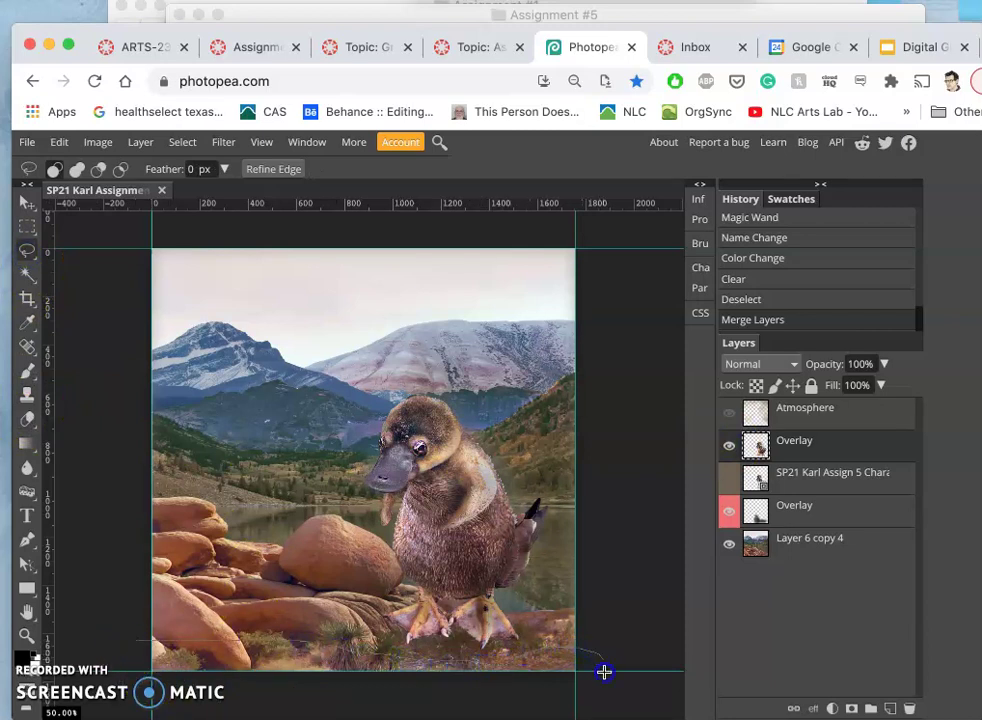
Lasso and delete the Overlay spill past the lower-right canvas edge
left_click_drag(604, 677, 296, 714)
left_click_drag(140, 662, 140, 662)
key("Delete")
key("ctrl+d")
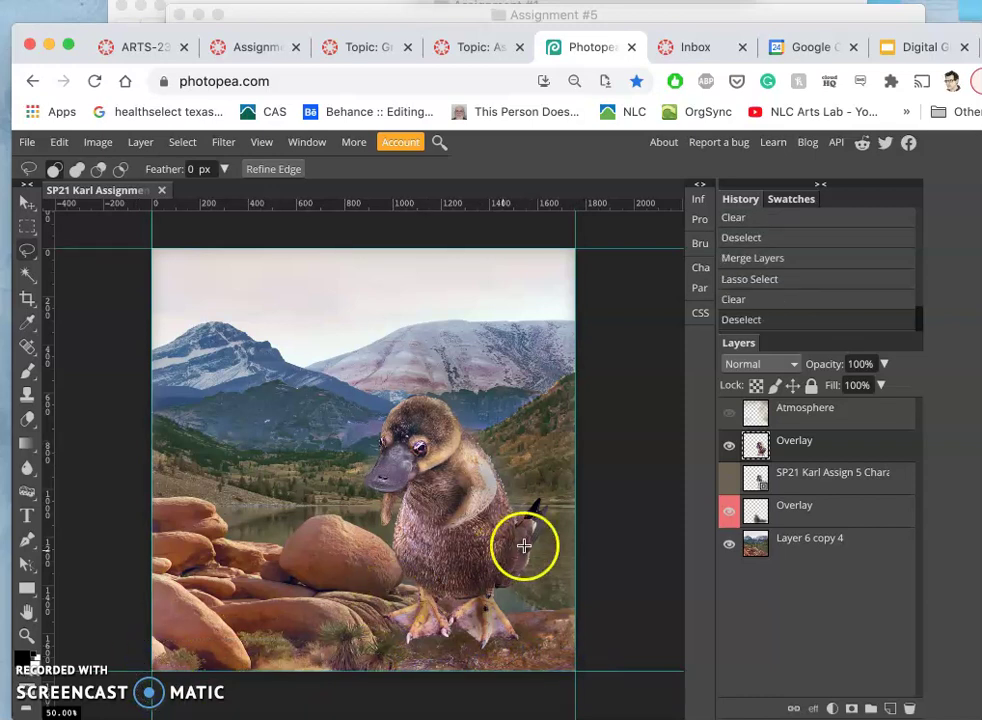
left_click(730, 446)
left_click(730, 446)
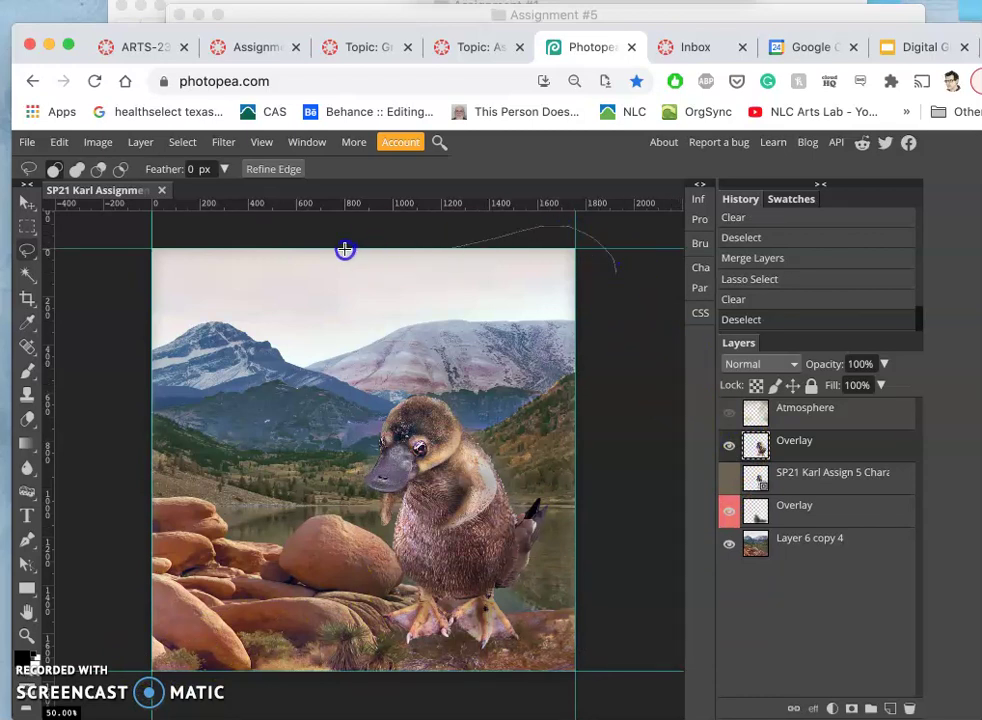
left_click_drag(344, 249, 344, 249)
left_click(419, 232)
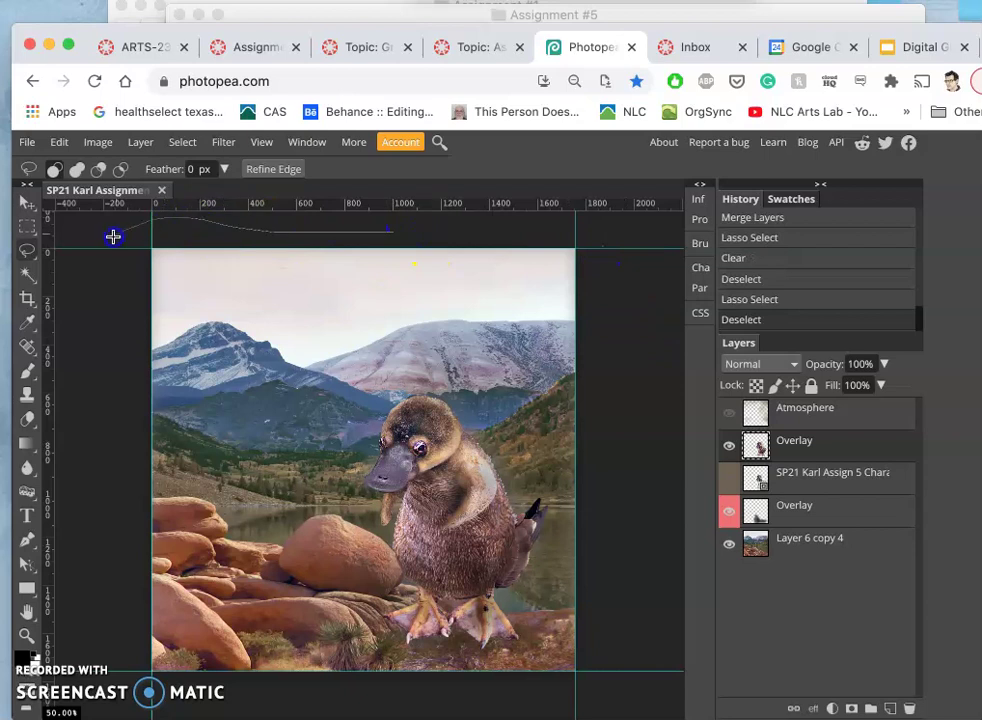
Lasso and clear the Overlay shading over the sky and mountains, then deselect
mouse_move(250, 335)
left_mouse_down()
mouse_move(375, 272)
mouse_move(537, 385)
left_mouse_up()
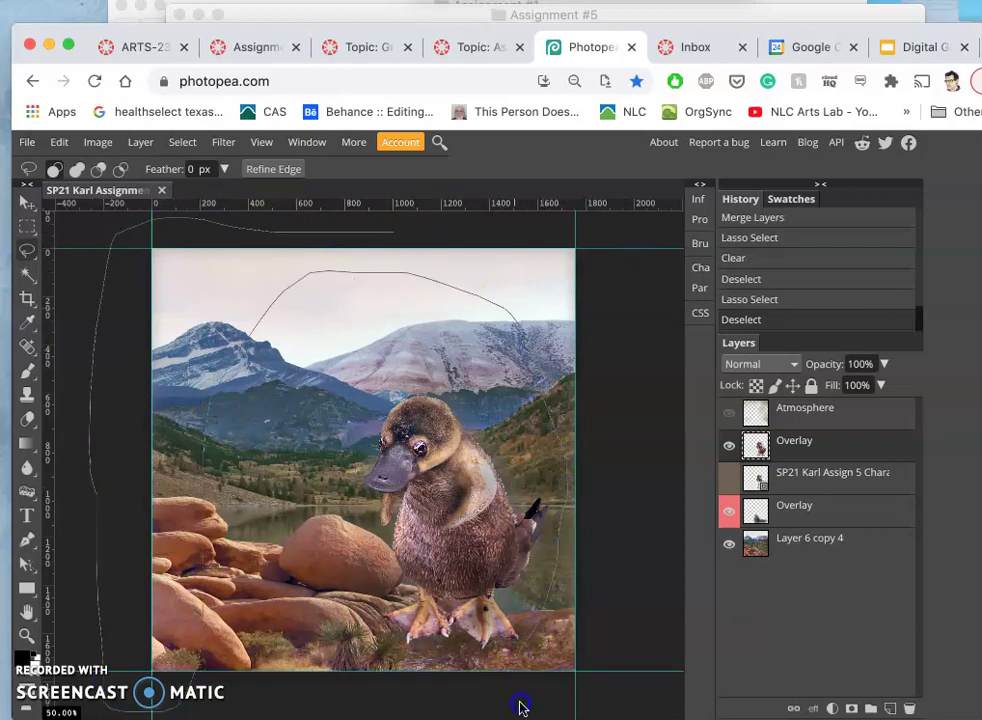
mouse_move(535, 712)
left_mouse_down()
mouse_move(677, 622)
mouse_move(658, 287)
mouse_move(552, 176)
mouse_move(357, 217)
left_mouse_up()
key("Delete")
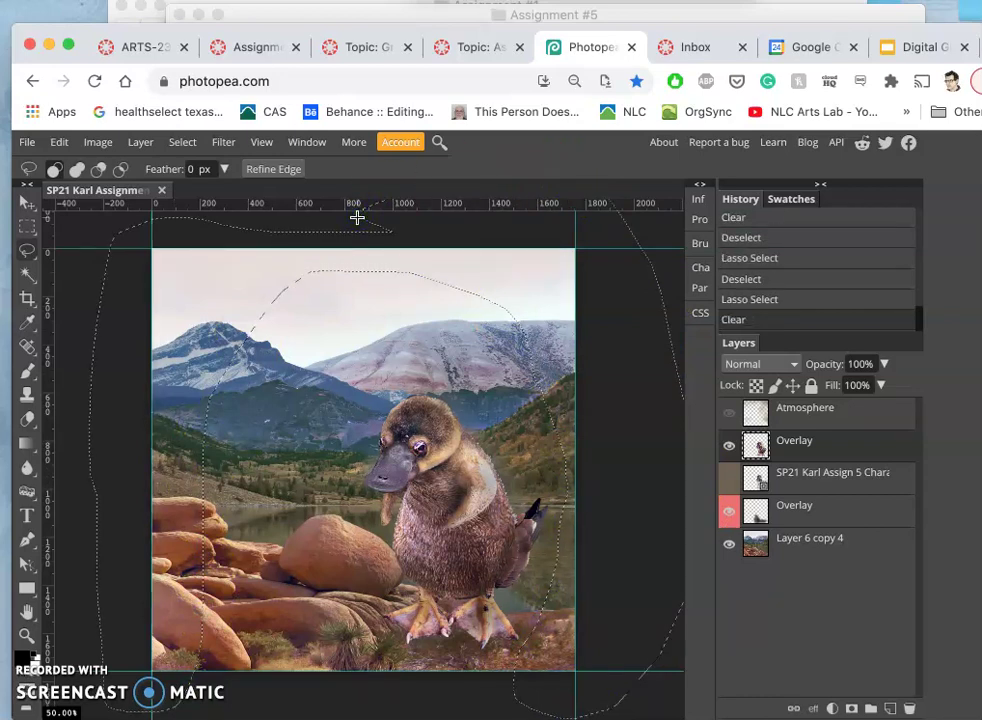
key("super+z")
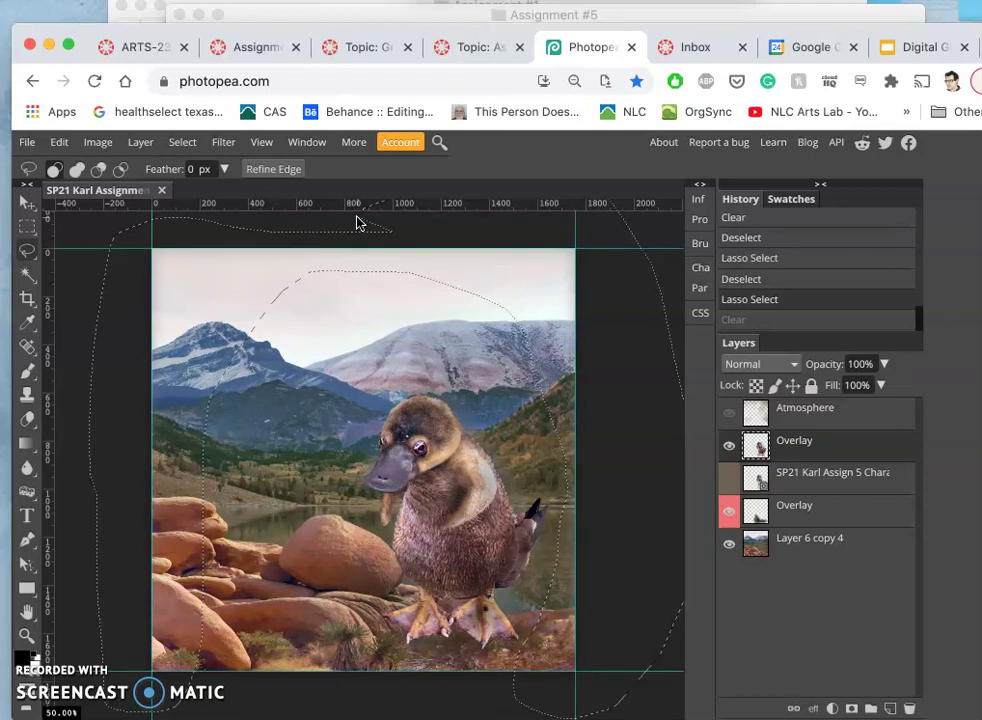
key("super+shift+z")
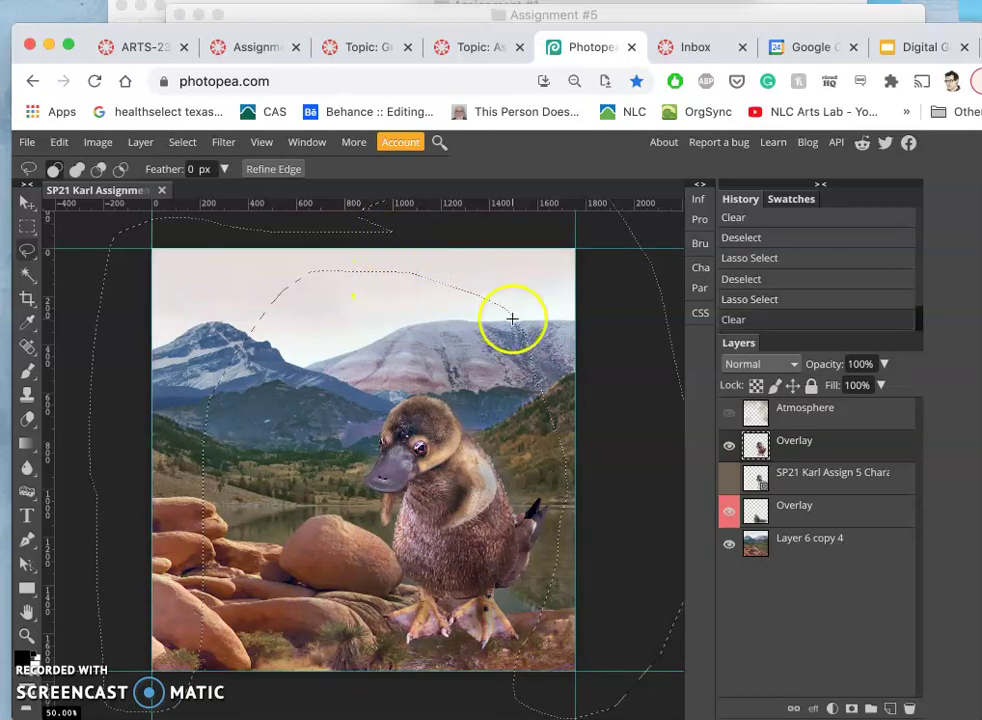
key("super+d")
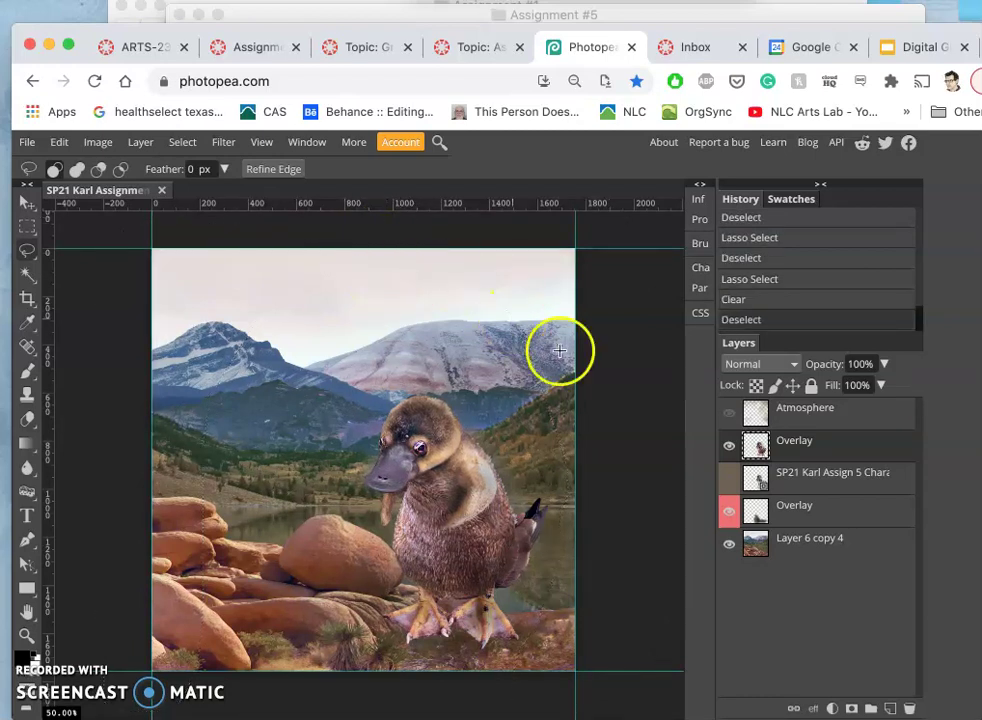
Delete the separate duck character layer, keeping the upper Overlay layer visible
left_click_drag(729, 450, 729, 485)
left_click(731, 449)
left_click(731, 449)
left_click(727, 445)
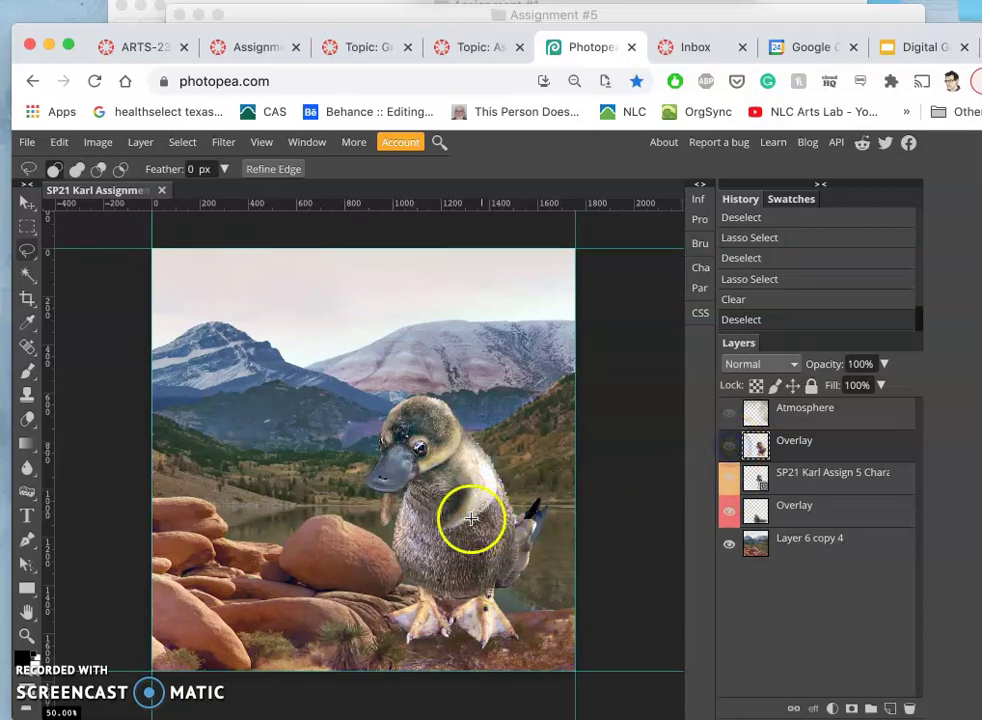
left_click(853, 492)
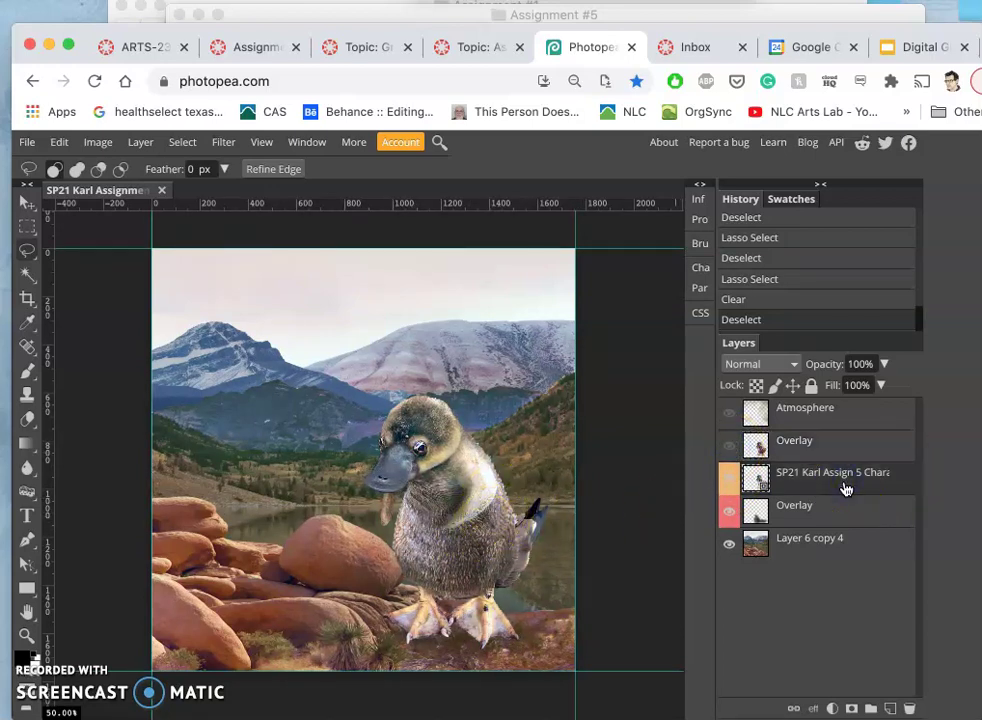
key("Delete")
left_click(729, 446)
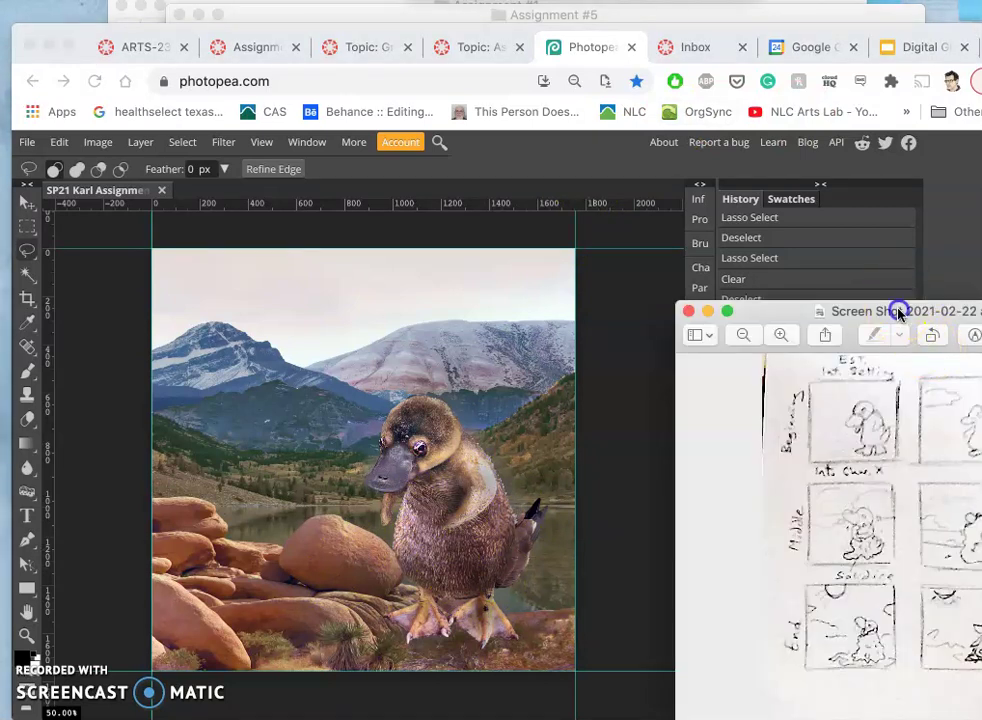
left_click_drag(898, 307, 735, 309)
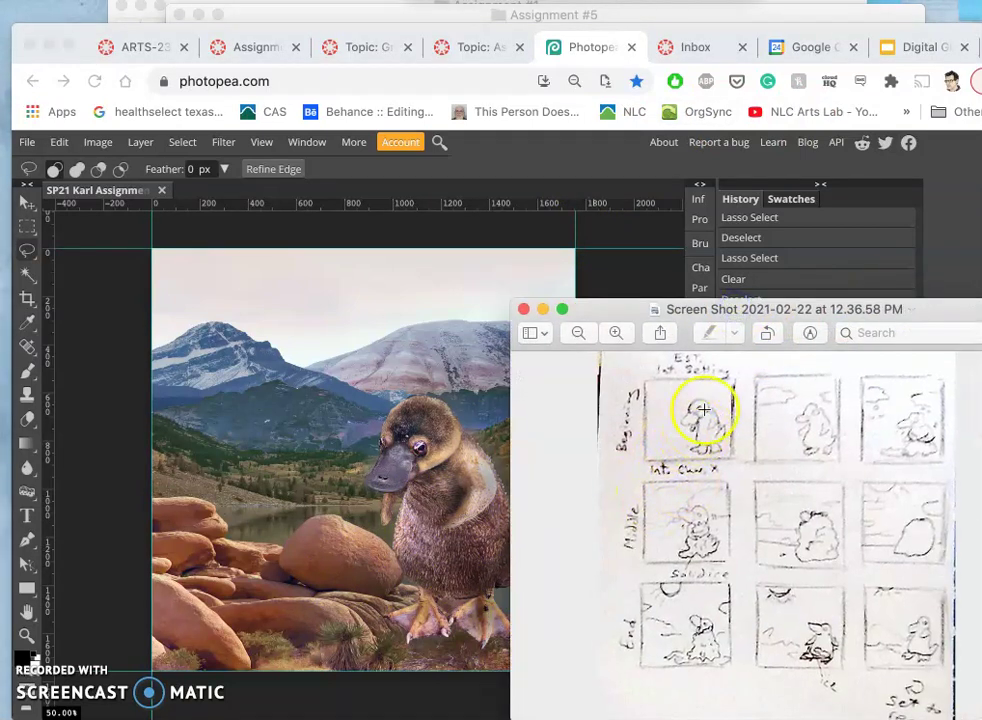
left_click_drag(773, 311, 794, 313)
left_click(631, 285)
left_click(728, 479)
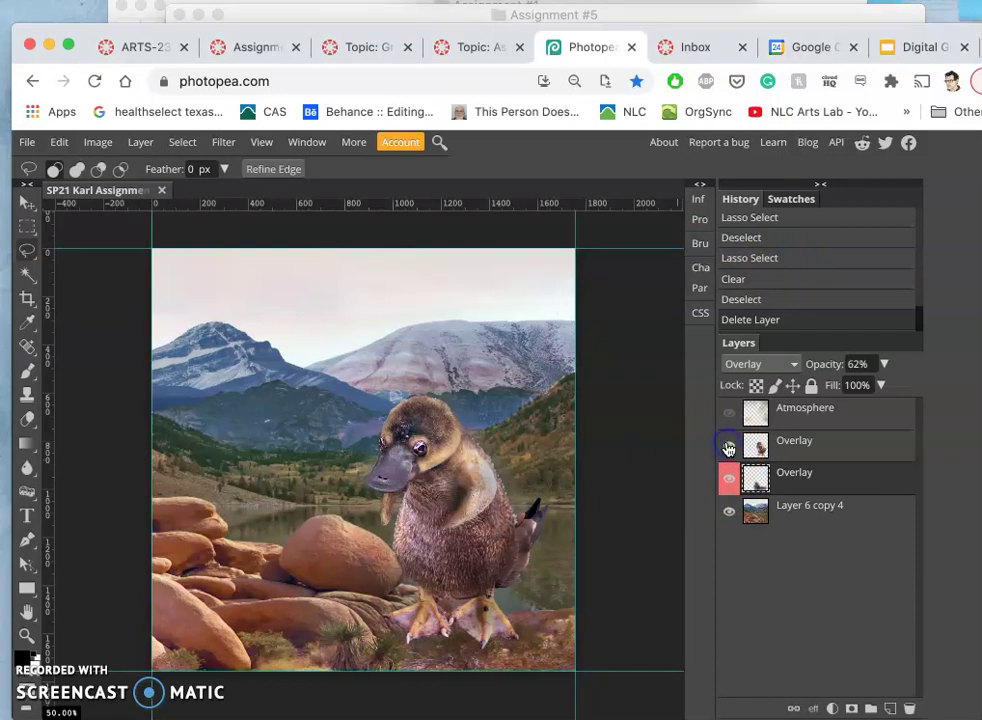
left_click(730, 446)
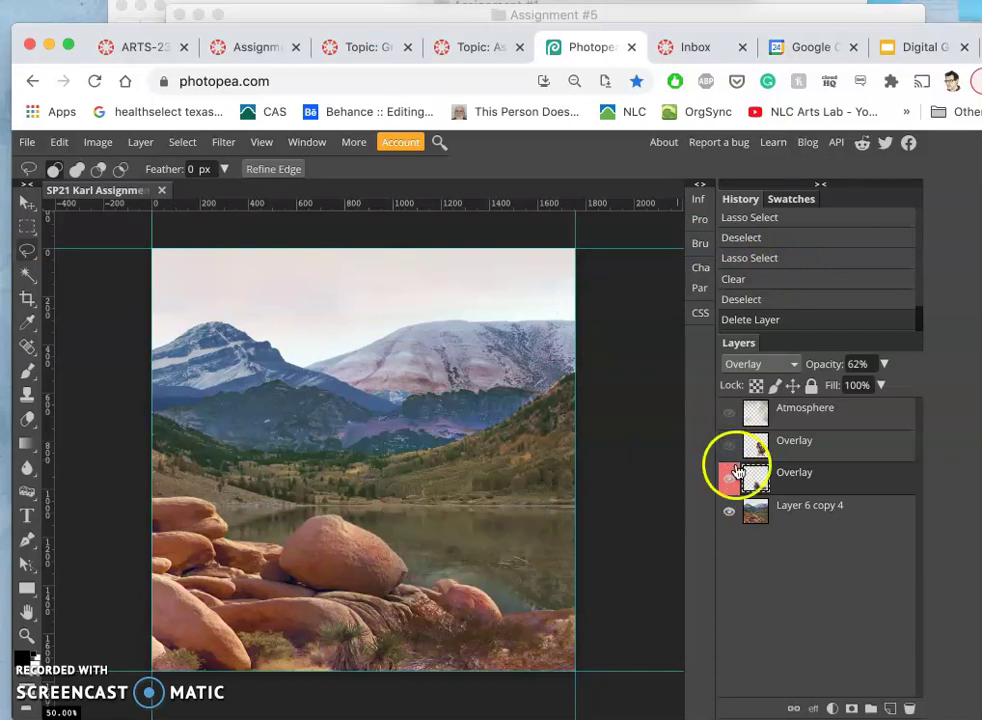
left_click(729, 511)
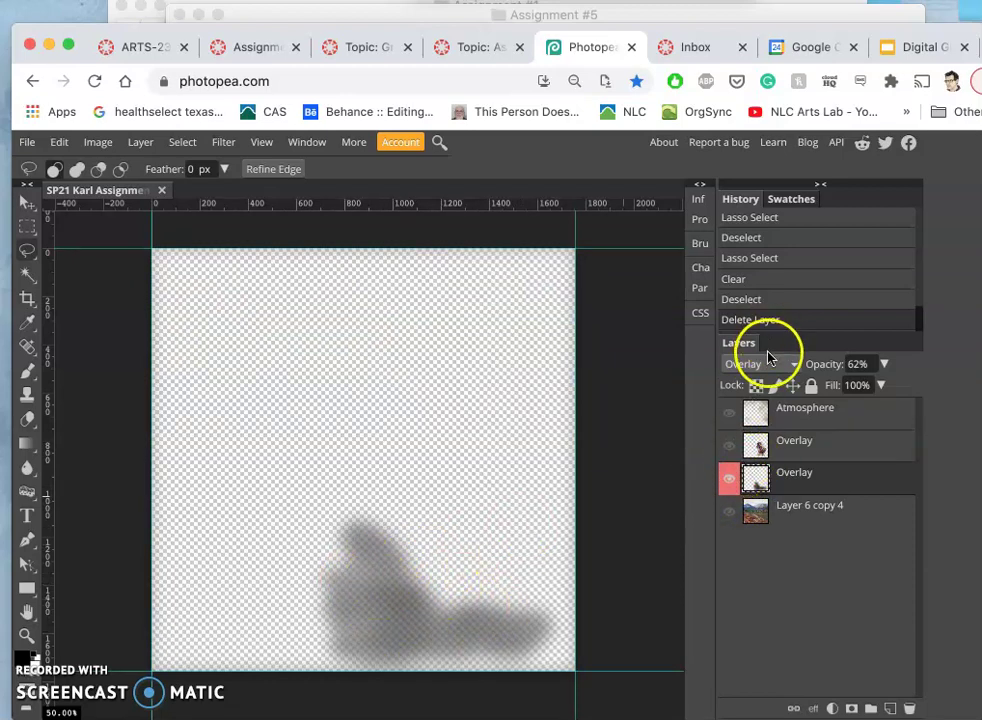
left_click(729, 511)
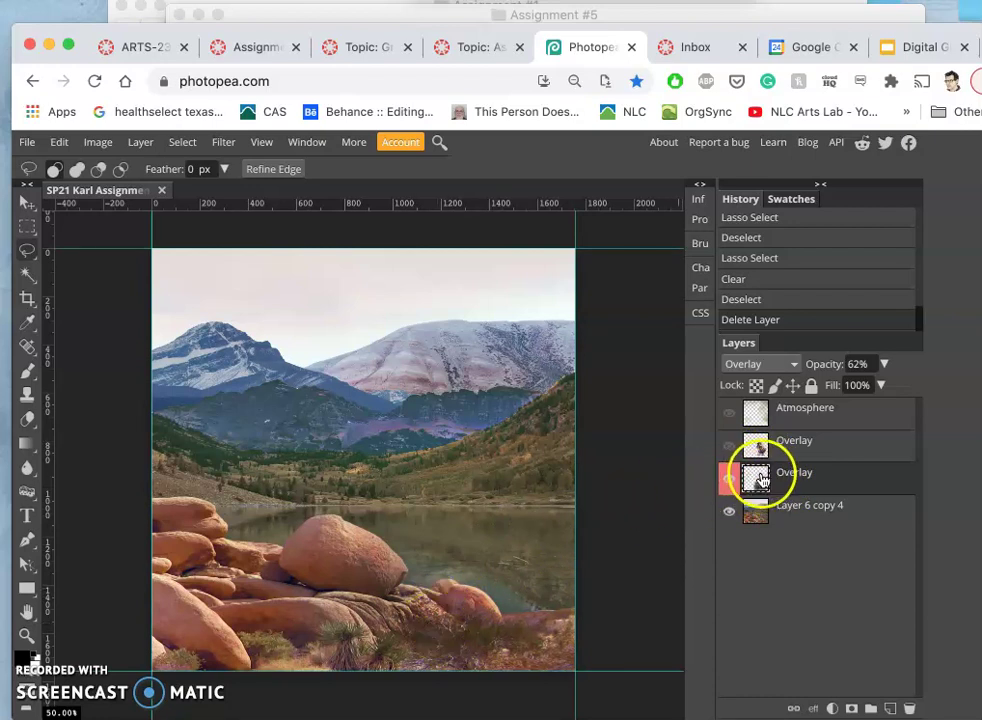
left_click(729, 445)
left_click(796, 457)
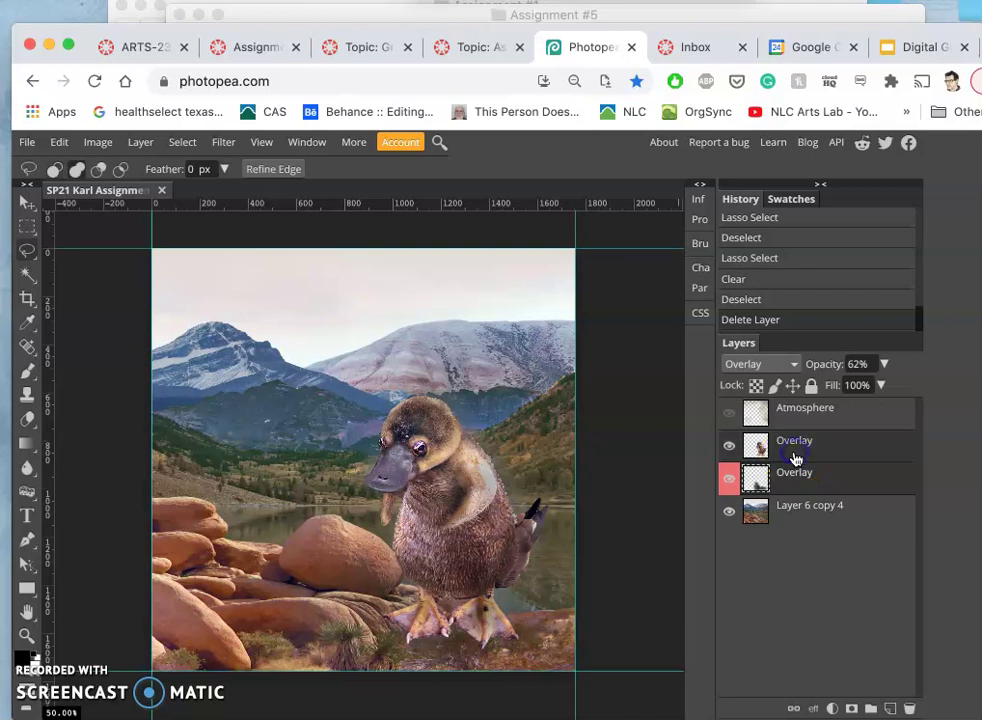
left_click_drag(796, 476, 787, 450)
left_click(787, 455)
left_click(778, 472)
left_click(785, 456)
left_click(140, 143)
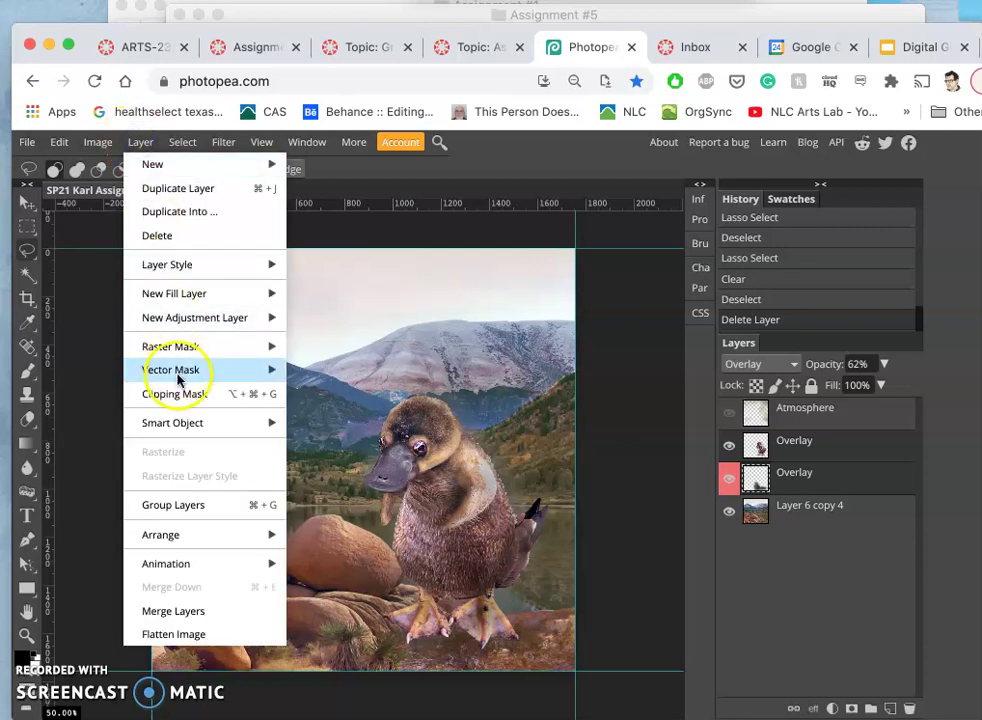
left_click(192, 612)
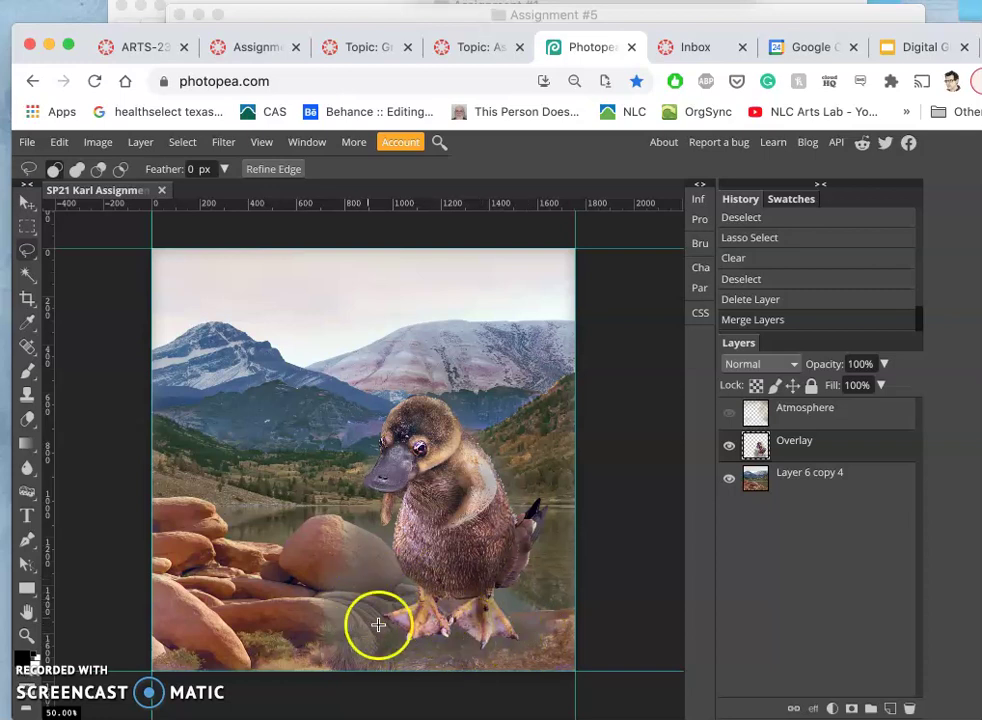
key("super+z")
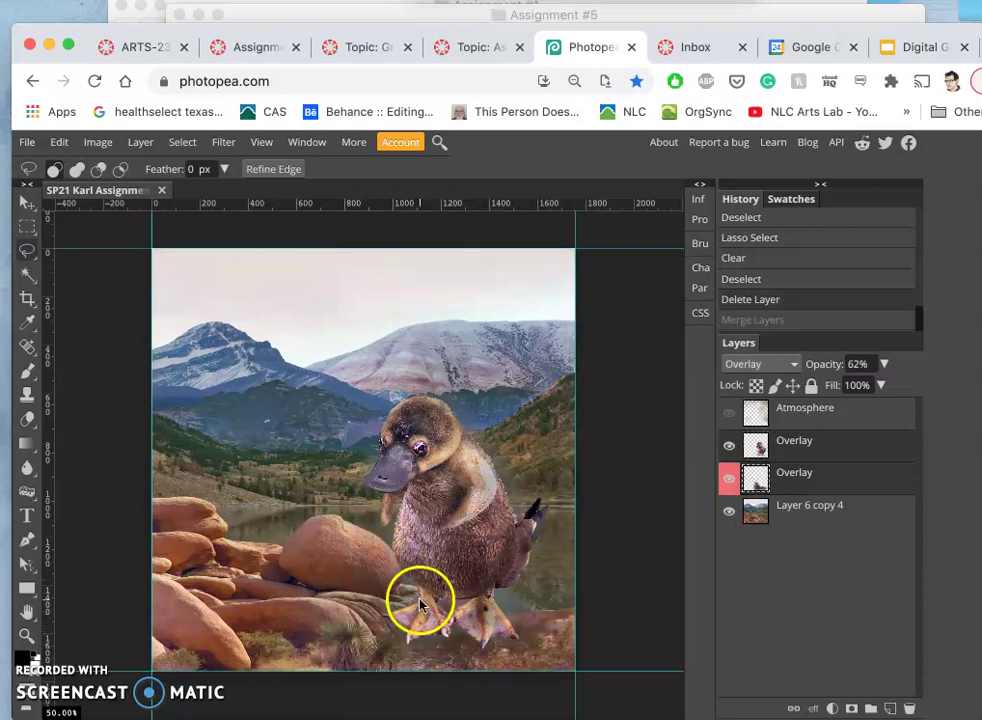
Label both Overlay layers orange, then compare the lower Overlay on and off
right_click(735, 462)
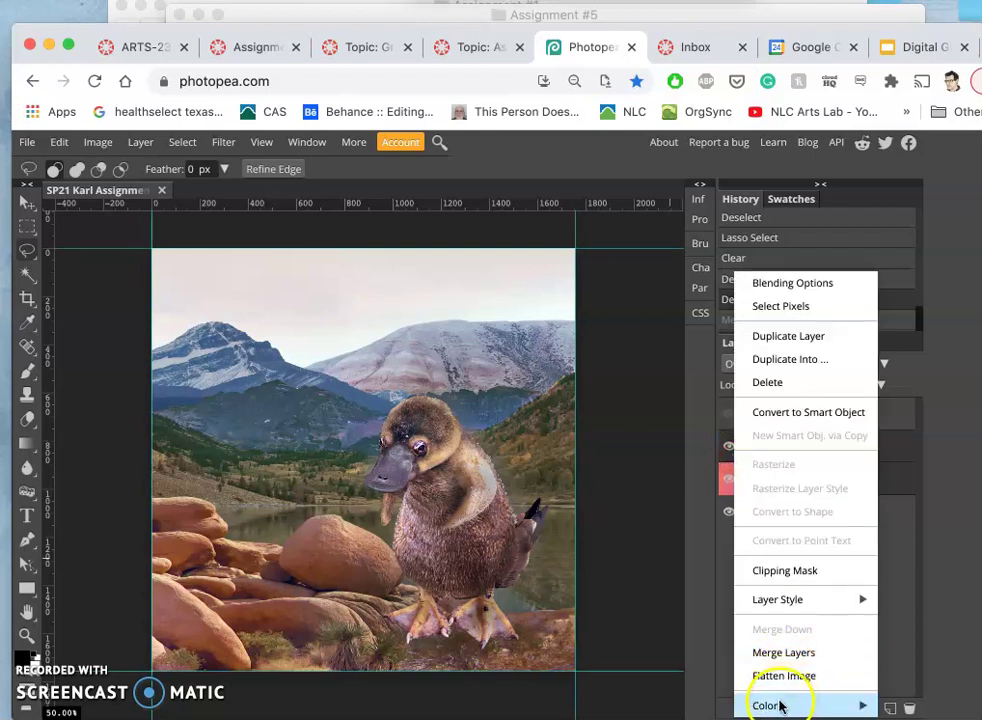
mouse_move(863, 705)
left_click(912, 588)
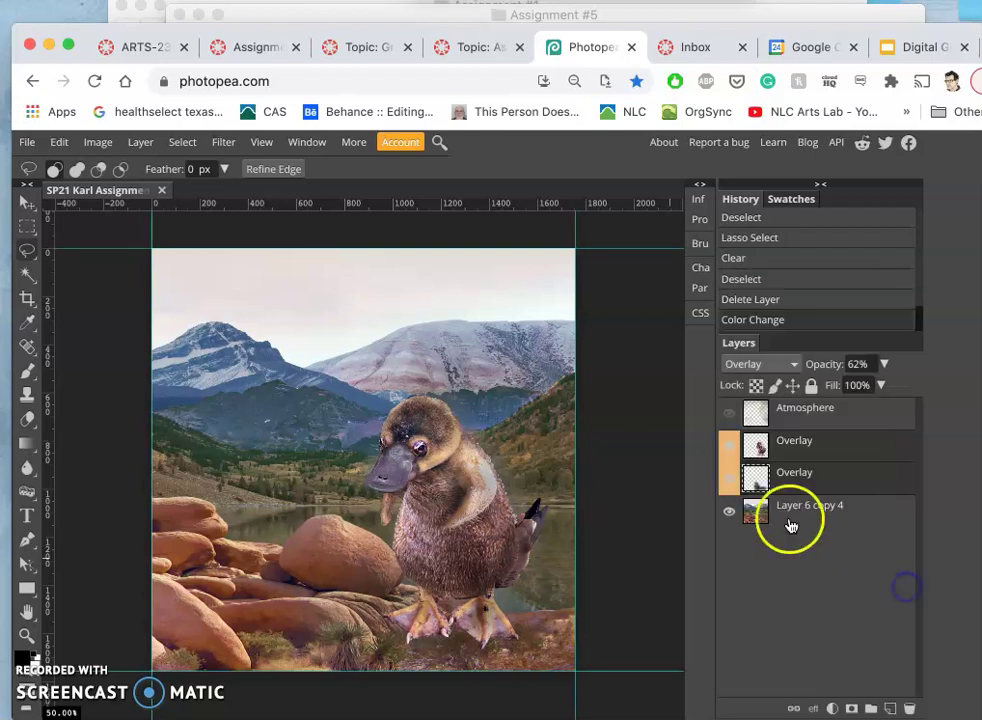
left_click(782, 485)
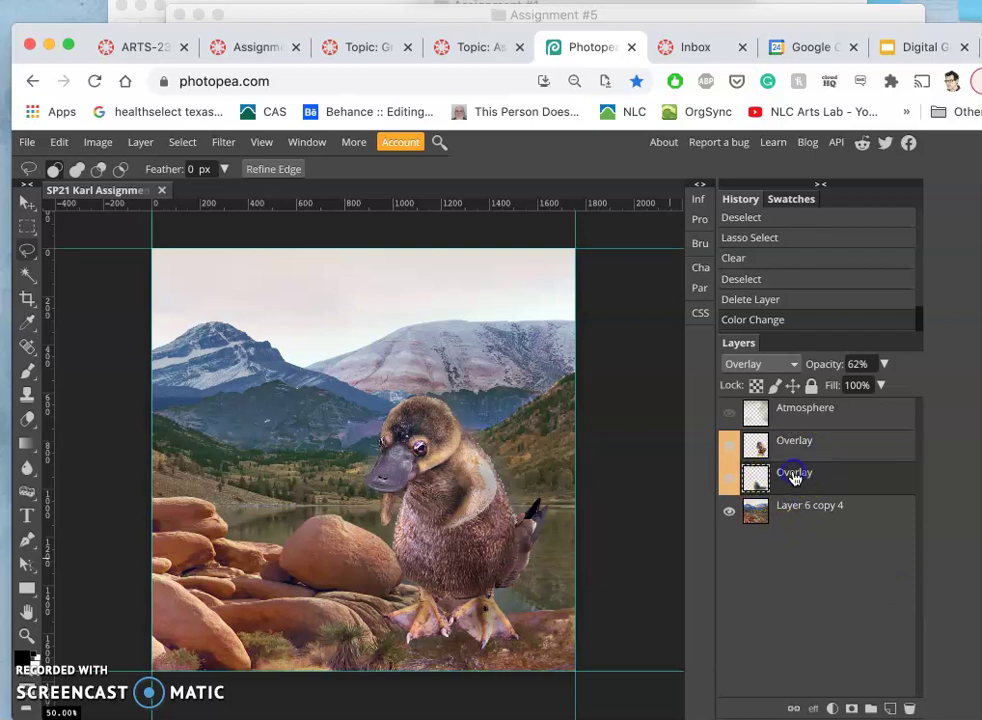
left_click(731, 474)
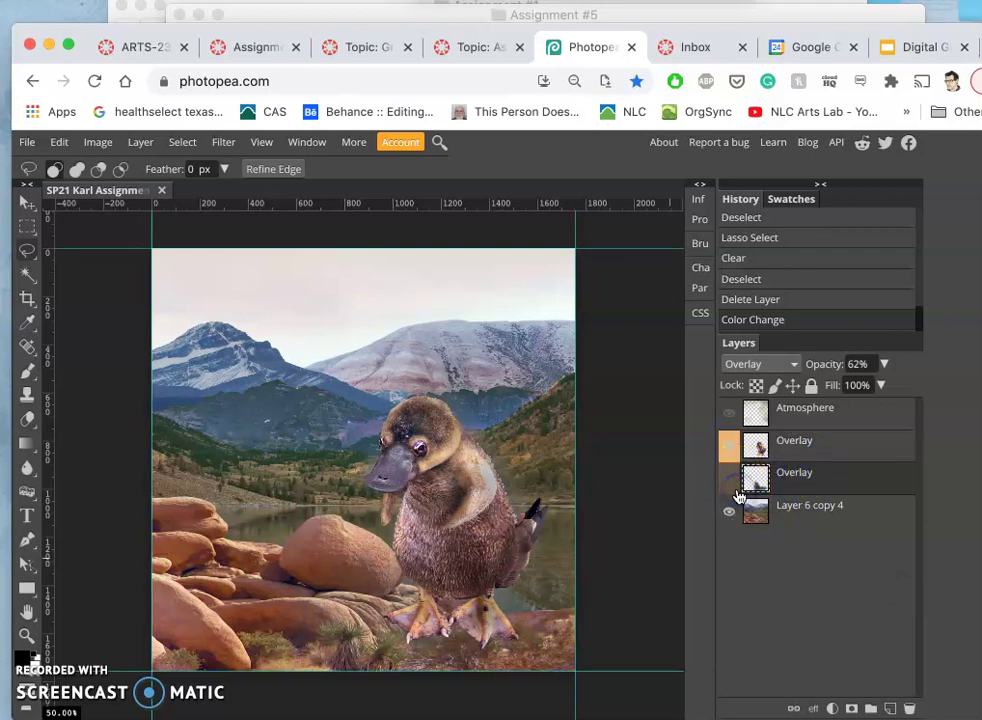
left_click(736, 490)
left_click(736, 490)
left_click(735, 490)
Re-tag the lower Overlay layer red and select the upper Overlay layer
right_click(736, 490)
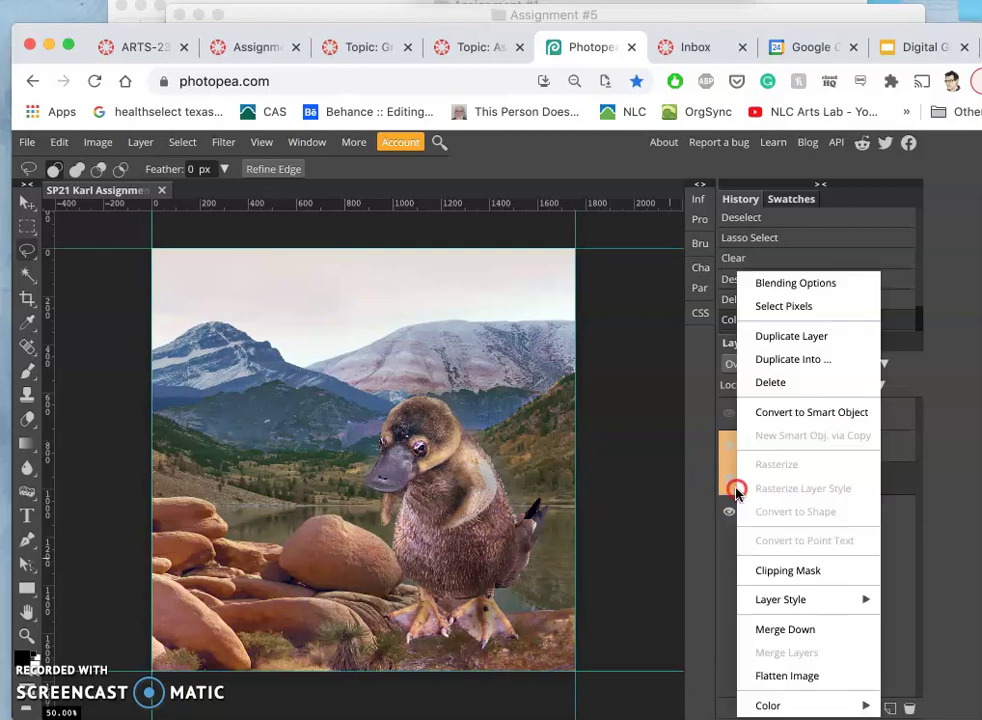
left_click(888, 458)
left_click(781, 484)
right_click(736, 490)
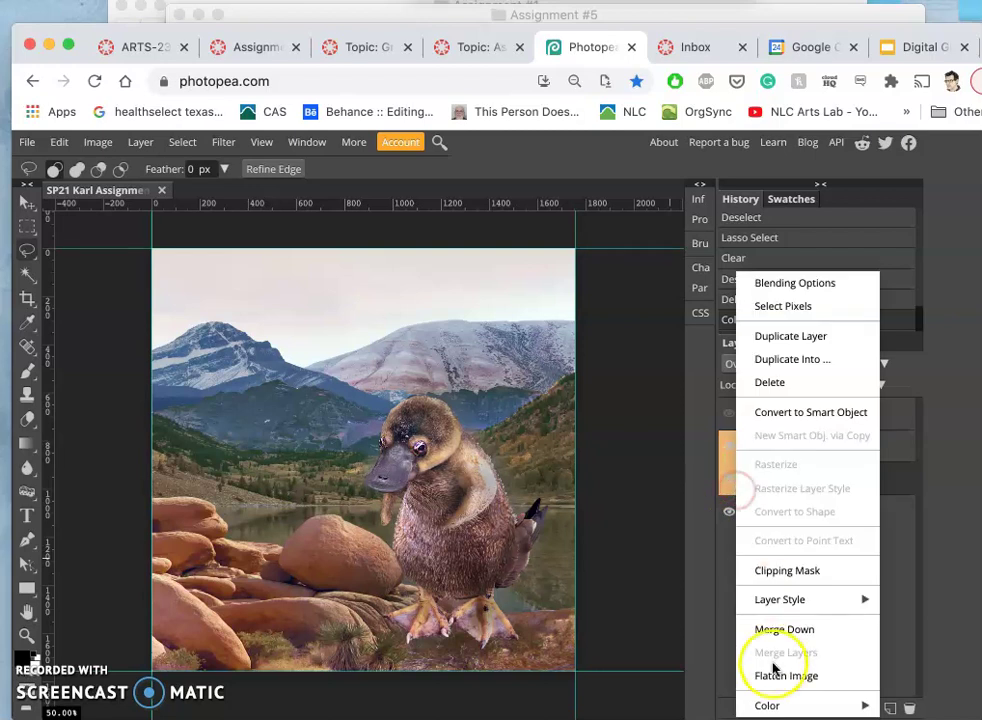
mouse_move(862, 704)
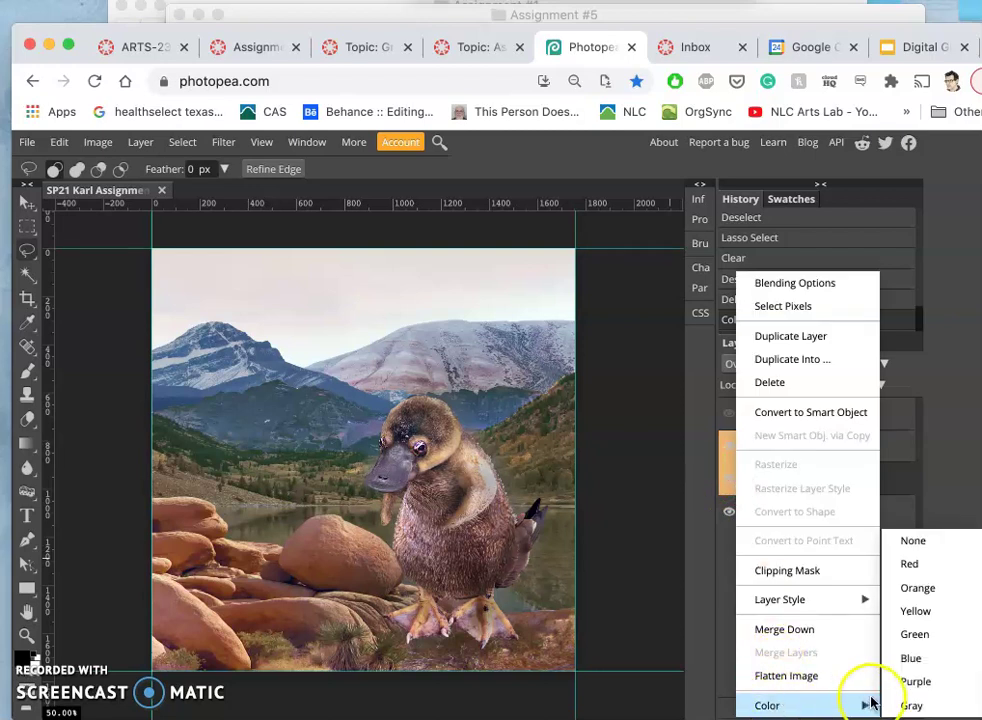
left_click(911, 566)
left_click(793, 483)
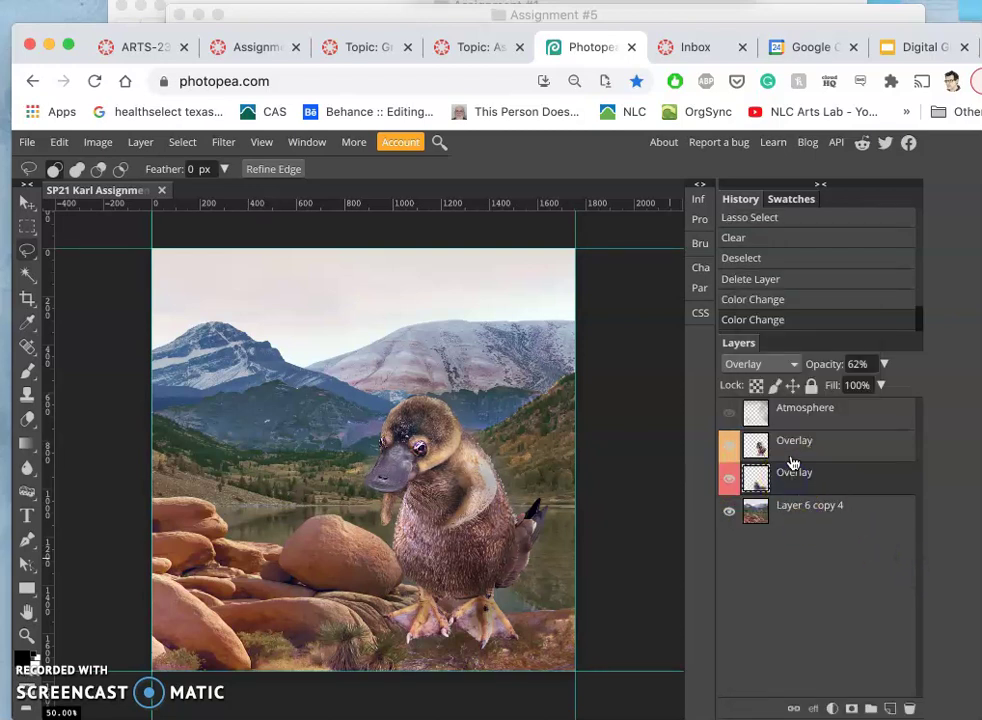
left_click(789, 449)
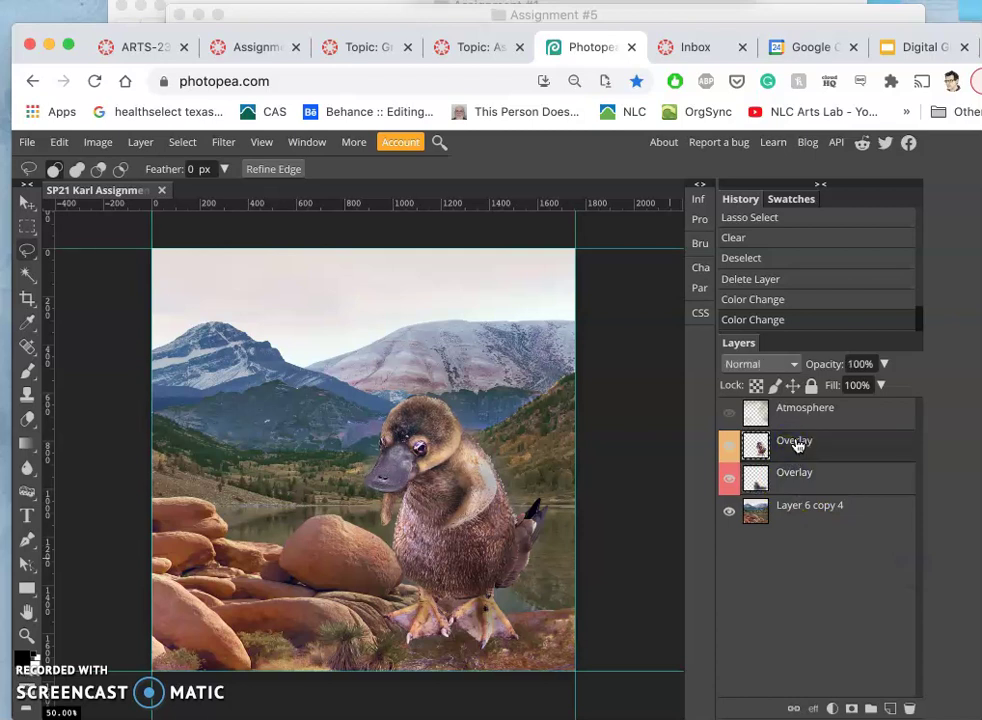
Rename the upper Overlay to 'Character', lower Overlay to 'Char Shadow', Layer 6 copy 4 to 'Background'
type("Character")
key("Return")
double_click(799, 474)
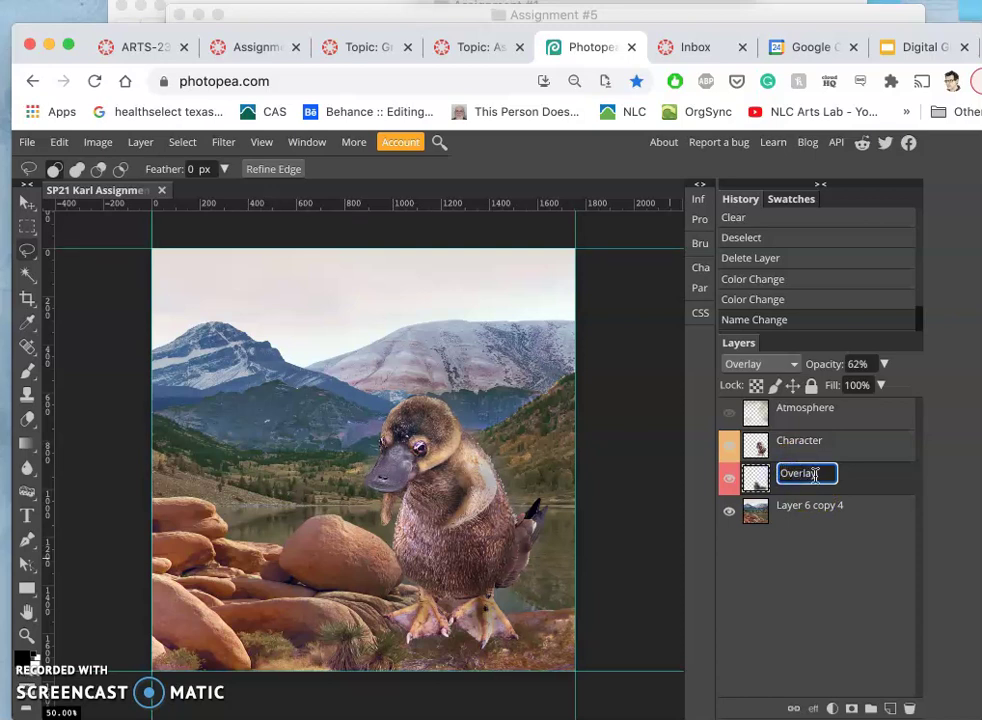
left_click(778, 479)
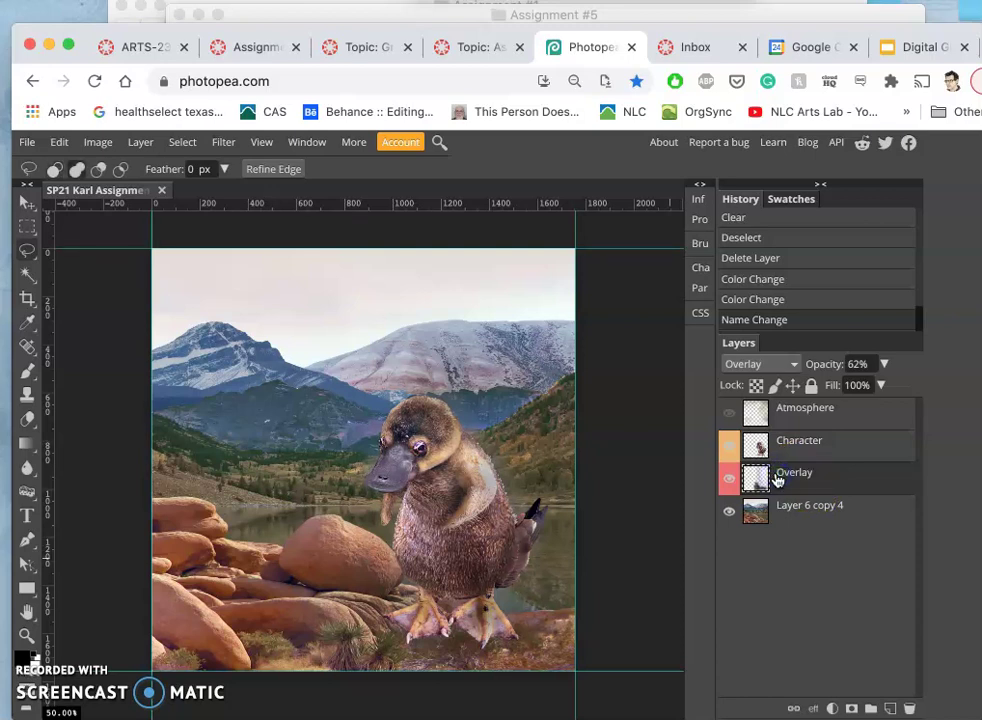
double_click(778, 479)
type("Char Shadow")
left_click(863, 488)
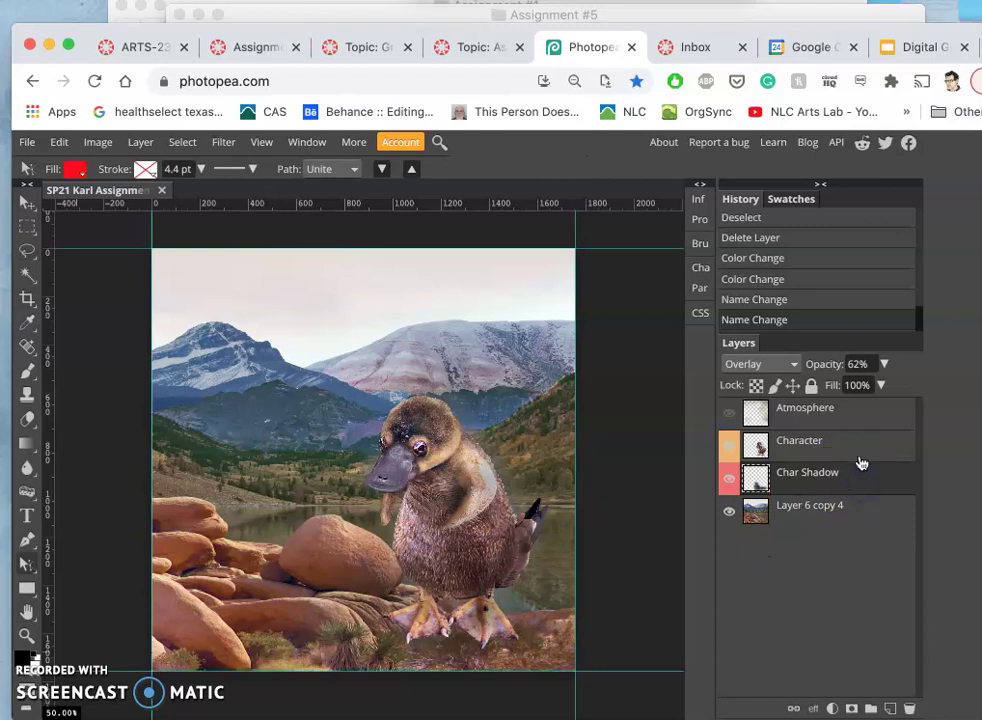
double_click(808, 508)
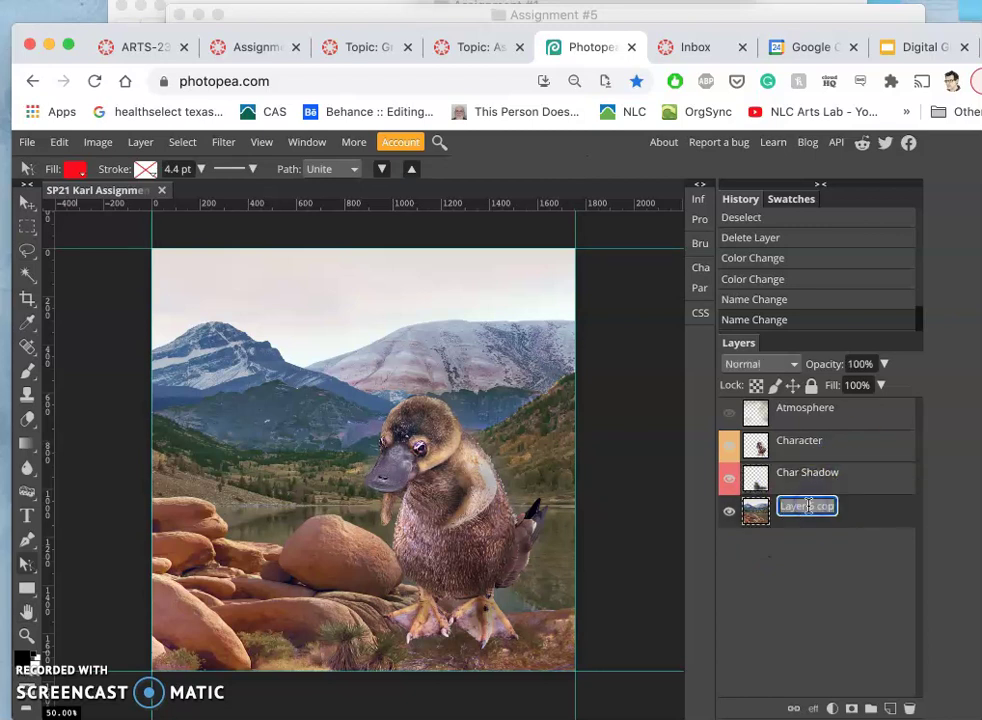
type("Background")
left_click(844, 549)
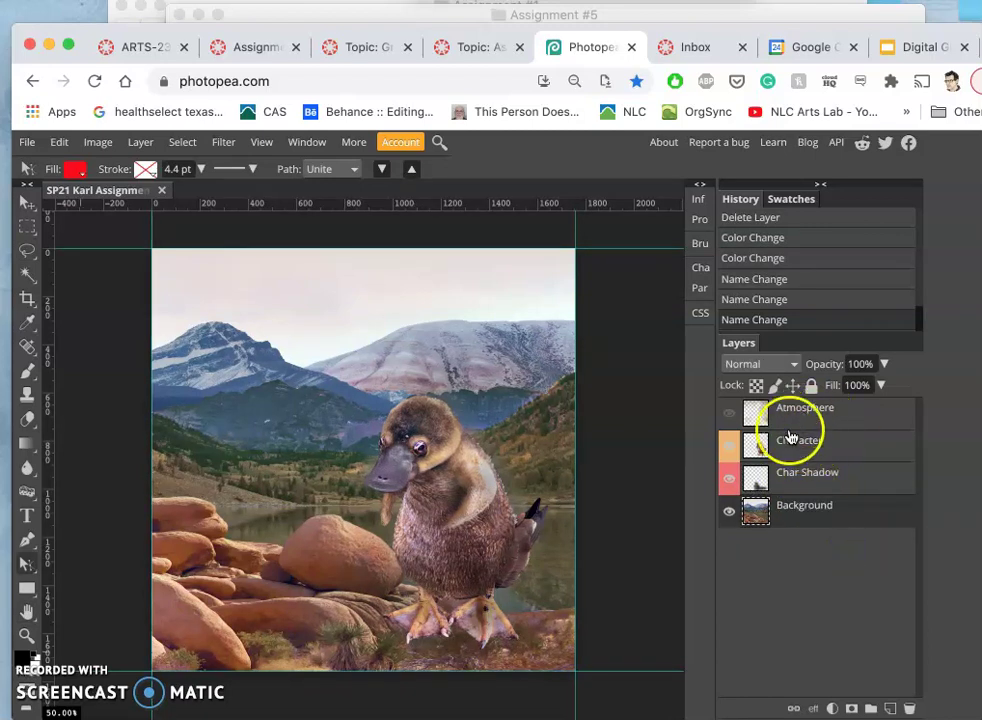
Give the Background layer a green colour label
right_click(733, 510)
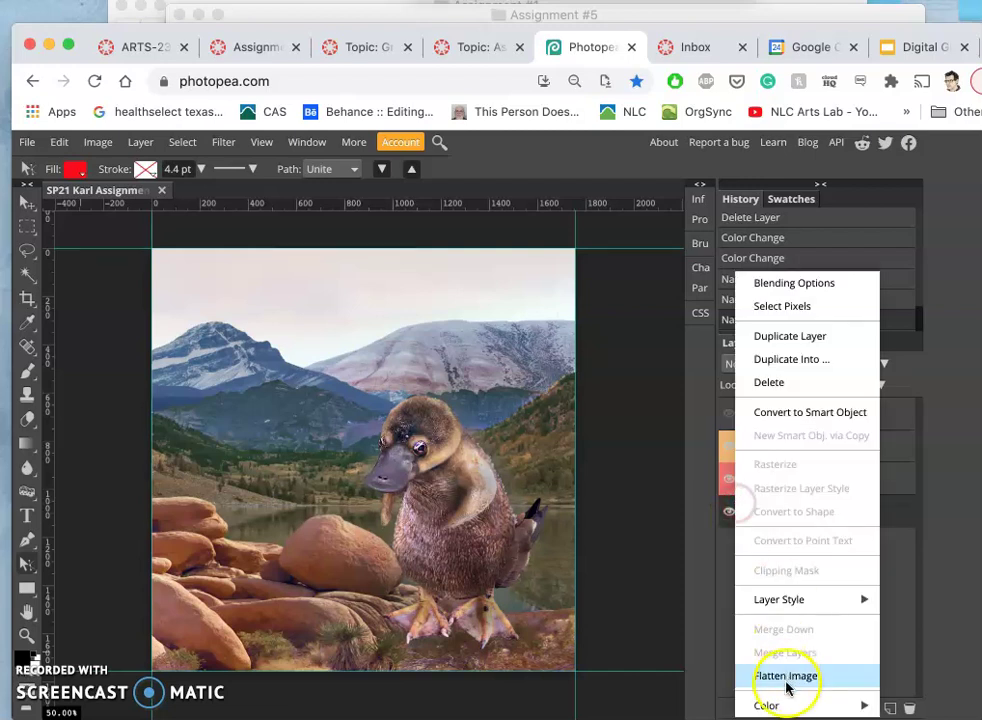
mouse_move(785, 705)
left_click(913, 634)
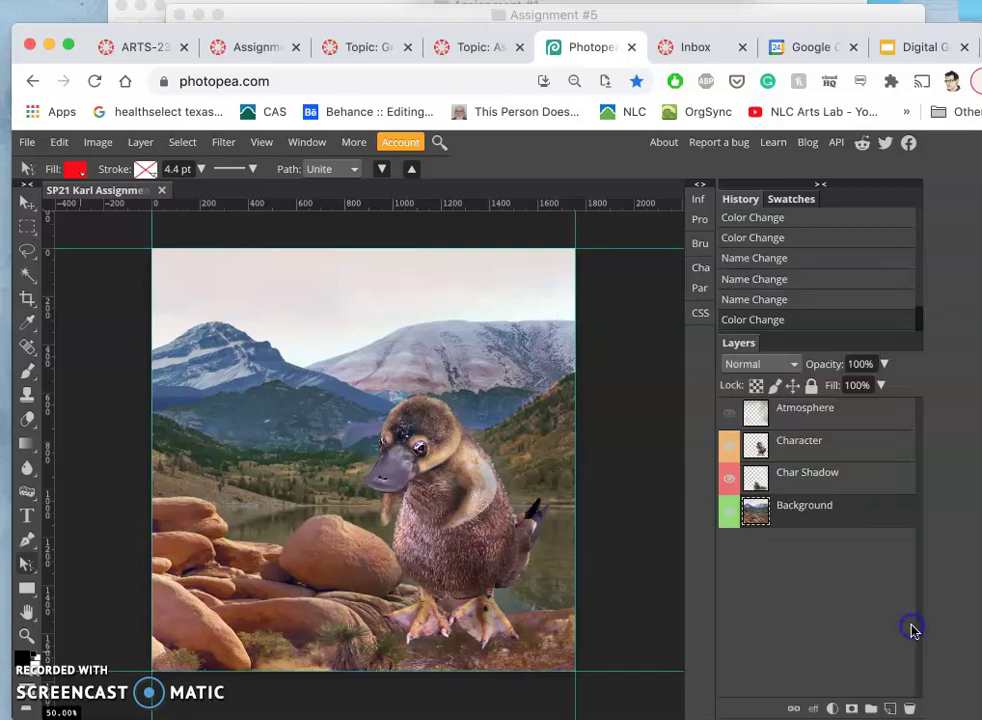
Compare the Atmosphere haze on and off, then label that layer blue
left_click(730, 413)
left_click(730, 413)
left_click(730, 413)
left_click(733, 412)
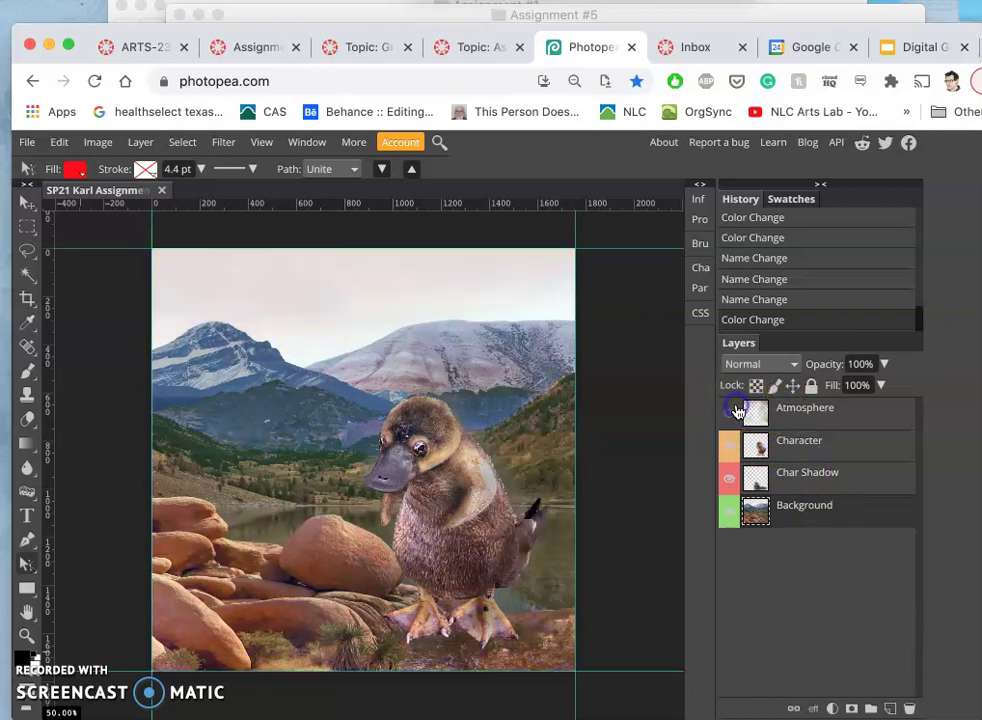
left_click(731, 414)
right_click(735, 410)
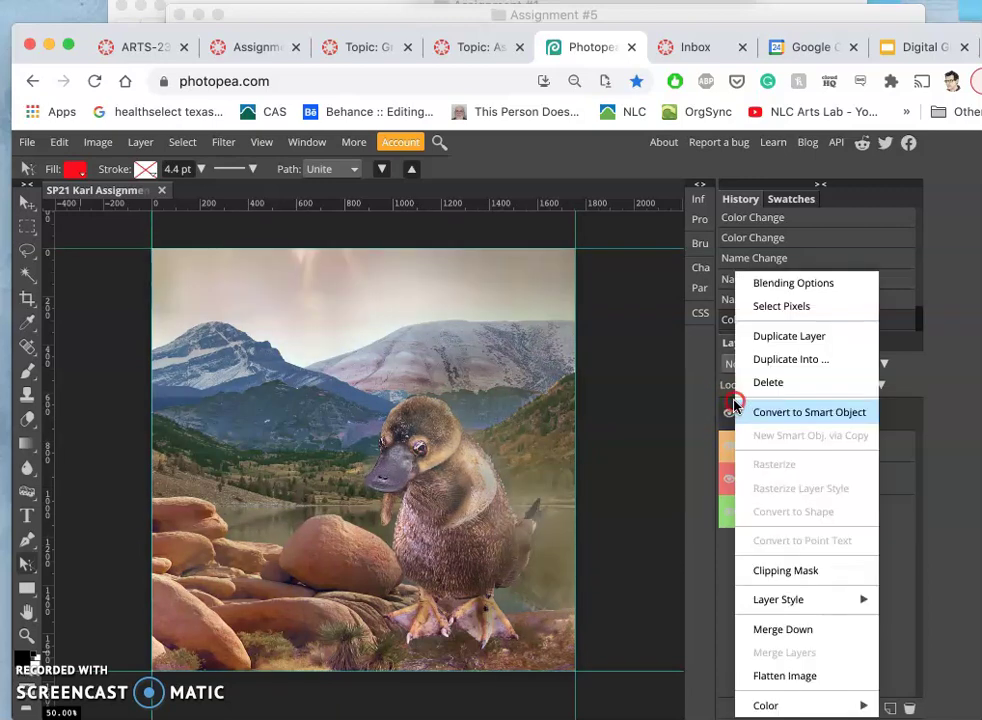
mouse_move(778, 706)
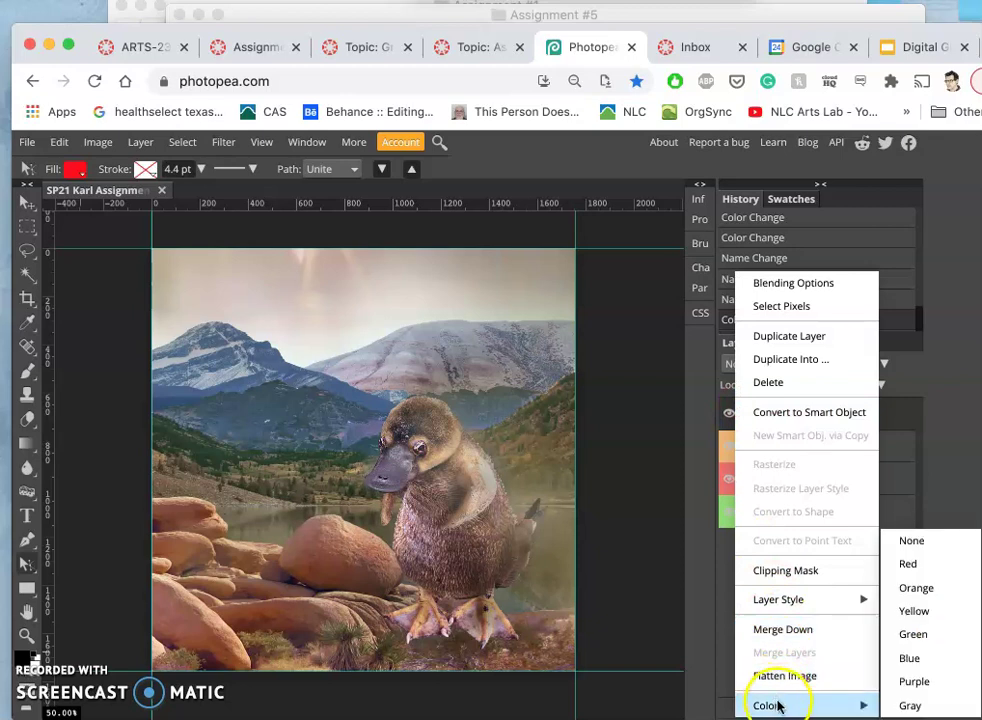
left_click(910, 660)
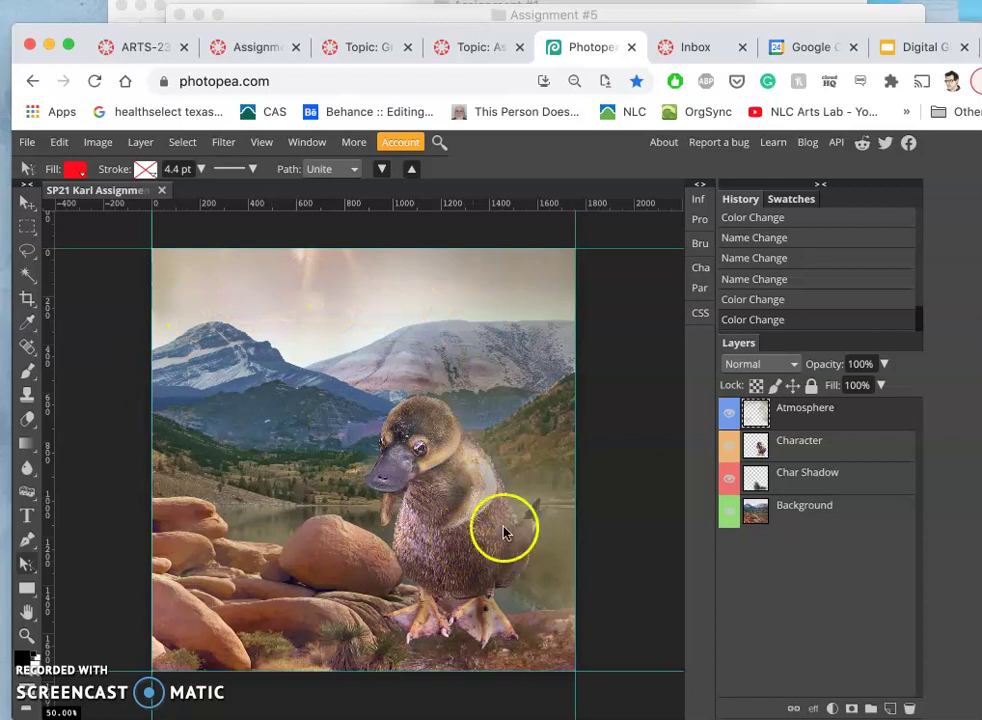
left_click(731, 416)
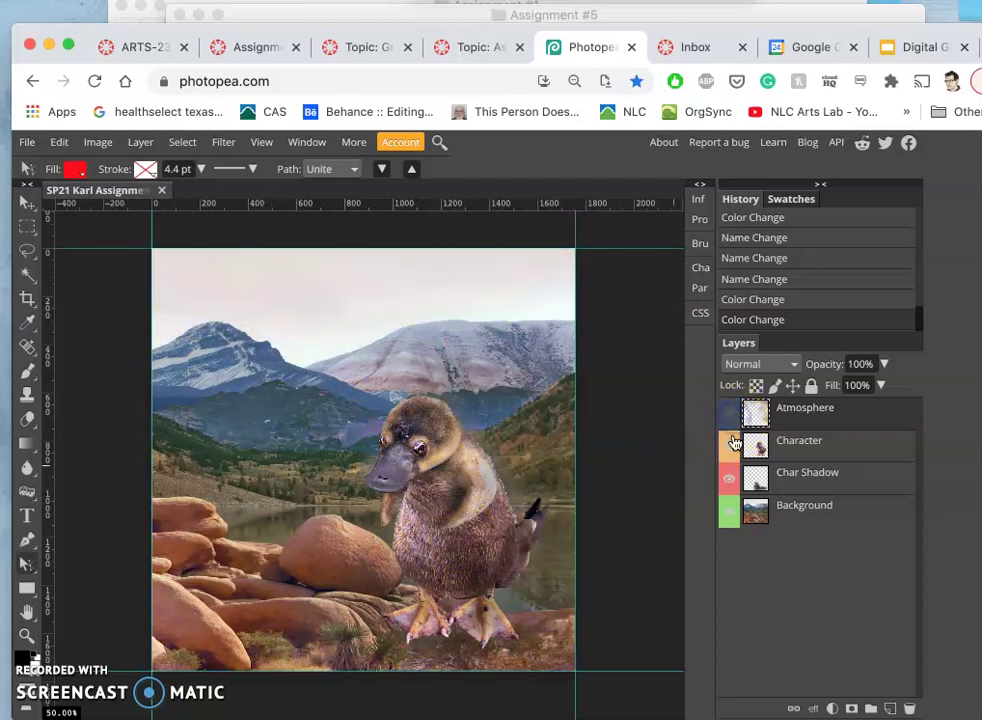
left_click(731, 447)
left_click(731, 480)
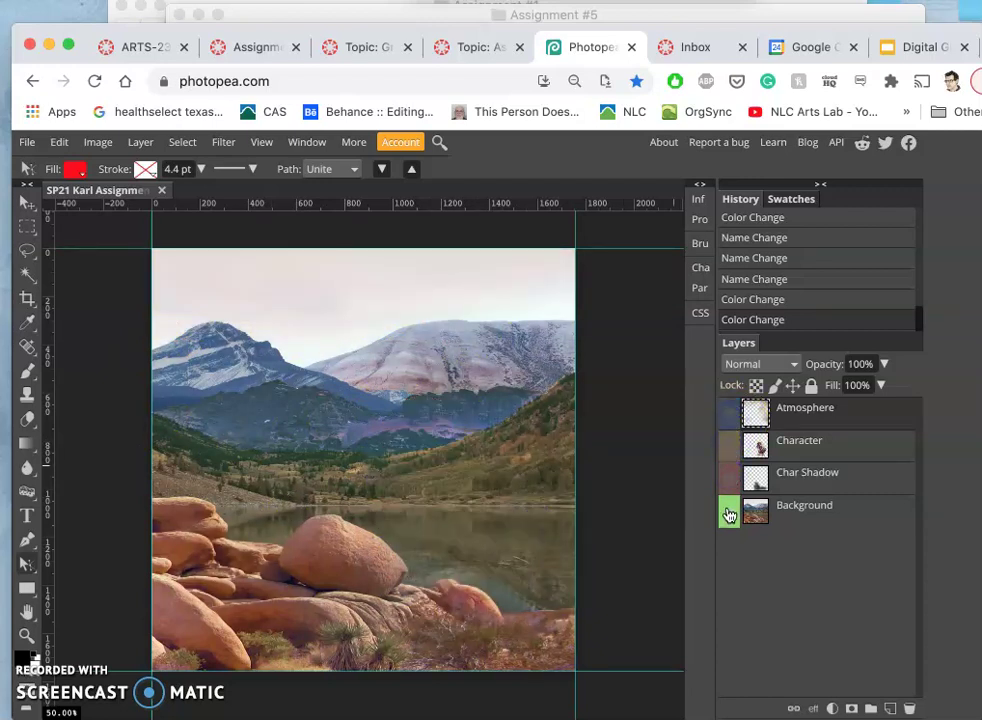
left_click(729, 514)
left_click(729, 484)
left_click(729, 444)
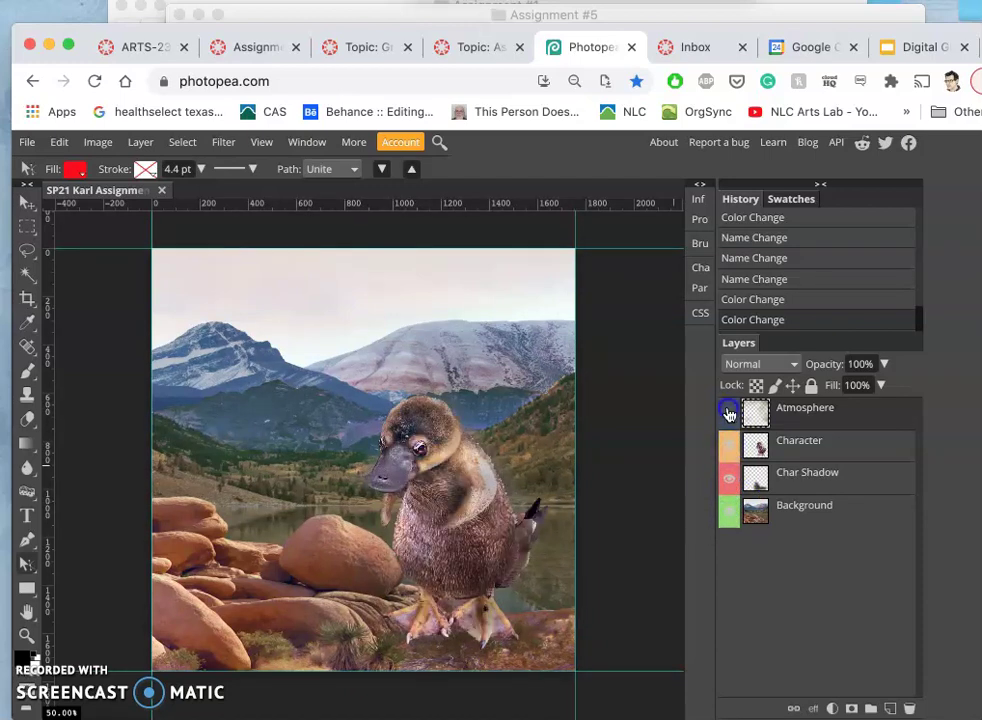
left_click(729, 412)
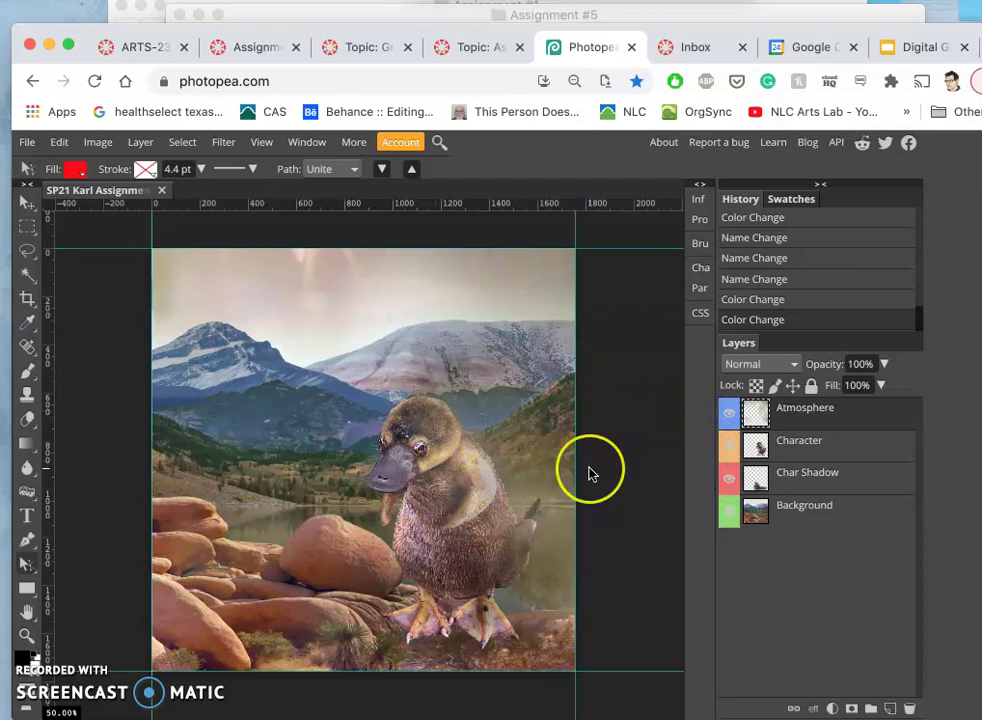
Switch the Image Size units to inches and set Width to 8.00
left_click(98, 143)
left_click(122, 317)
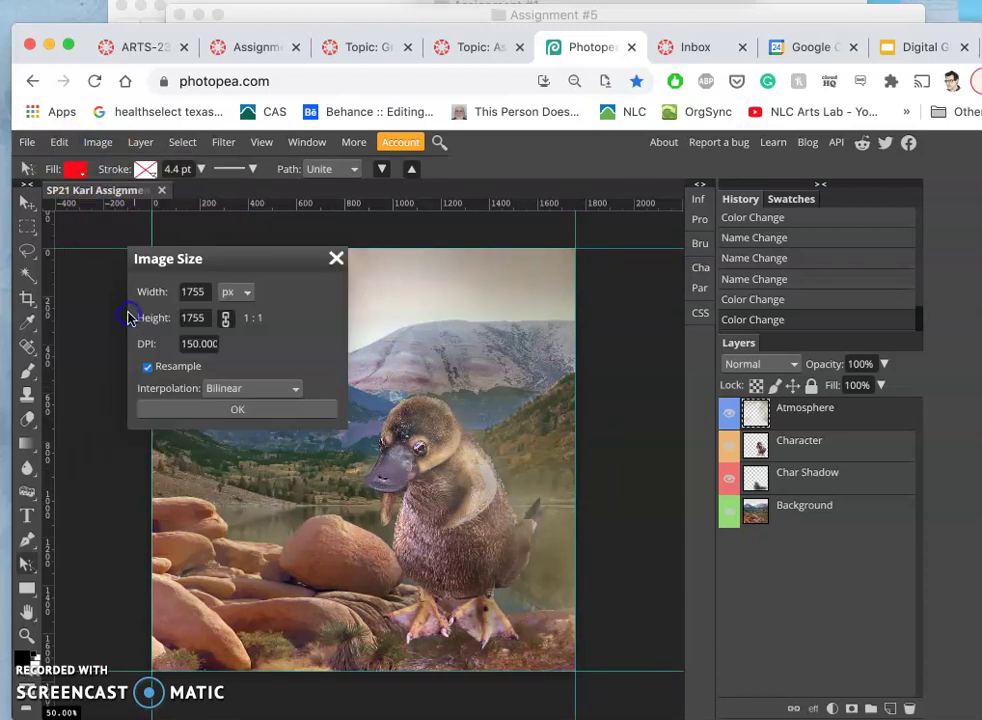
left_click(248, 292)
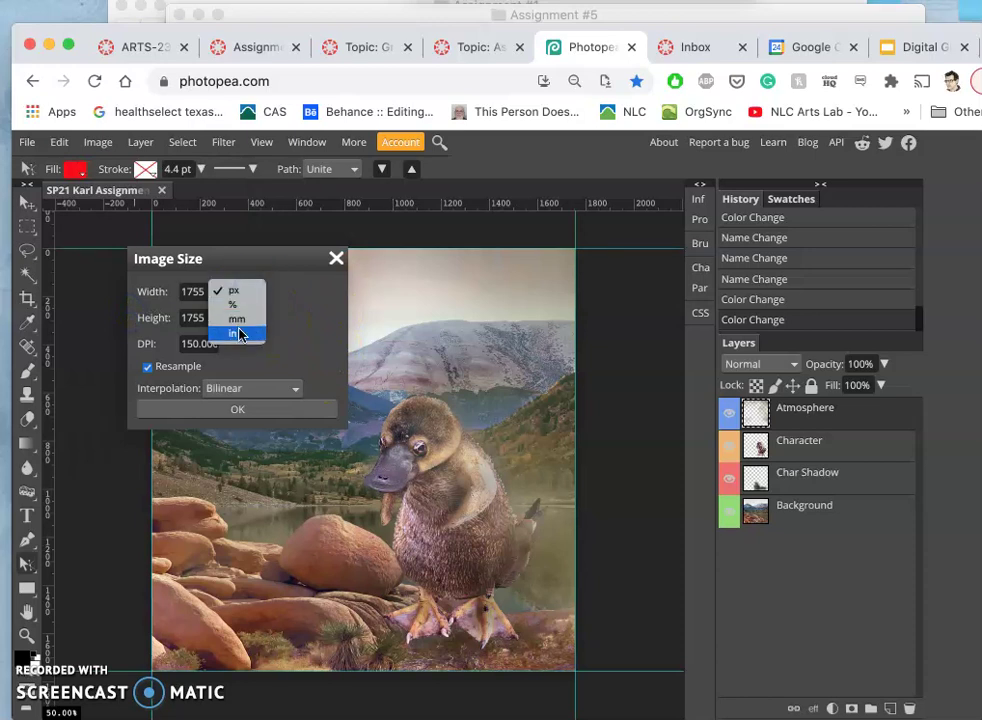
left_click(238, 337)
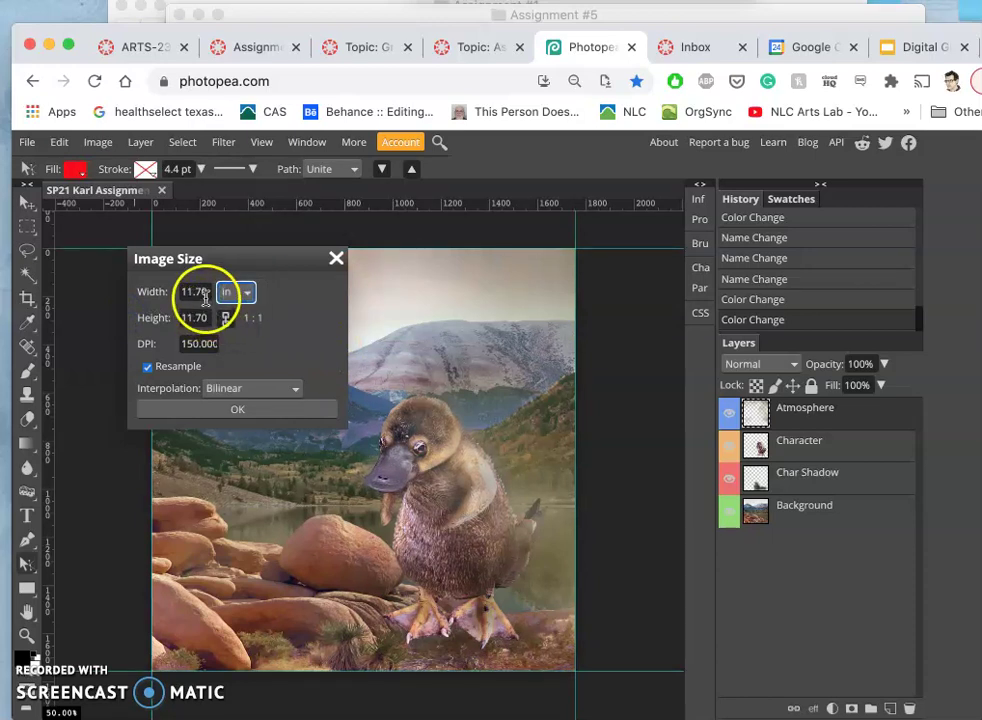
left_click_drag(205, 291, 181, 291)
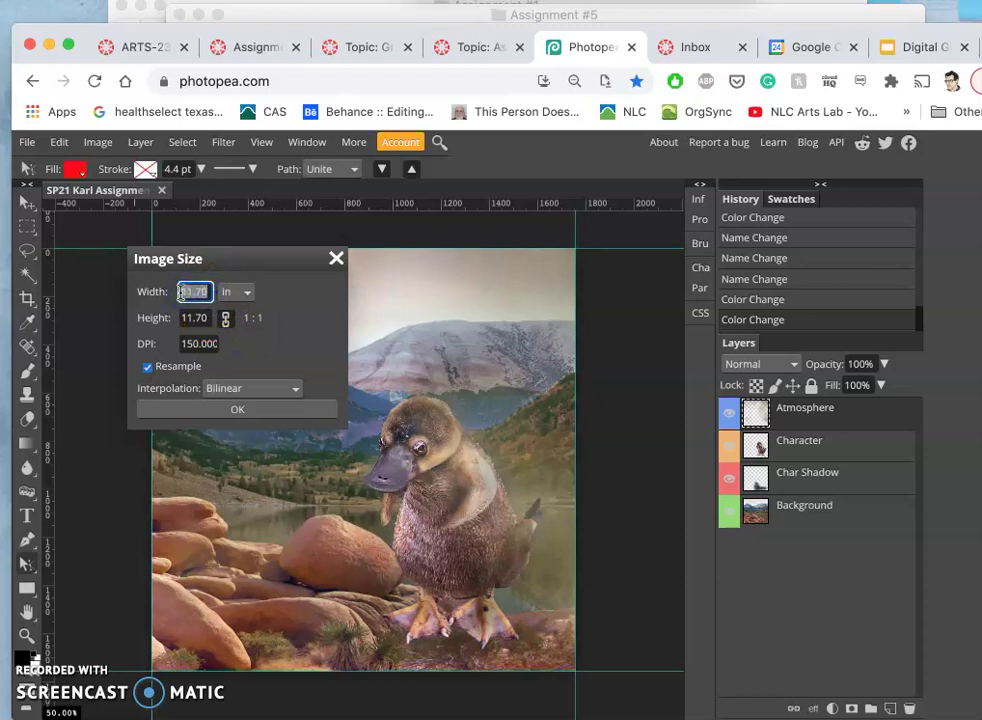
left_click(198, 318)
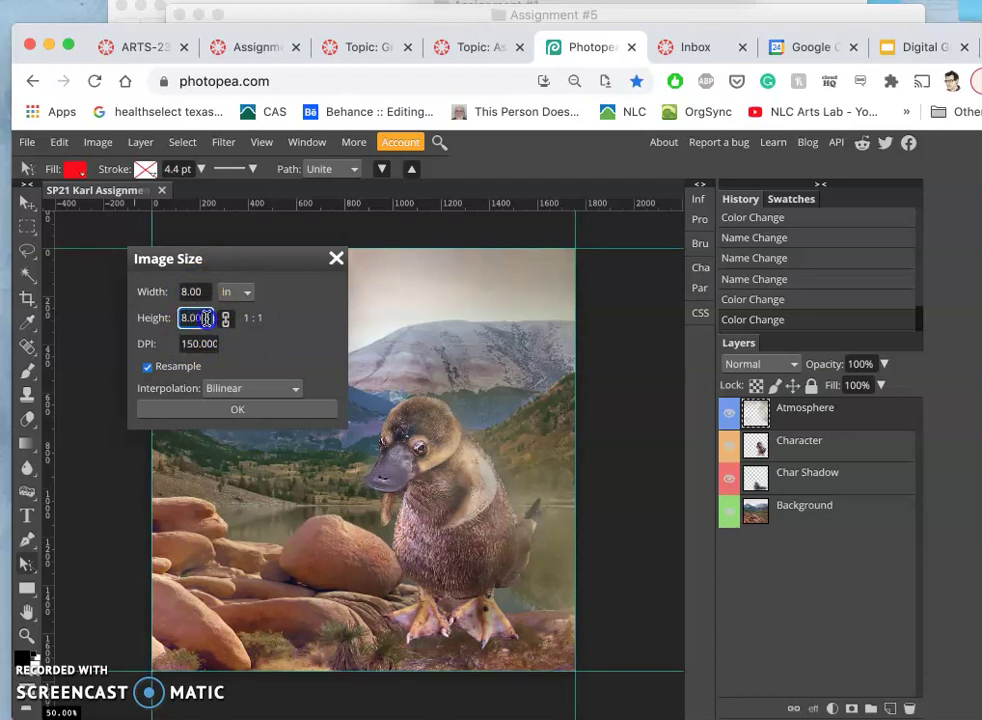
Apply the 8 × 8 inch, 150 DPI resize to the composite
left_click(277, 339)
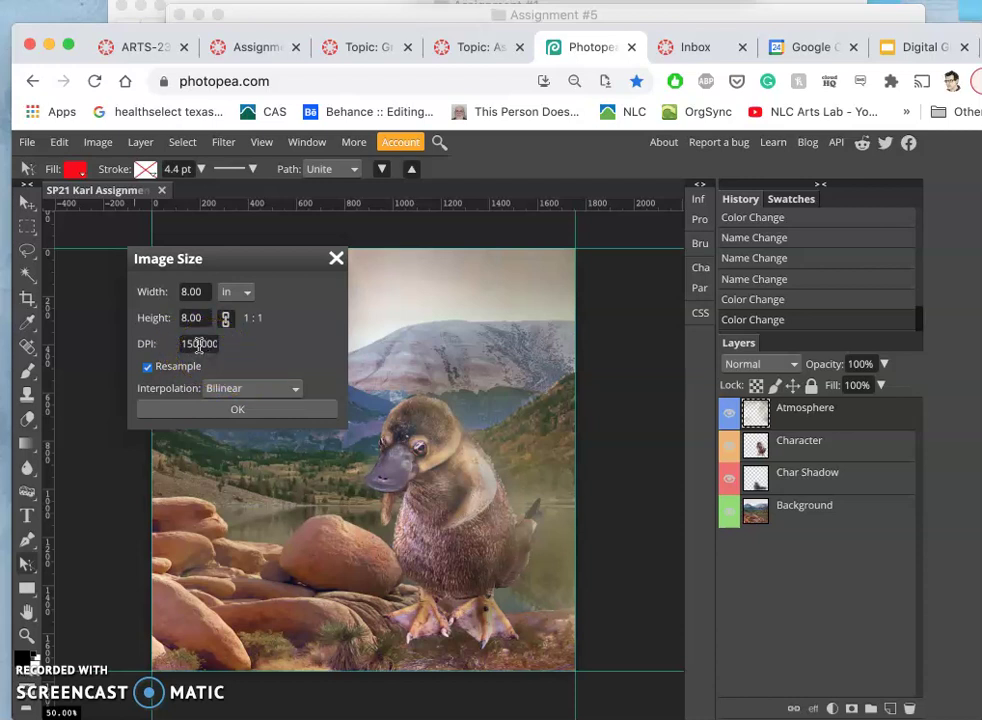
left_click(263, 409)
left_click(263, 407)
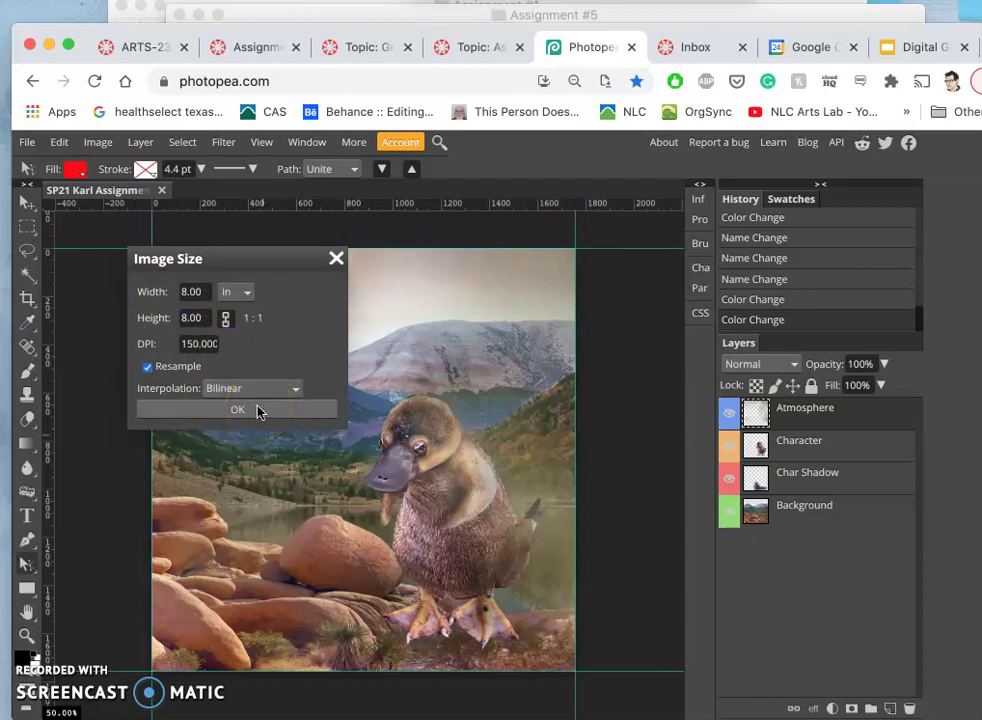
left_click(410, 467)
left_click(283, 425)
left_click(243, 414)
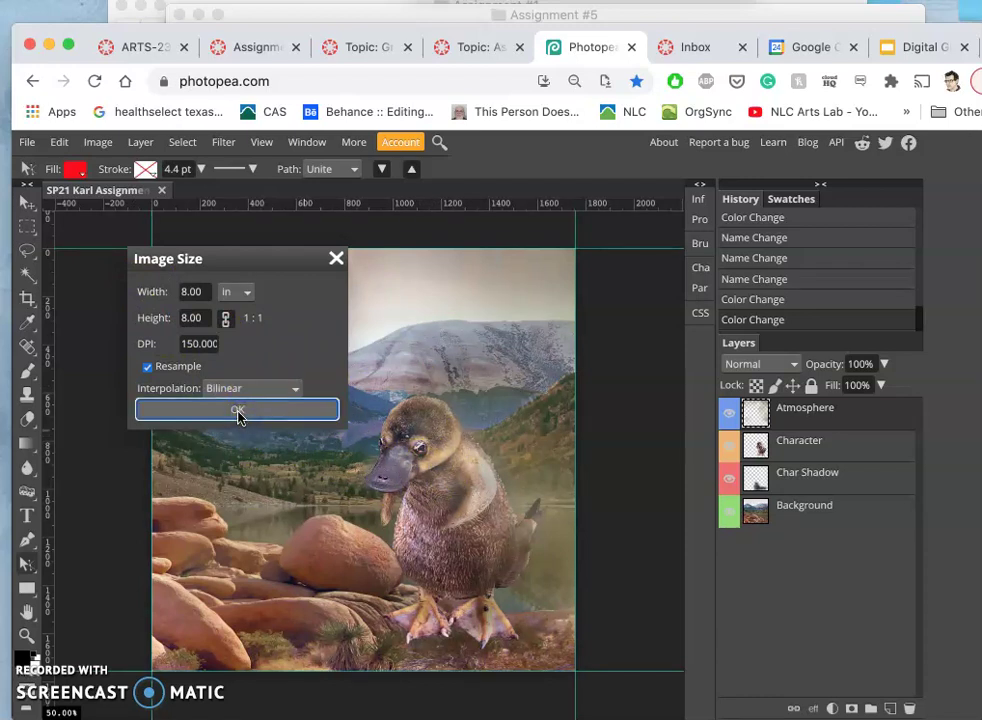
left_click(238, 413)
left_click(376, 524)
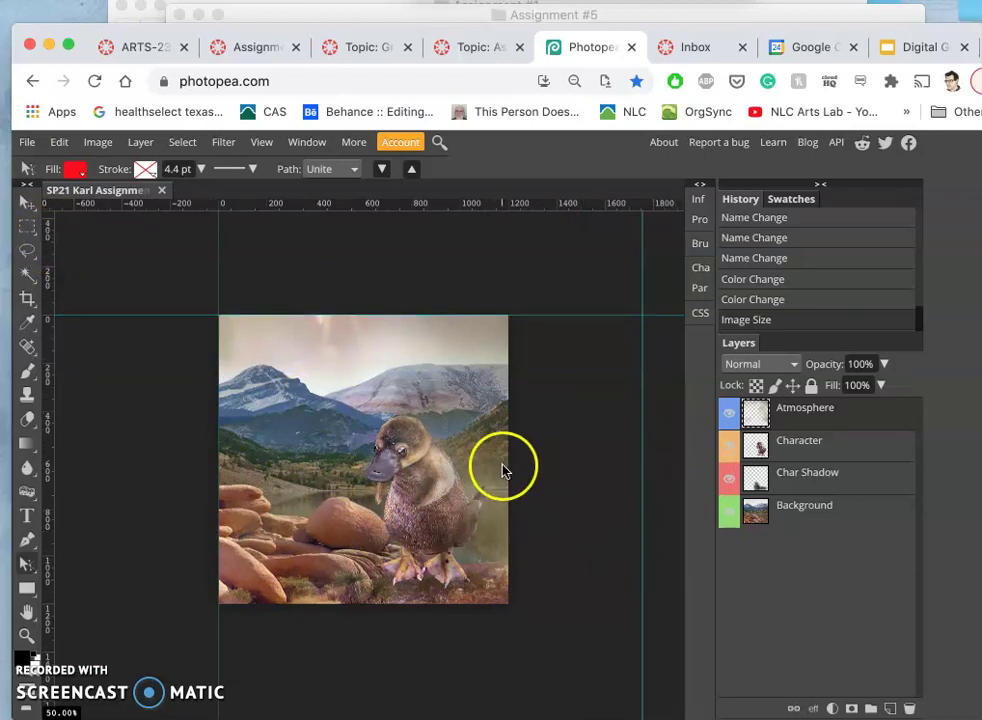
Snap guides to the right and bottom edges of the resized canvas
scroll(504, 465, "down", 2)
left_click(26, 205)
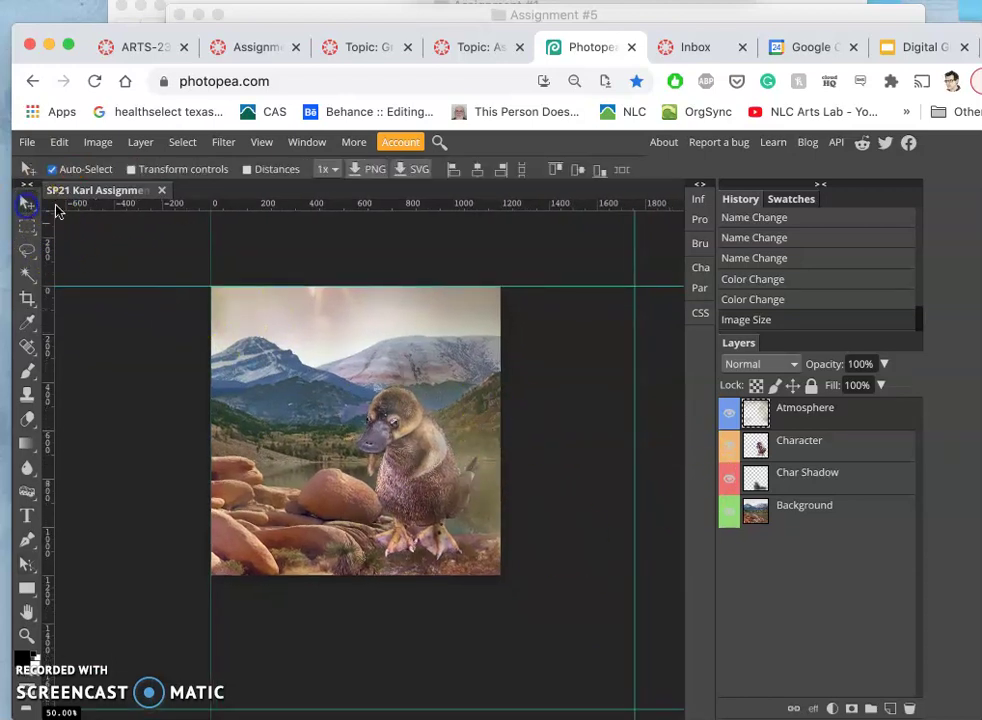
left_click_drag(634, 385, 498, 380)
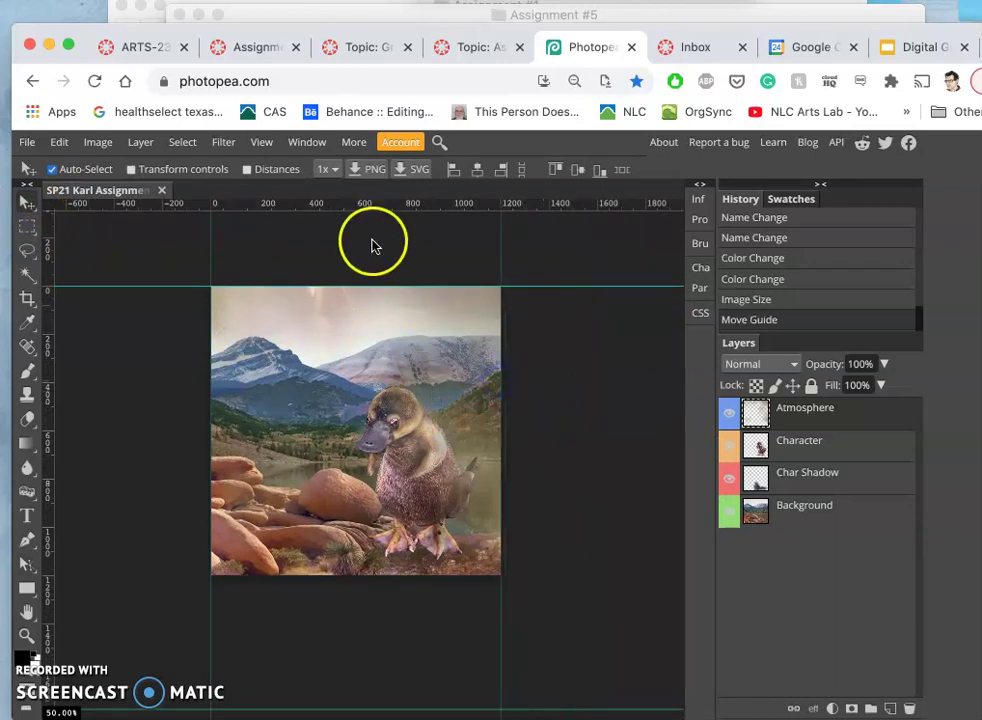
scroll(396, 475, "down", 4)
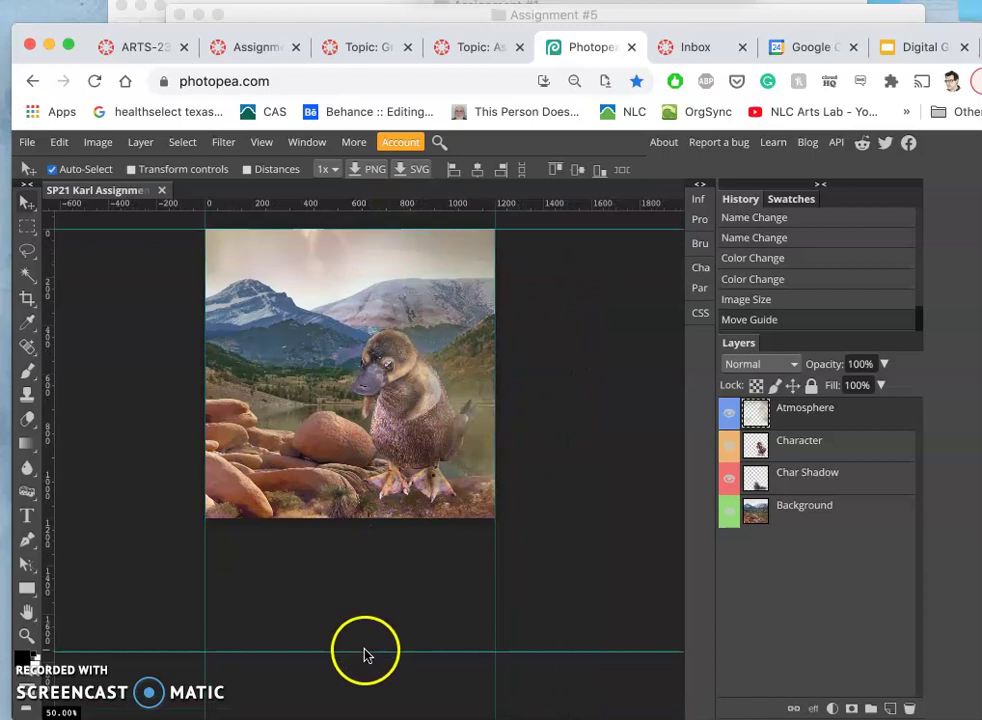
left_click_drag(364, 650, 368, 517)
Save the composite document with File > Save
scroll(394, 456, "up", 4)
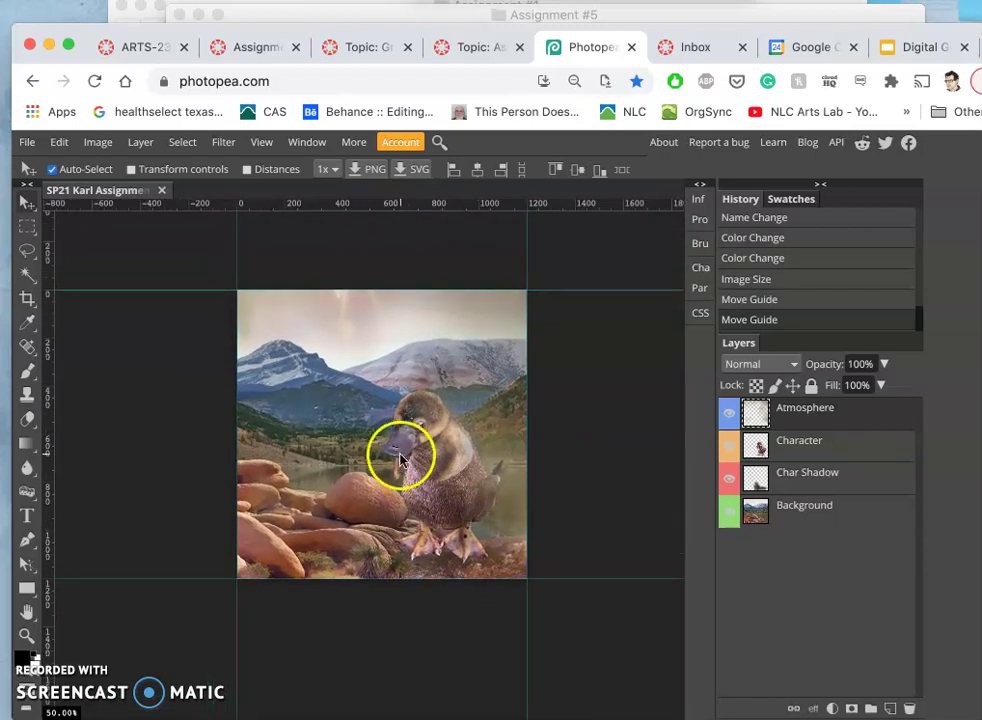
scroll(400, 460, "up", 1)
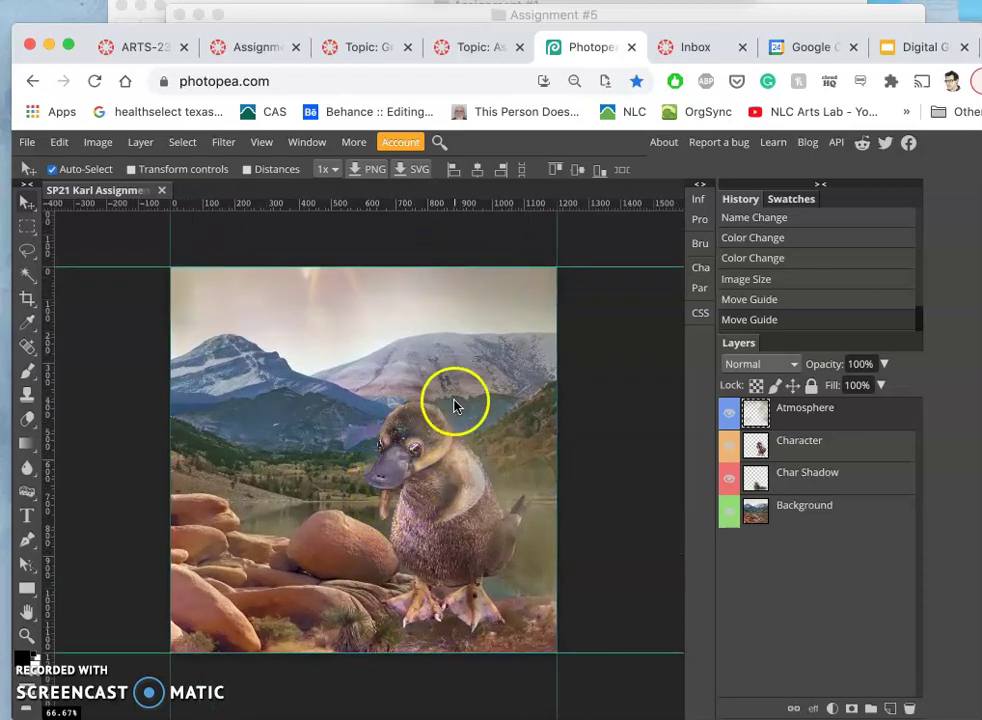
scroll(512, 427, "left", 1)
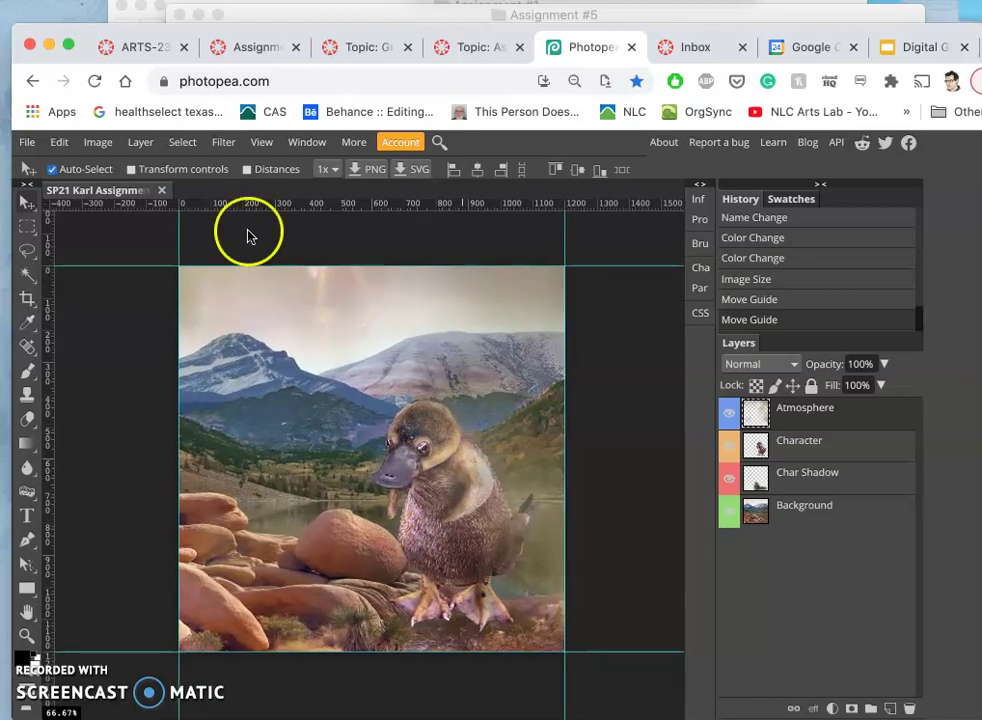
left_click(27, 143)
left_click(58, 294)
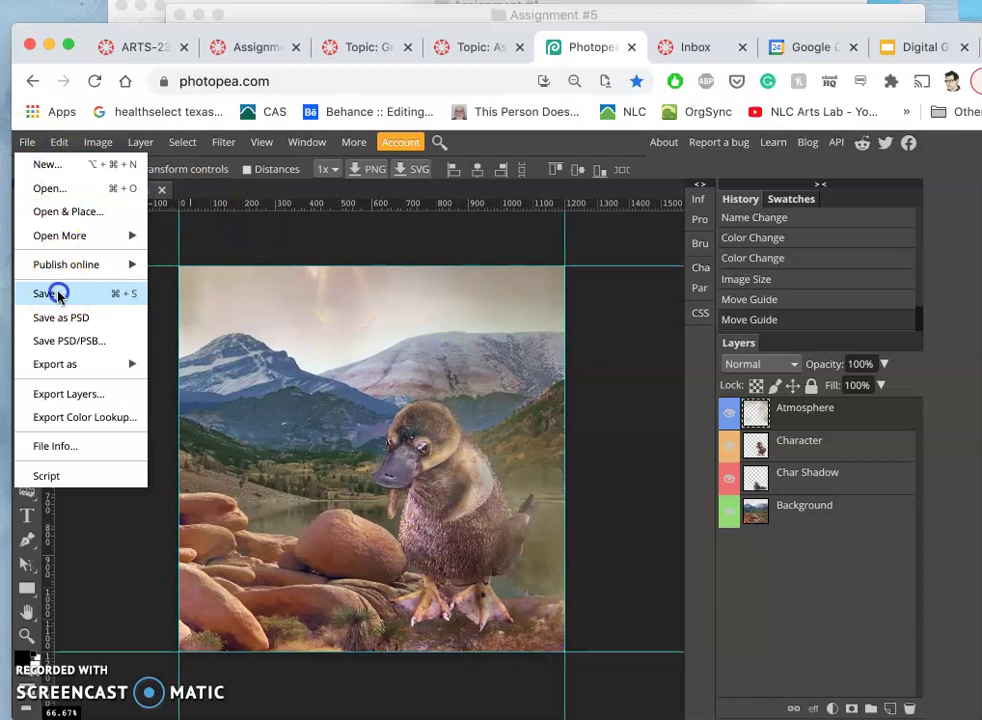
Check the saved Setting.psd in the Assignment #5 folder, then deselect it
left_click(676, 16)
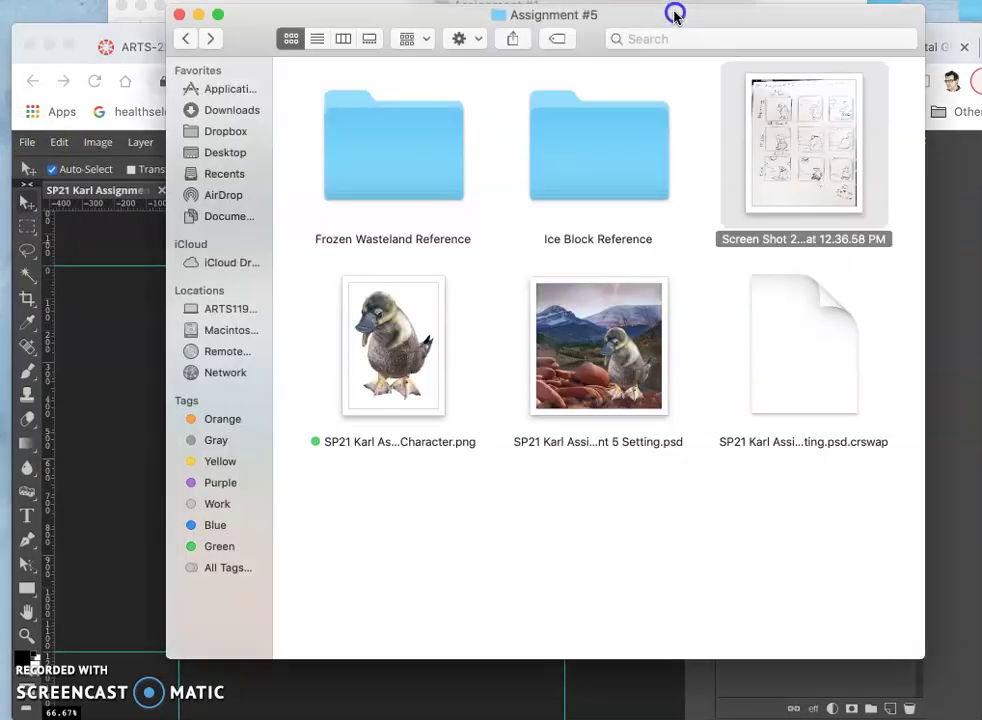
left_click(610, 447)
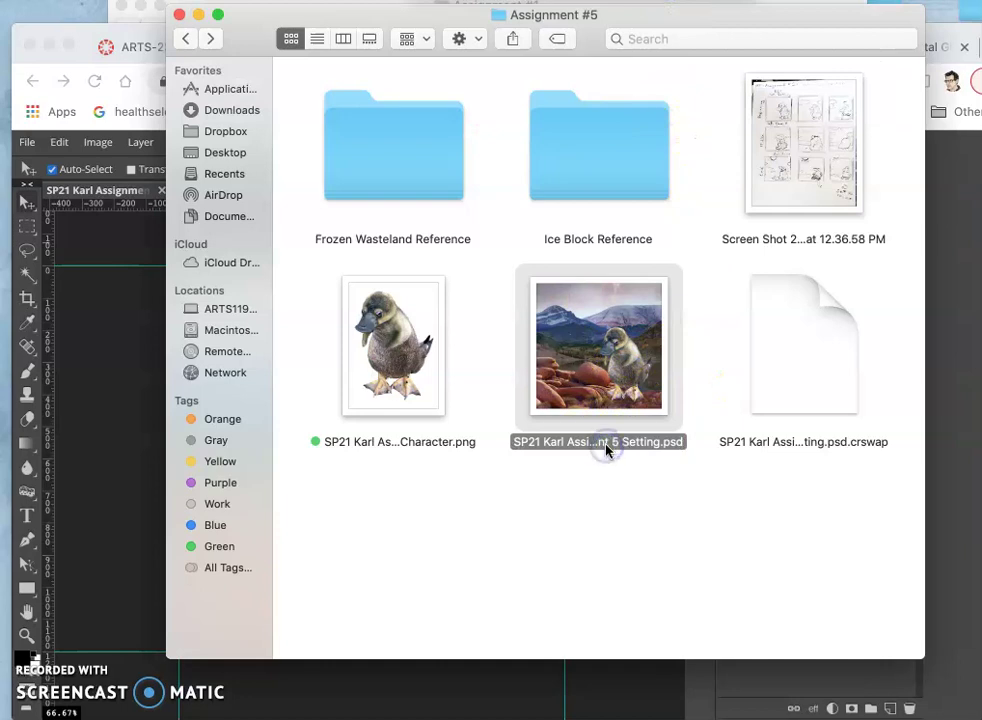
left_click(606, 447)
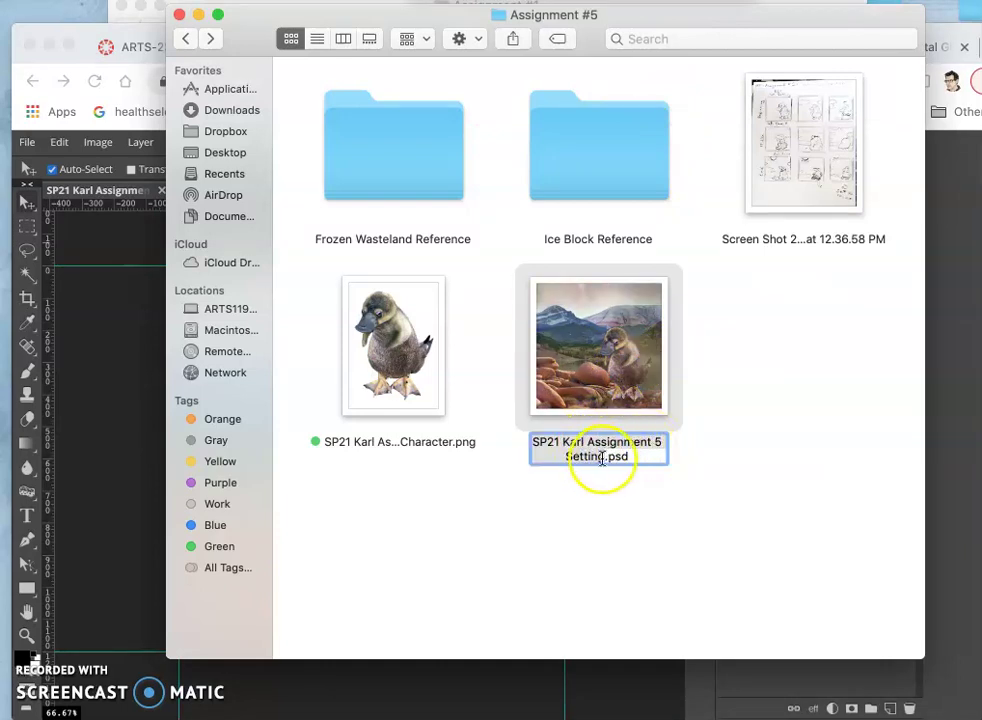
left_click(613, 509)
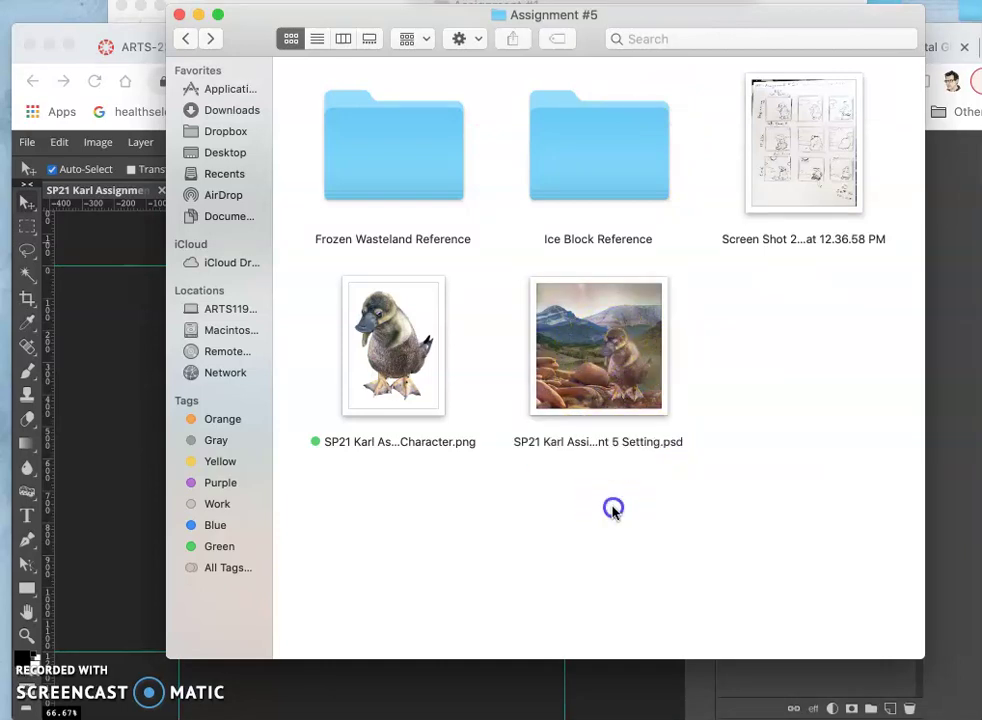
Back in Photopea, nudge the duck character and return it to place
left_click(131, 416)
left_click(309, 506)
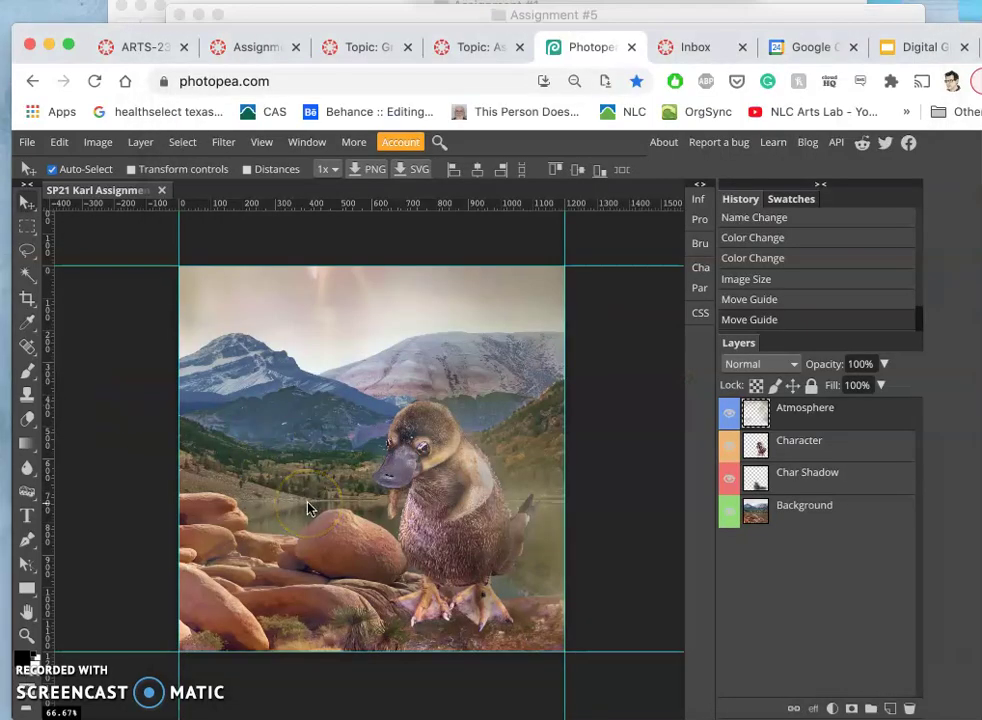
mouse_move(445, 500)
left_mouse_down()
mouse_move(487, 544)
mouse_move(434, 405)
mouse_move(444, 503)
left_mouse_up()
left_click(686, 45)
Open the storyboard sketch screenshot in Preview, then return to the Photopea composite
left_click(673, 15)
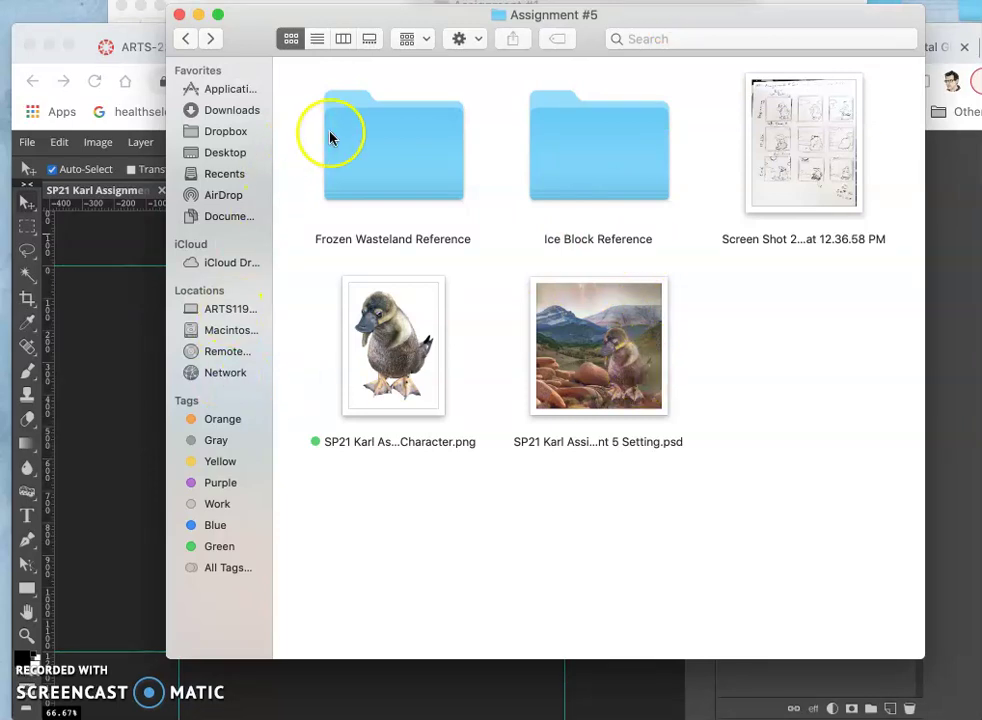
double_click(780, 153)
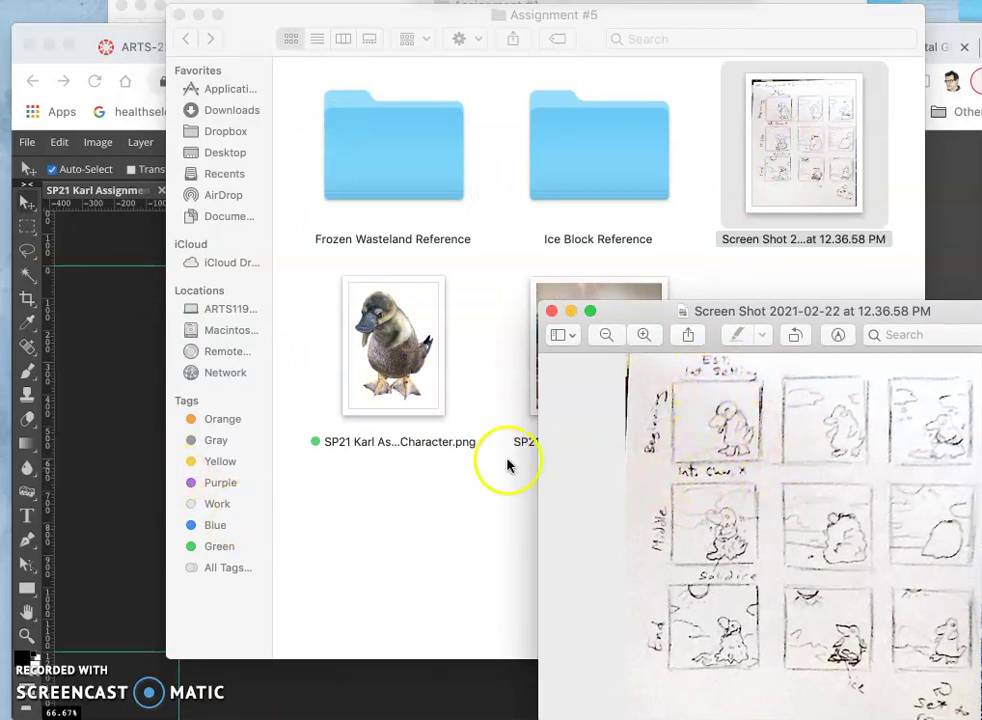
left_click(138, 466)
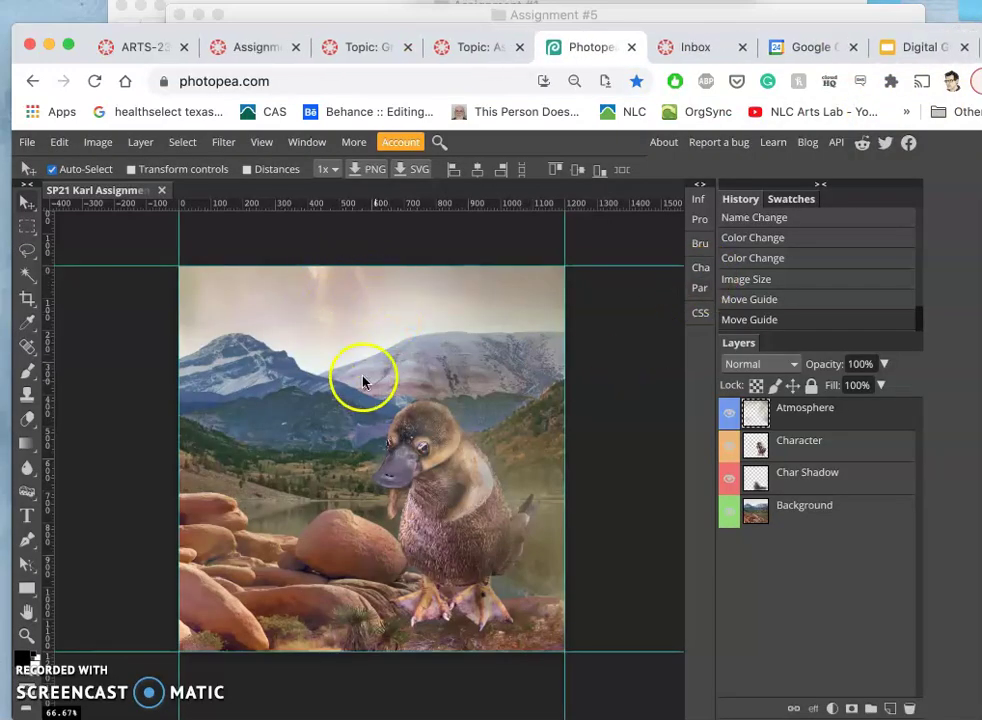
Stretch the Atmosphere haze taller with free transform, undoing an accidental background move
key("ctrl+t")
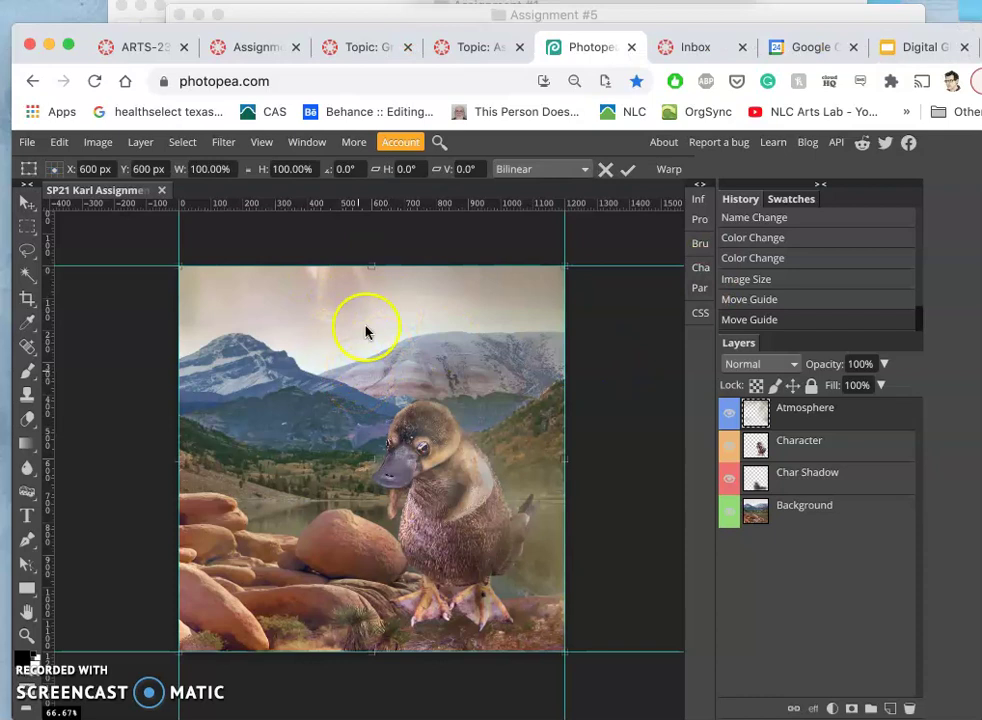
left_click_drag(372, 264, 377, 215)
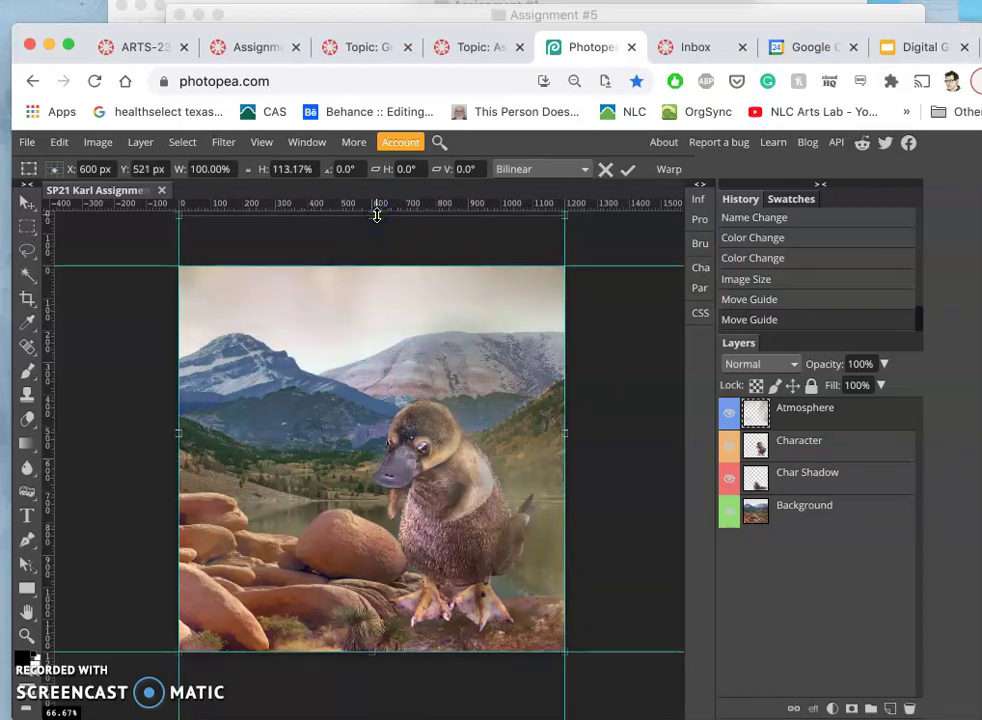
key("Return")
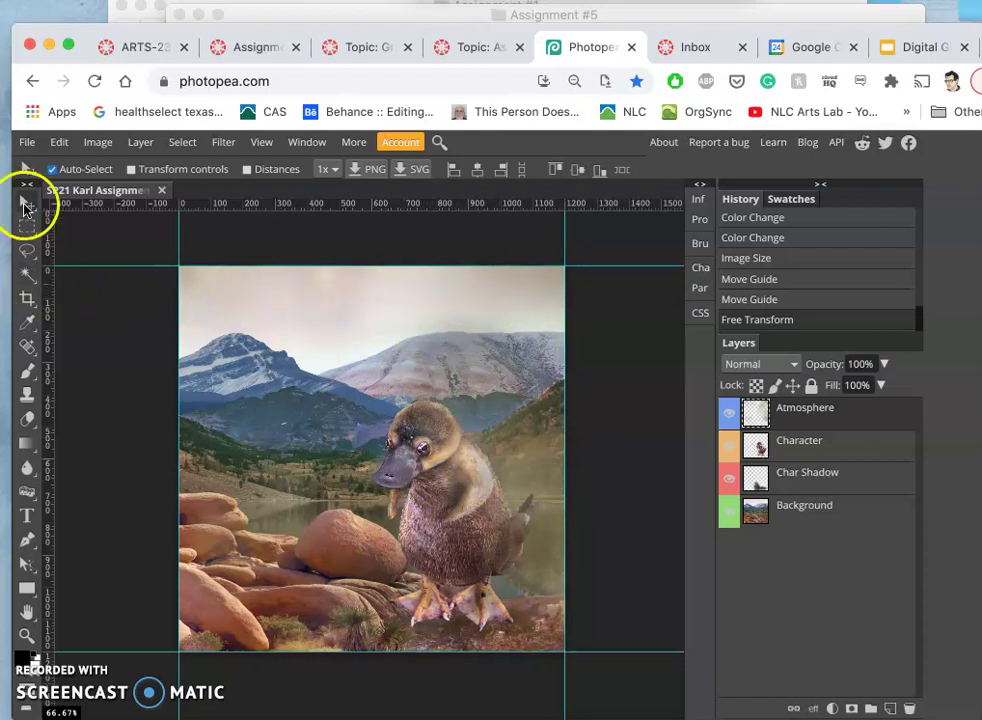
left_click_drag(396, 355, 397, 362)
key("ctrl+z")
Turn off Auto-Select, move the haze down, widen it to about 115%, and shift it left
left_click(785, 410)
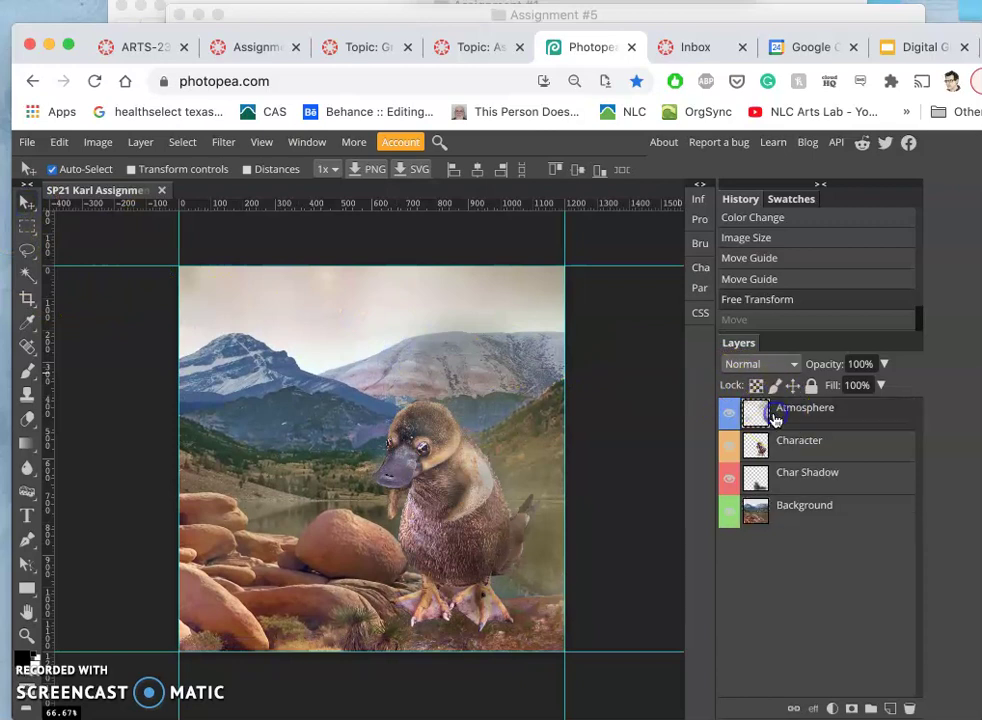
left_click(54, 170)
mouse_move(365, 305)
left_mouse_down()
mouse_move(362, 353)
mouse_move(361, 300)
mouse_move(392, 311)
mouse_move(363, 313)
left_mouse_up()
key("ctrl+t")
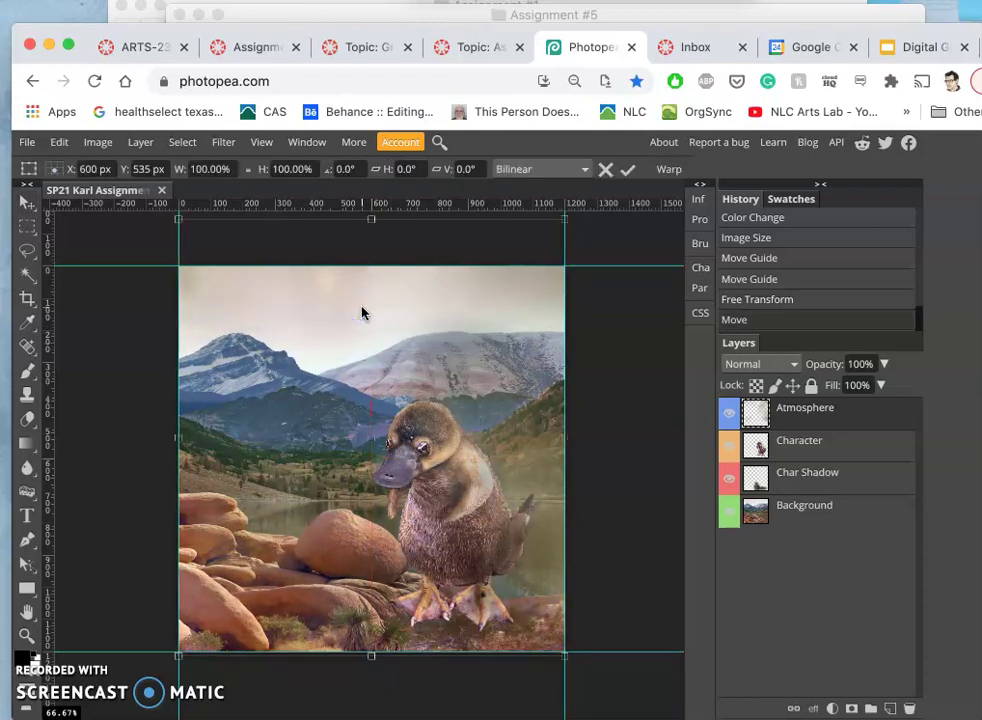
left_click_drag(566, 436, 627, 441)
left_click_drag(519, 449, 490, 455)
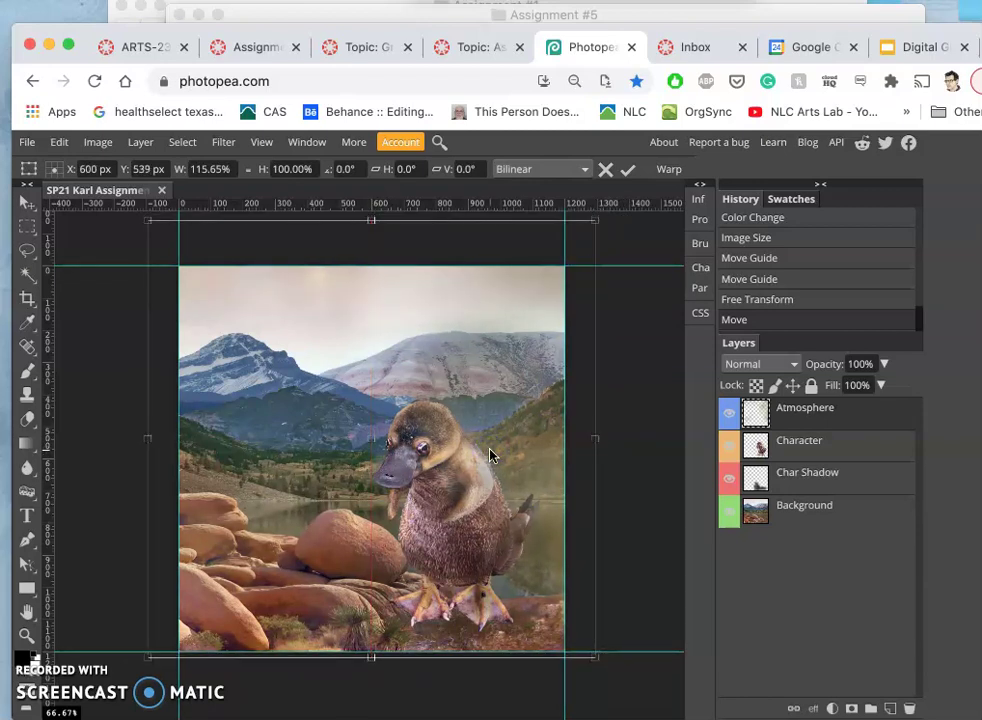
key("Return")
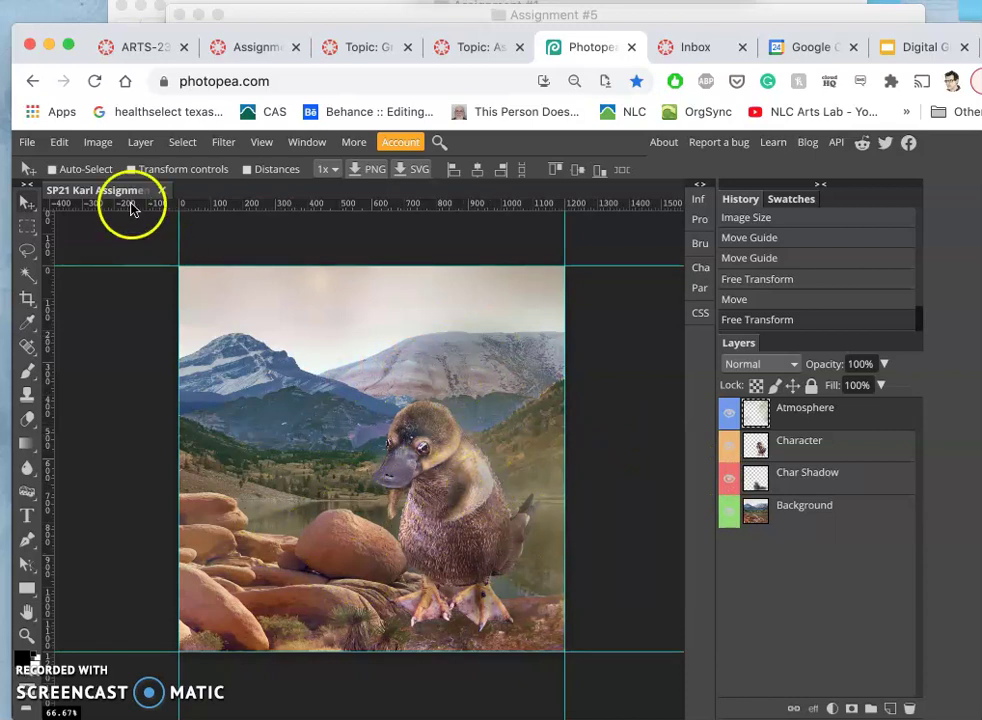
Save the composite, close the older assignment folder window, and return to Photopea
left_click(27, 142)
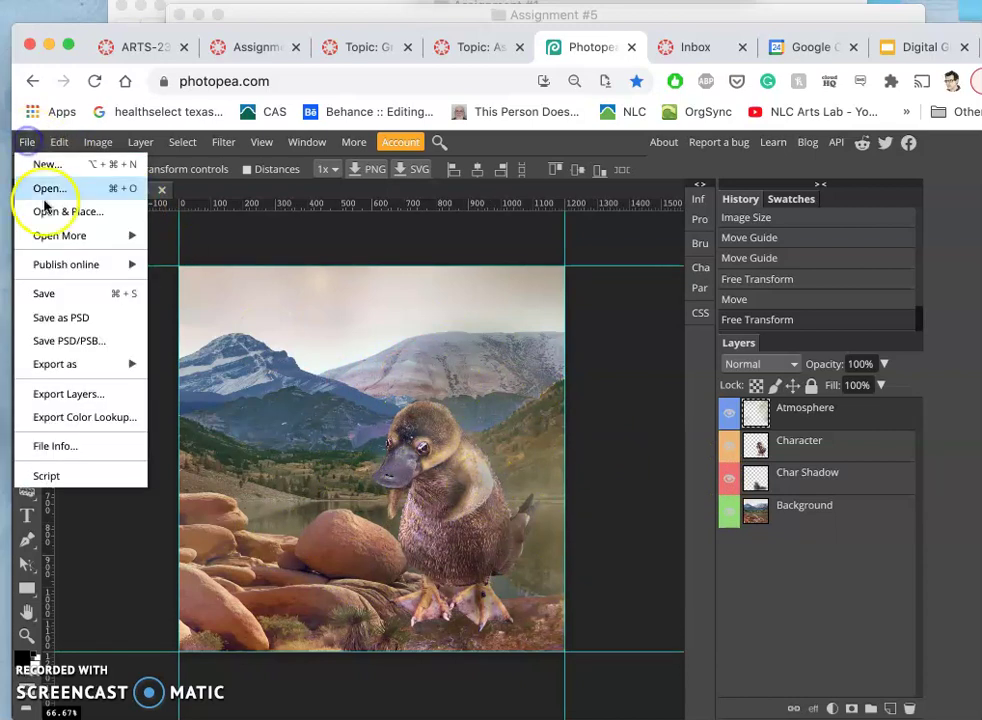
left_click(72, 297)
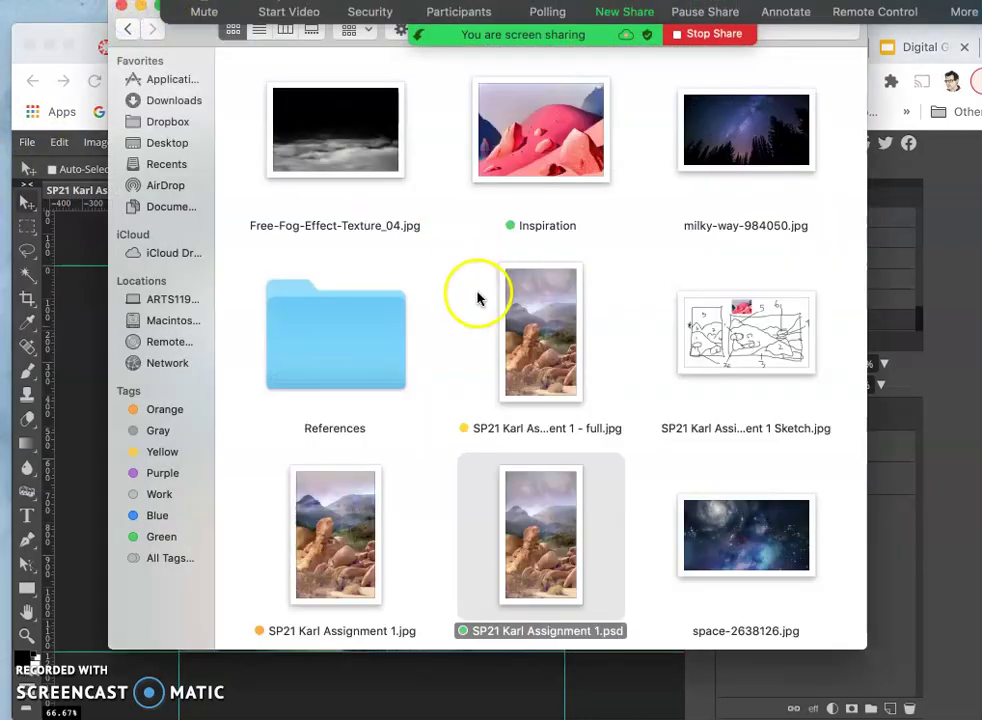
left_click(614, 321)
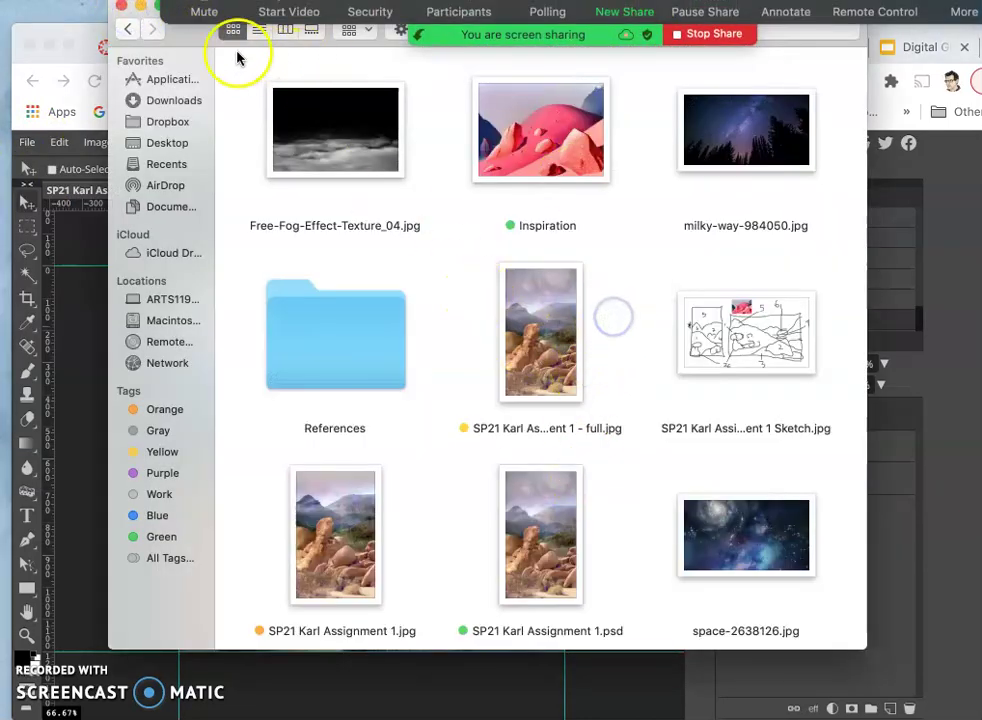
left_click(121, 8)
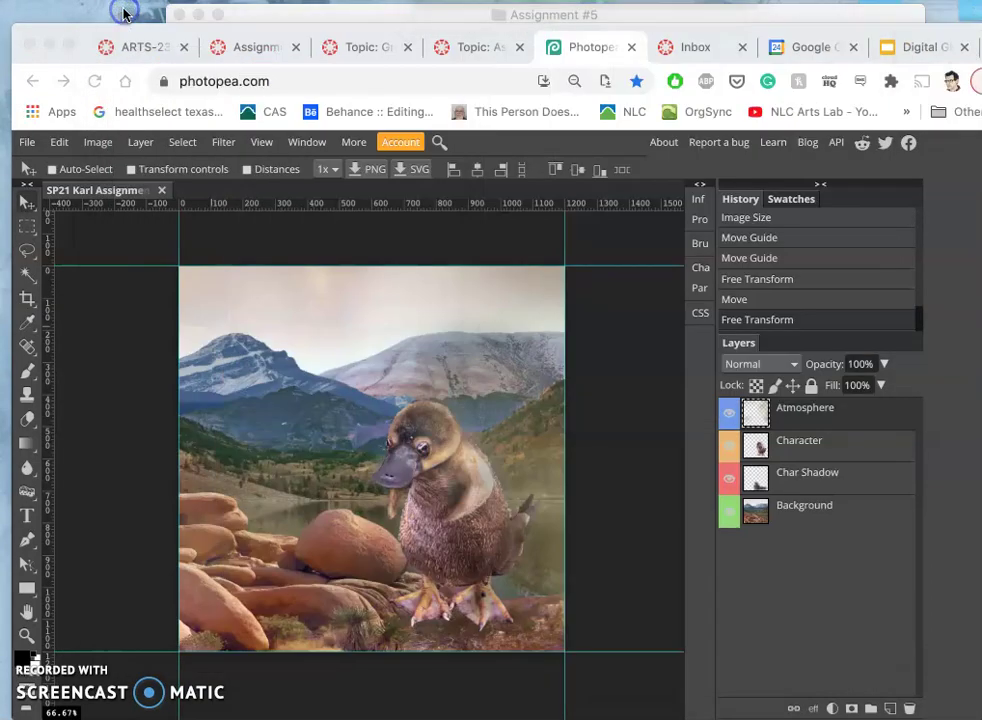
left_click(704, 408)
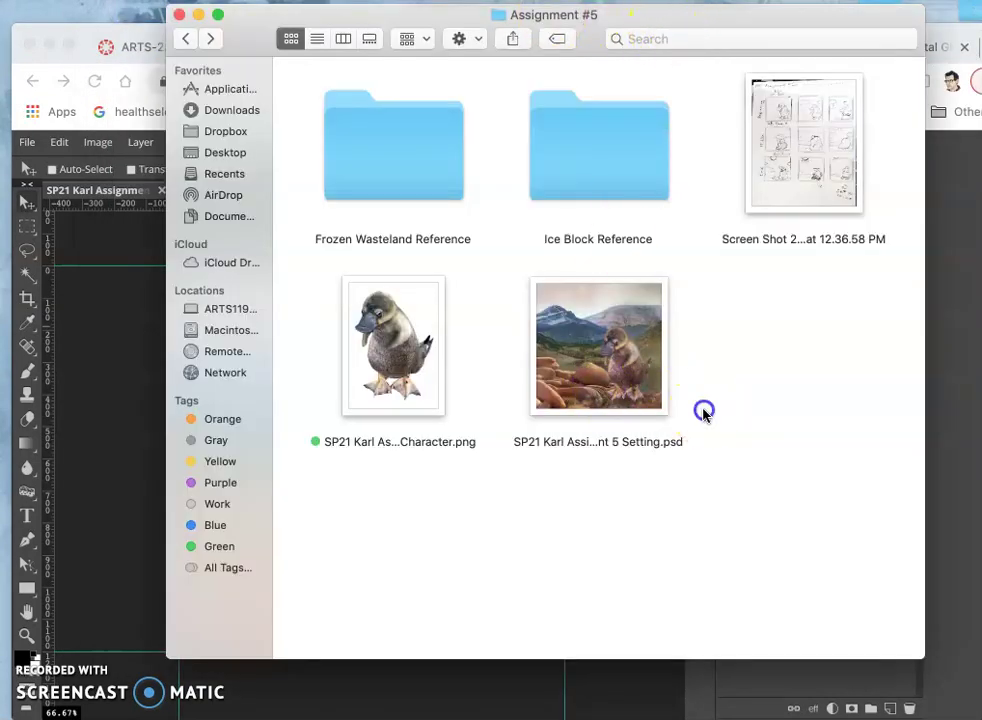
left_click(125, 377)
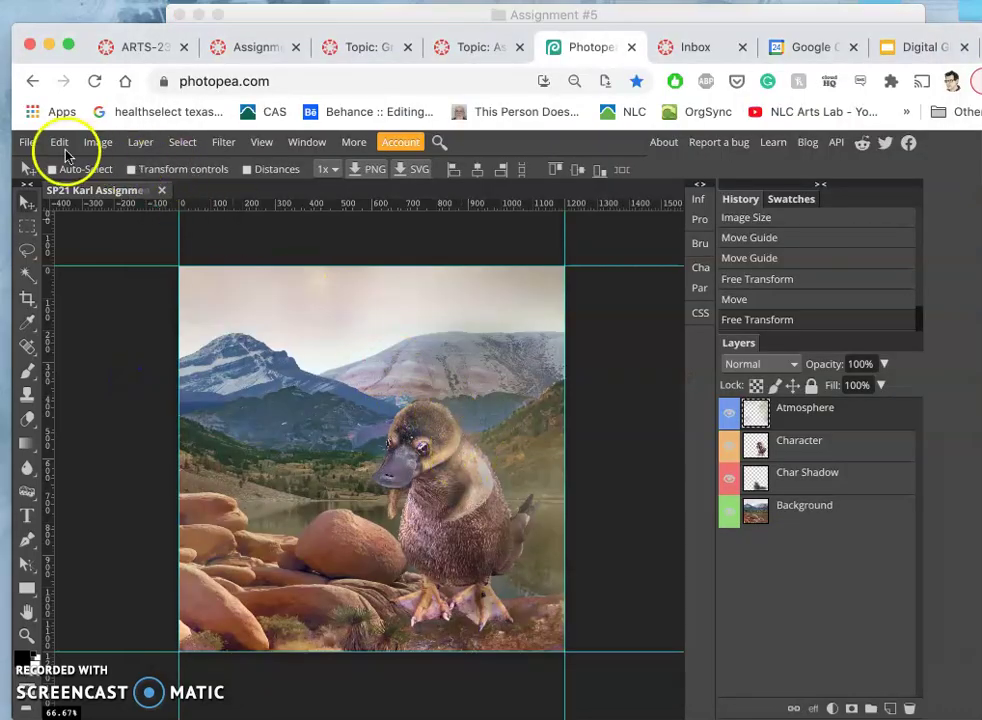
Export the composite as a 1200 × 1200 JPG at 70% quality
left_click(27, 142)
mouse_move(88, 364)
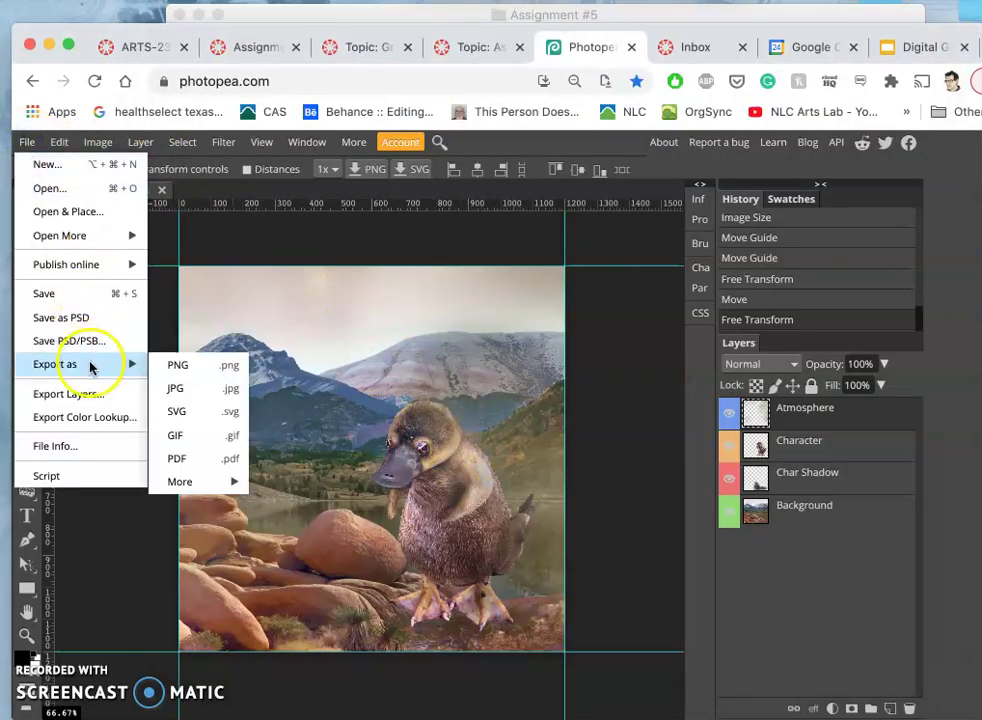
left_click(187, 388)
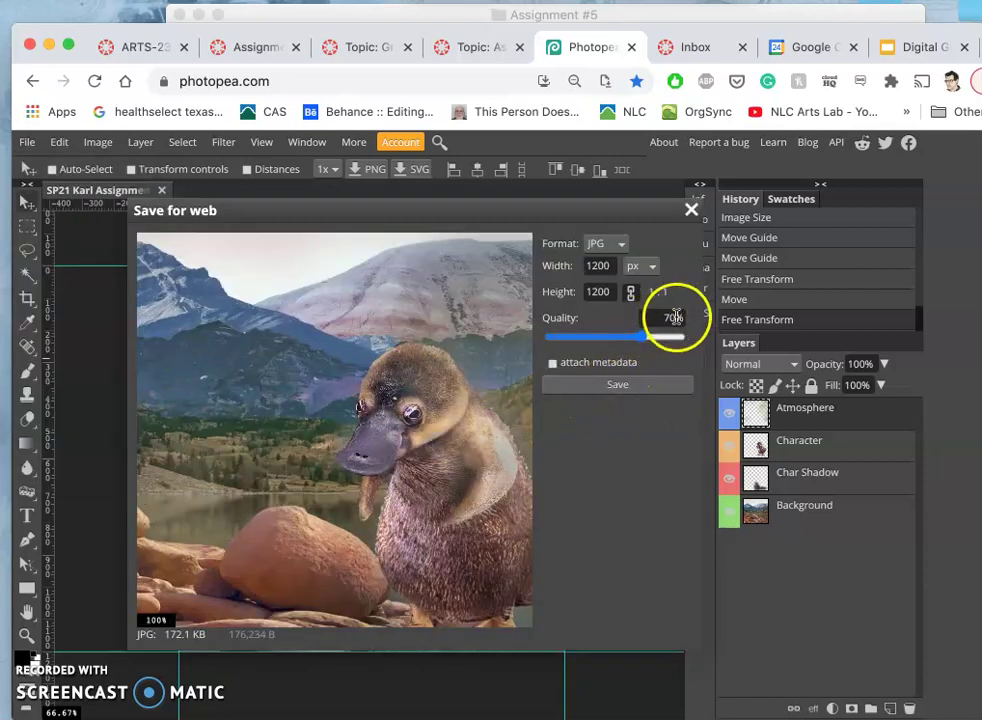
left_click(625, 388)
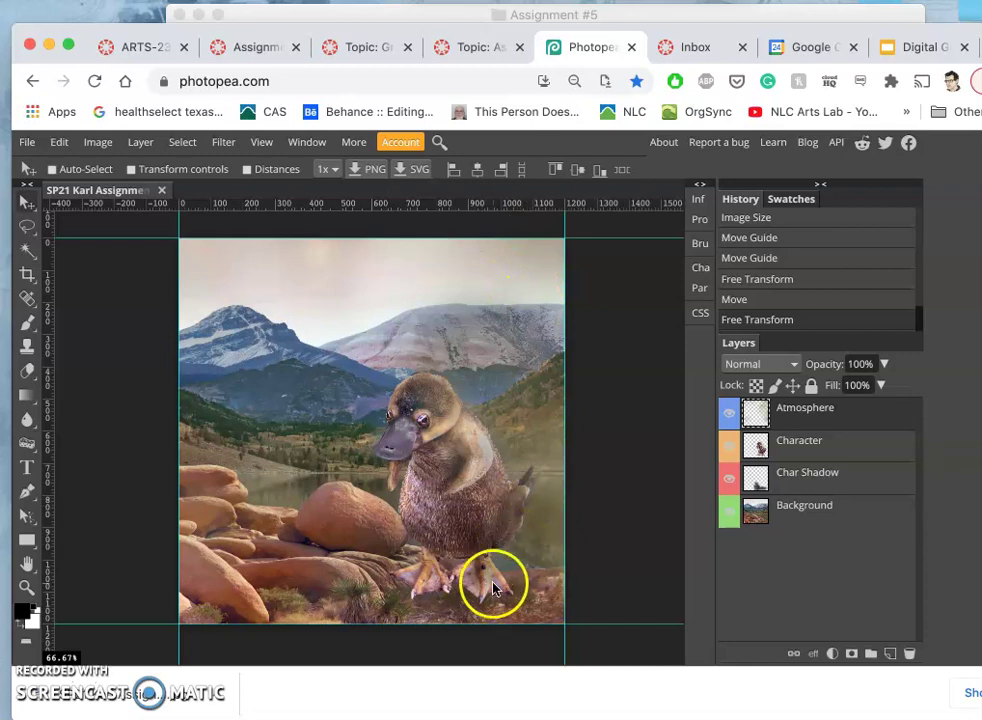
Open the Downloads folder in Finder and move its window higher
mouse_move(5, 560)
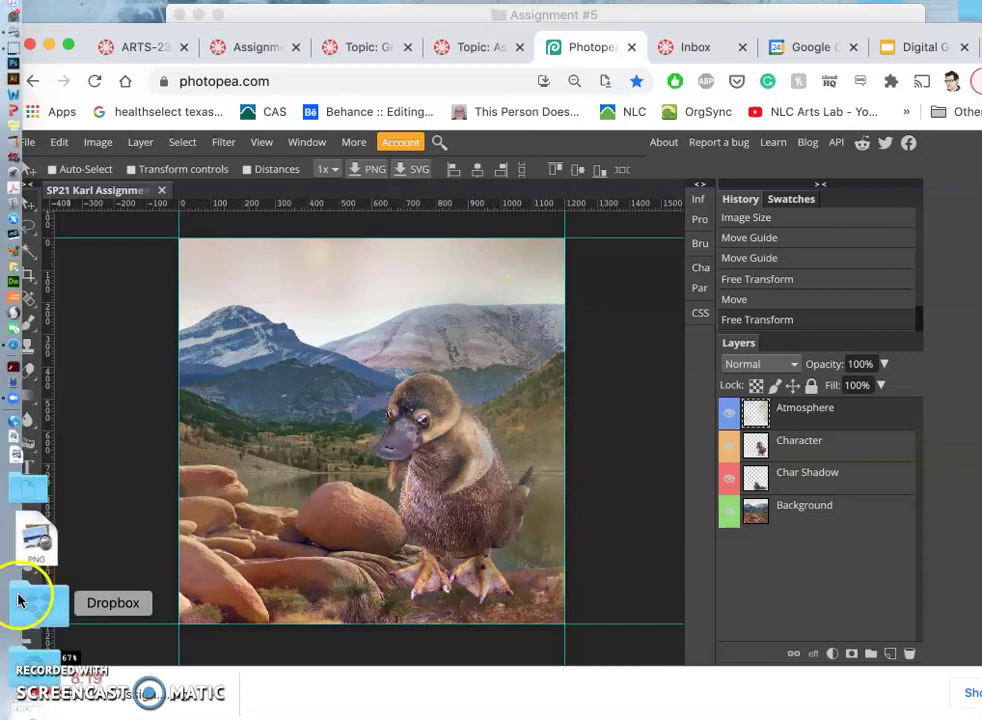
left_click(20, 617)
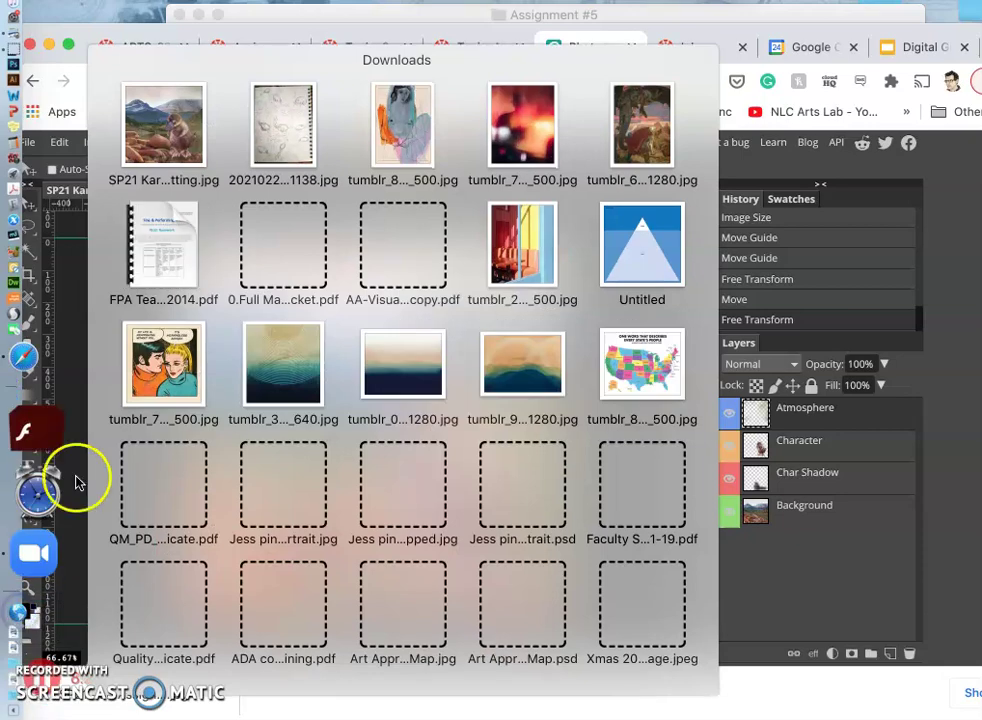
scroll(397, 430, "down", 5)
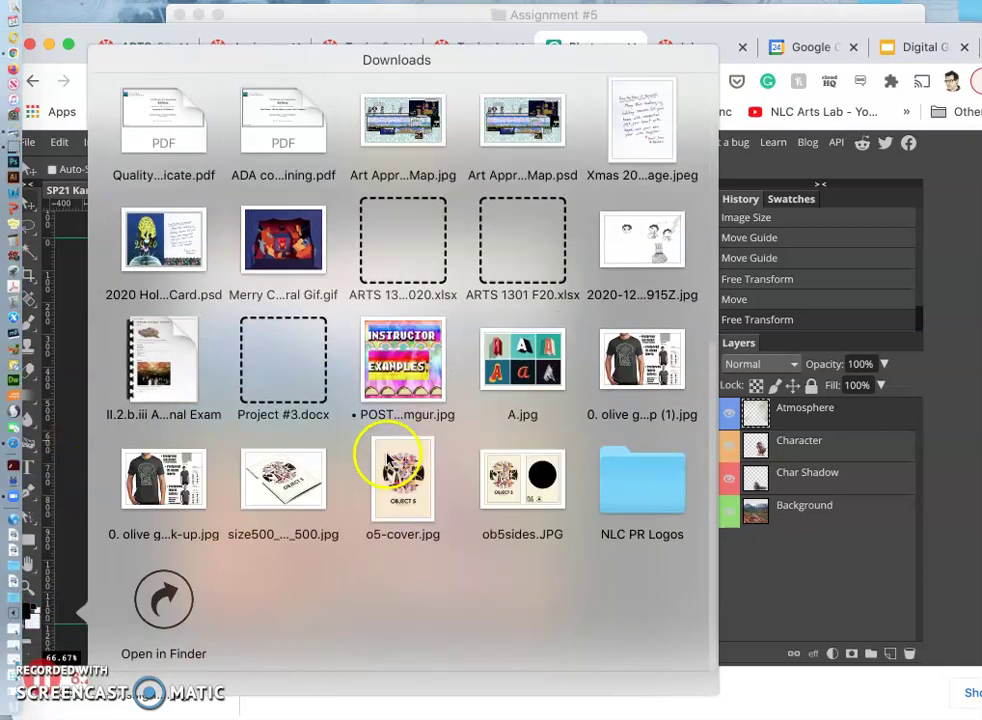
left_click(177, 601)
left_click_drag(603, 702, 603, 460)
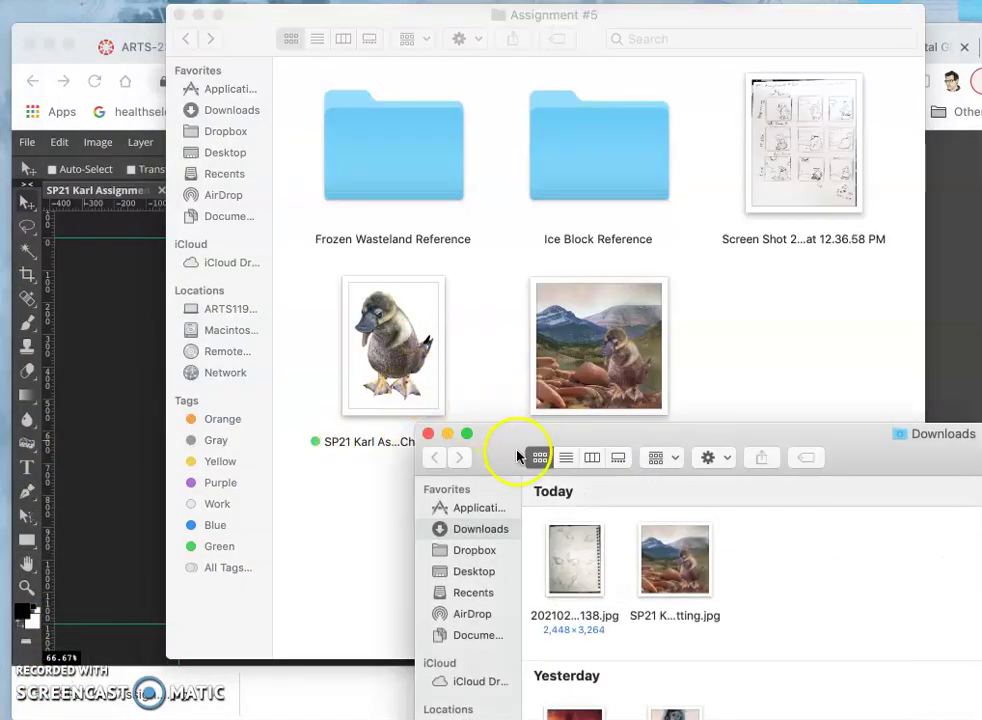
Rename the downloaded setting image to 1.jpg and return to Photopea
left_click(684, 616)
left_click(686, 618)
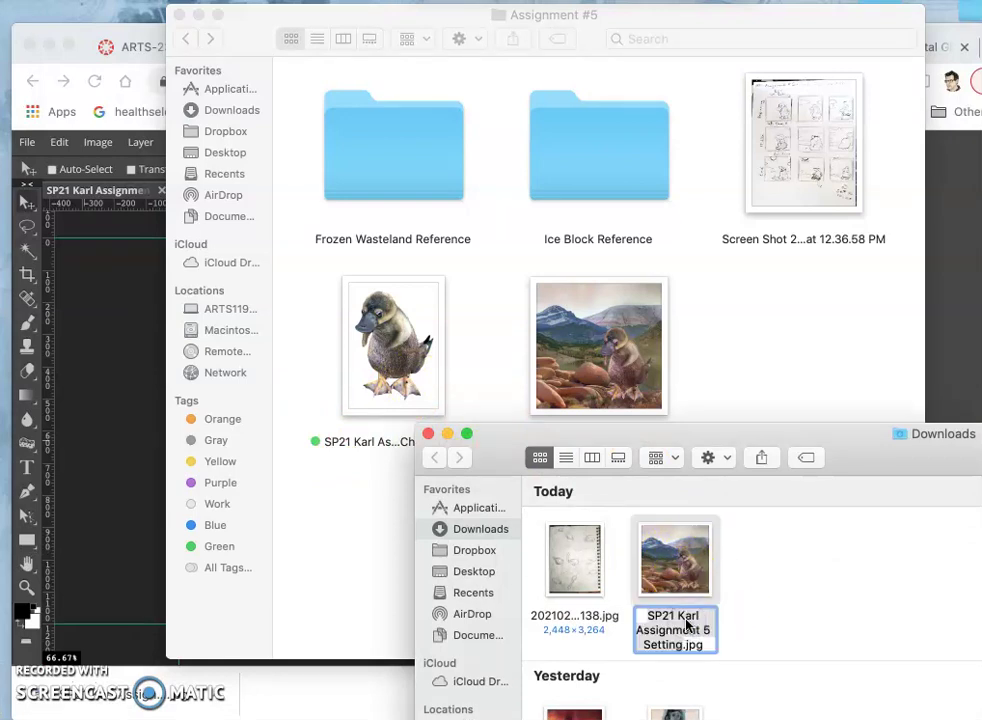
type("1")
left_click(767, 606)
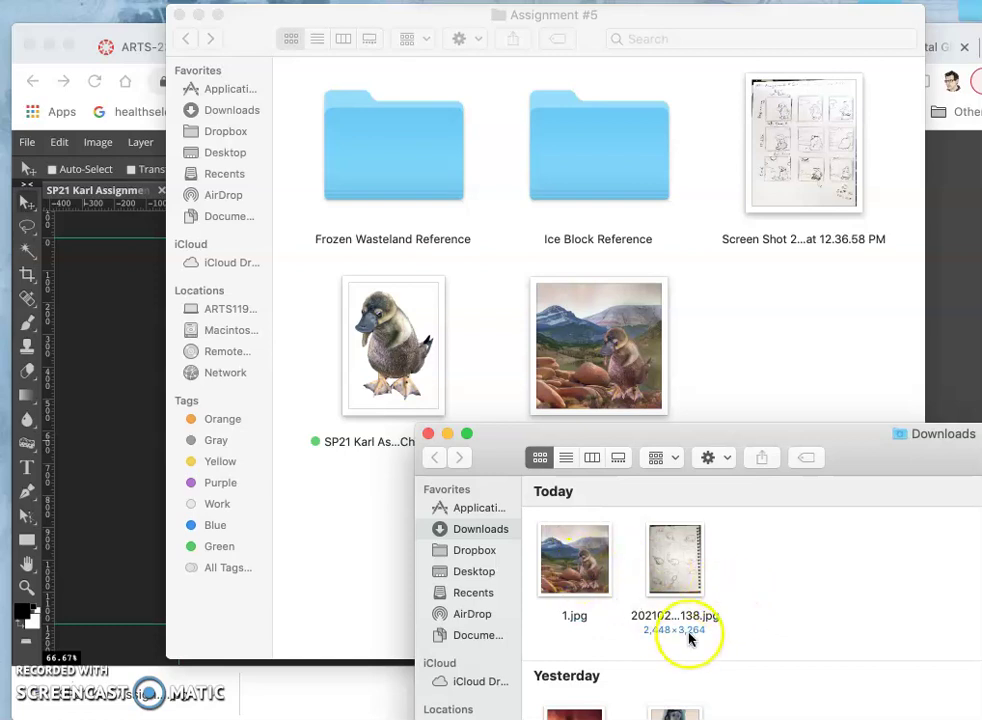
mouse_move(575, 558)
left_mouse_down()
mouse_move(730, 390)
mouse_move(627, 526)
mouse_move(577, 559)
mouse_move(592, 552)
left_mouse_up()
left_click(131, 563)
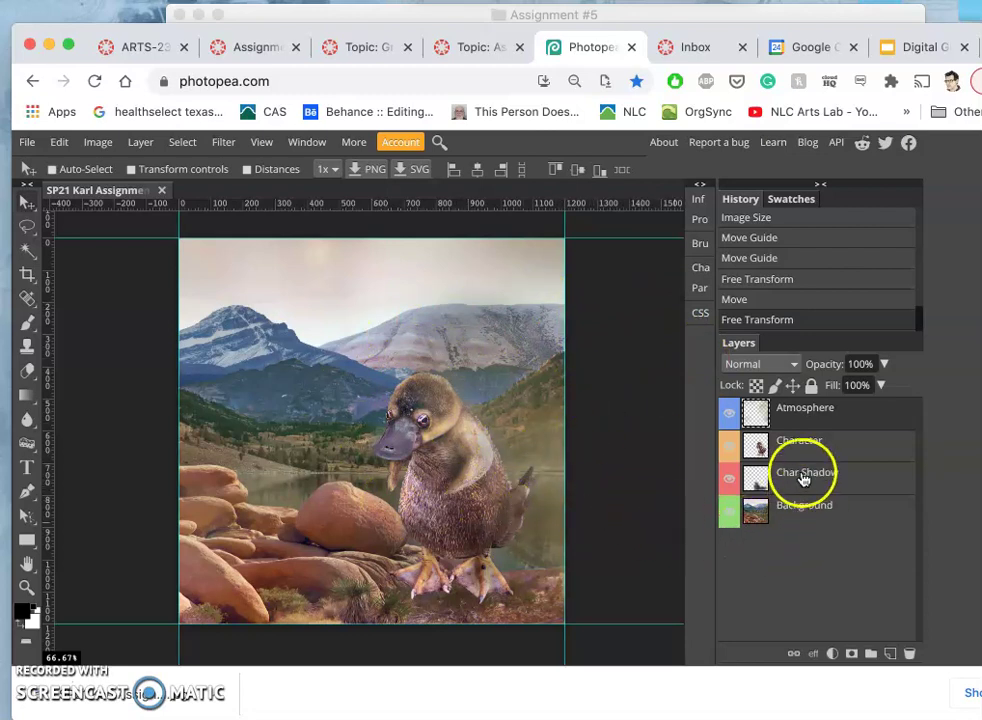
Create Folder 4 and move the Background layer into it
left_click(809, 506)
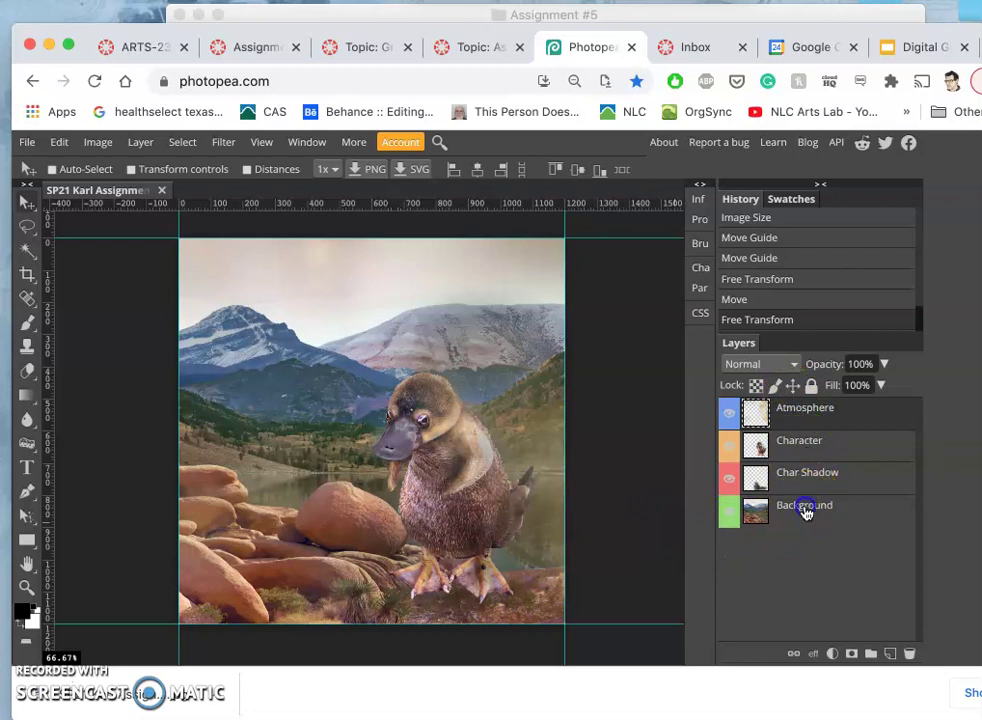
left_click(871, 654)
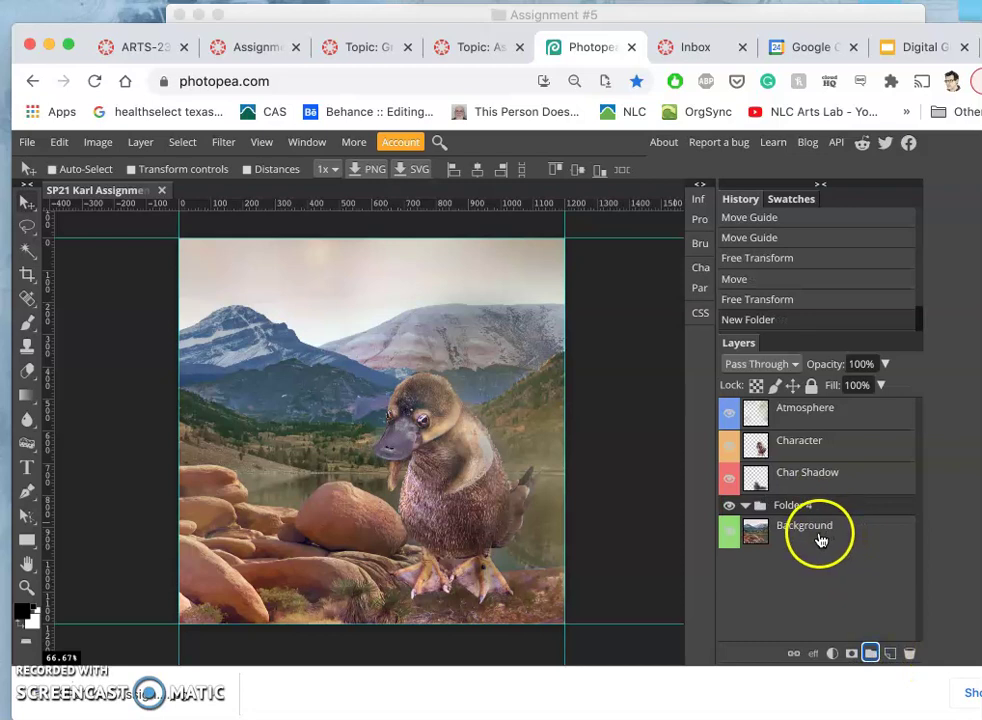
left_click_drag(819, 534, 790, 545)
left_click(745, 506)
left_click(744, 507)
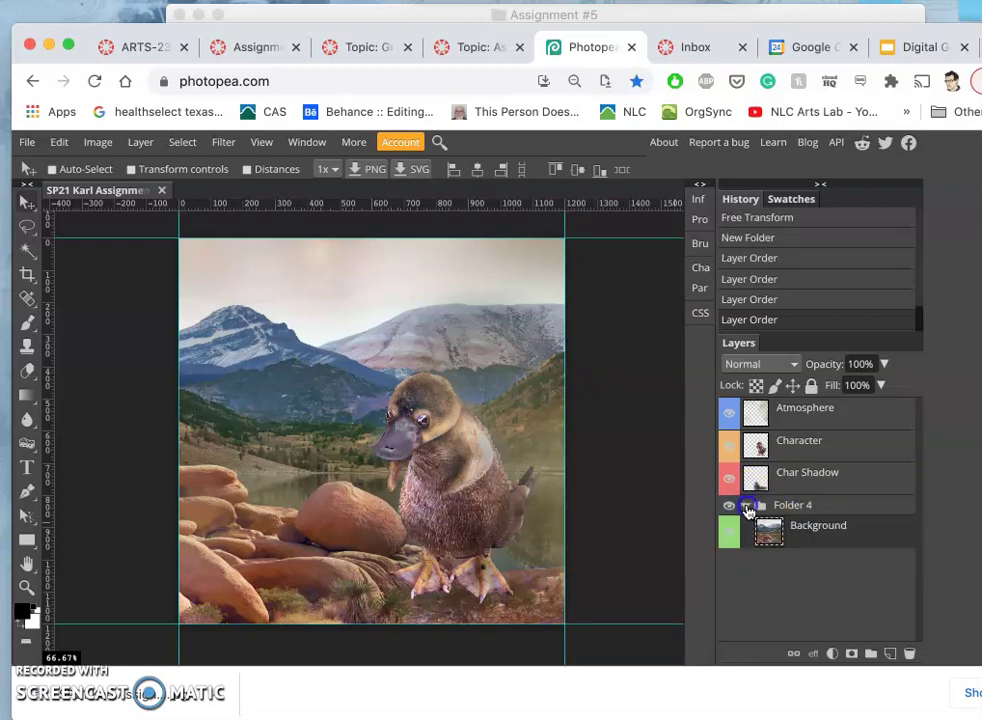
Create Folder 6 and move the Atmosphere layer into it
left_click(837, 487)
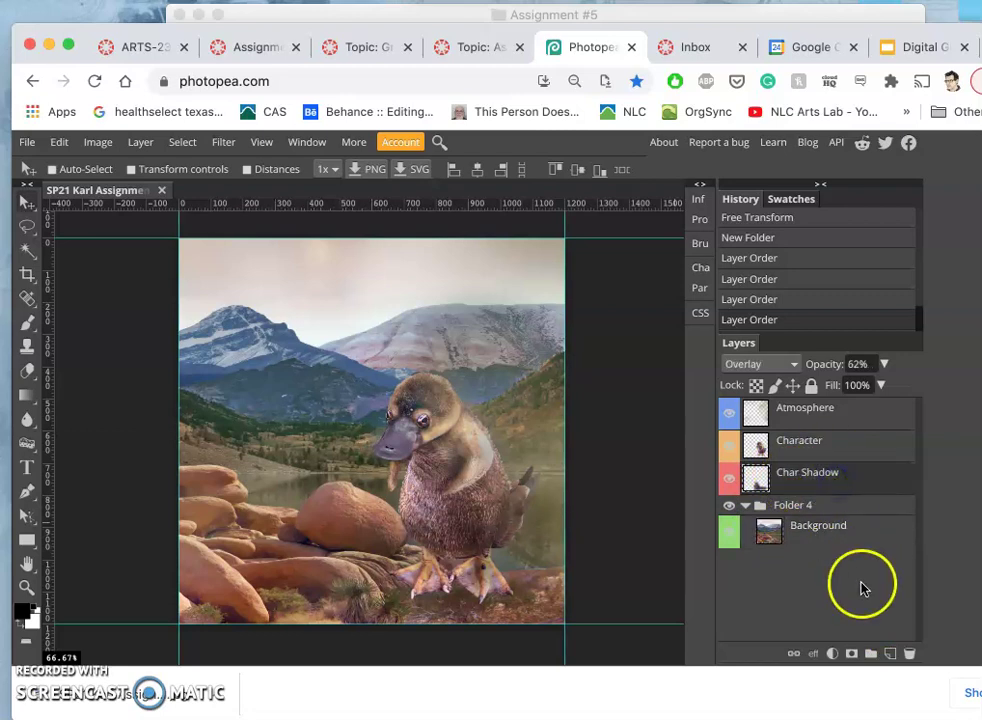
left_click(815, 425)
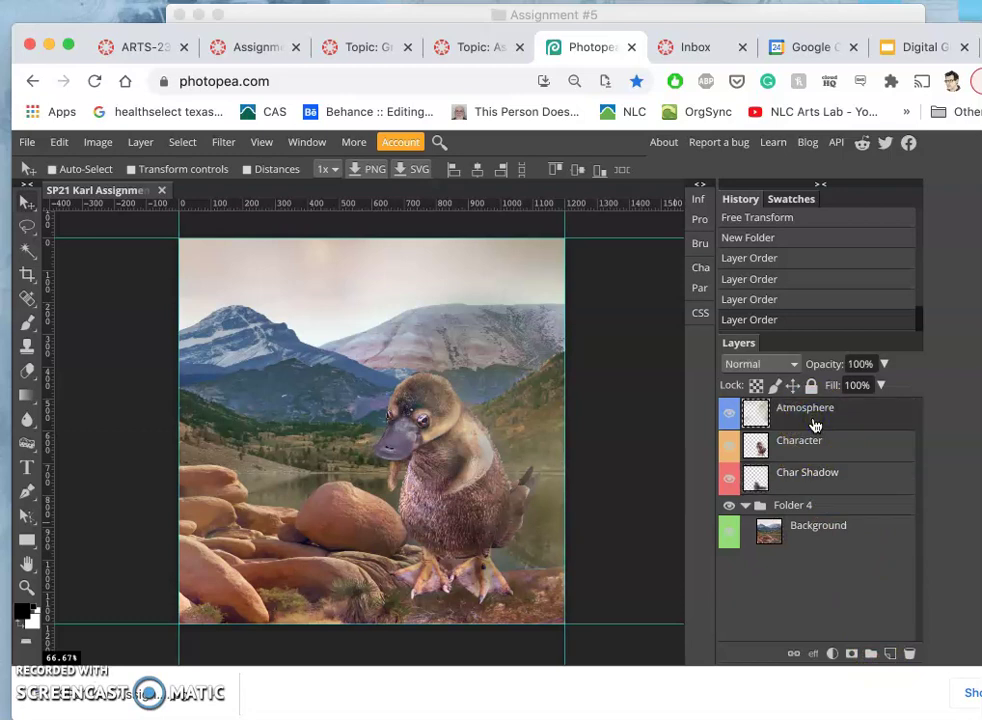
left_click(870, 653)
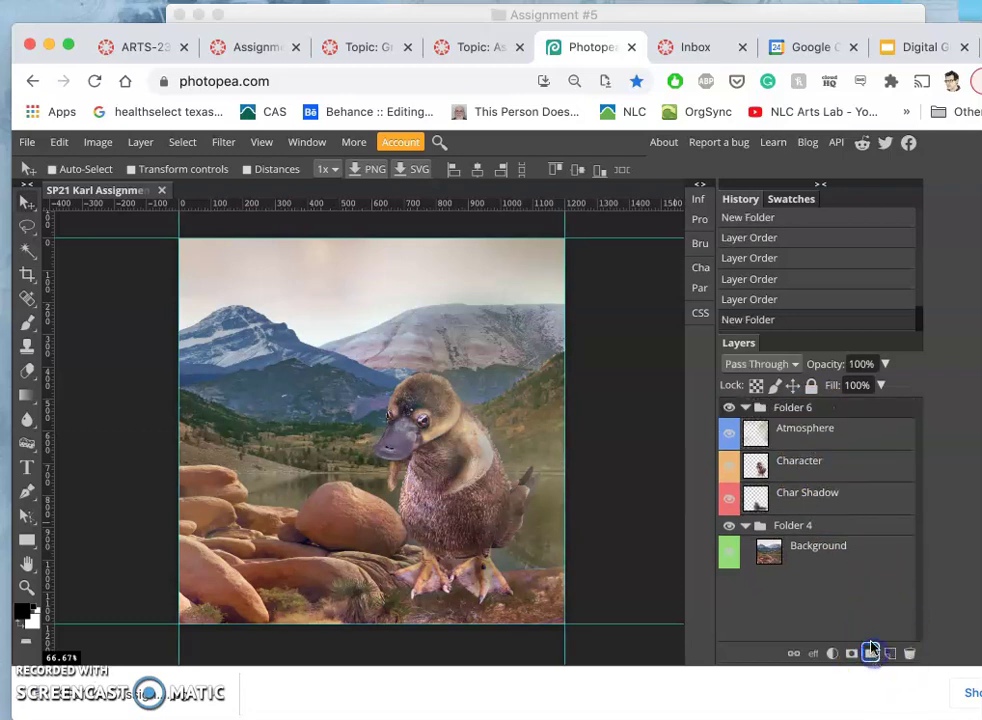
left_click_drag(823, 433, 811, 408)
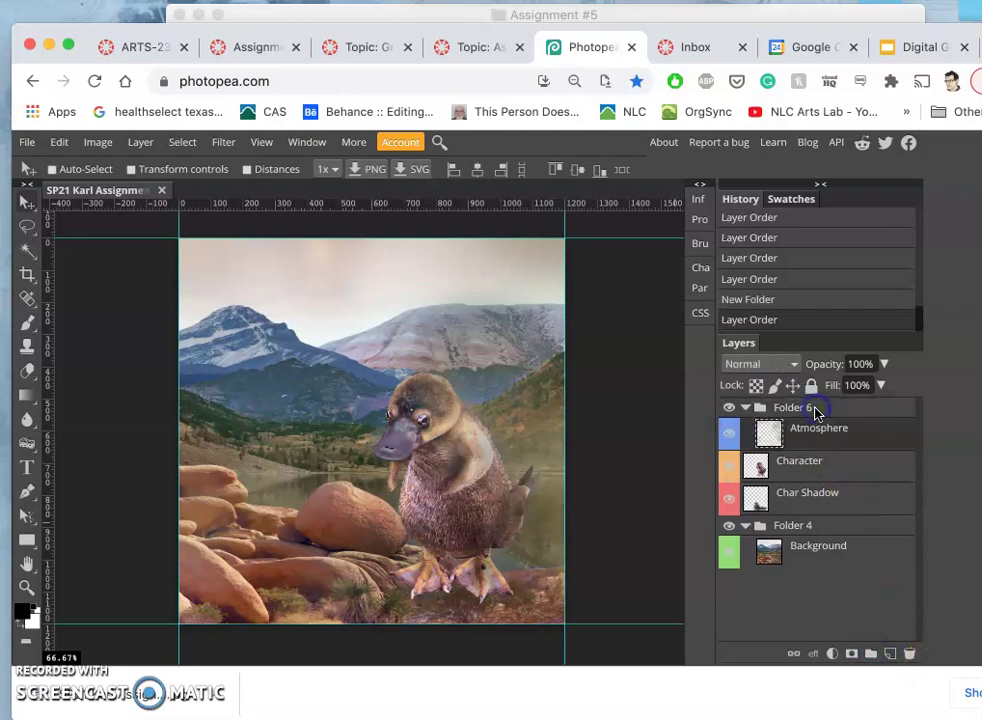
Create Folder 8 for Character and Char Shadow, deleting a stray empty Layer 1
left_click(840, 473)
left_click(838, 467)
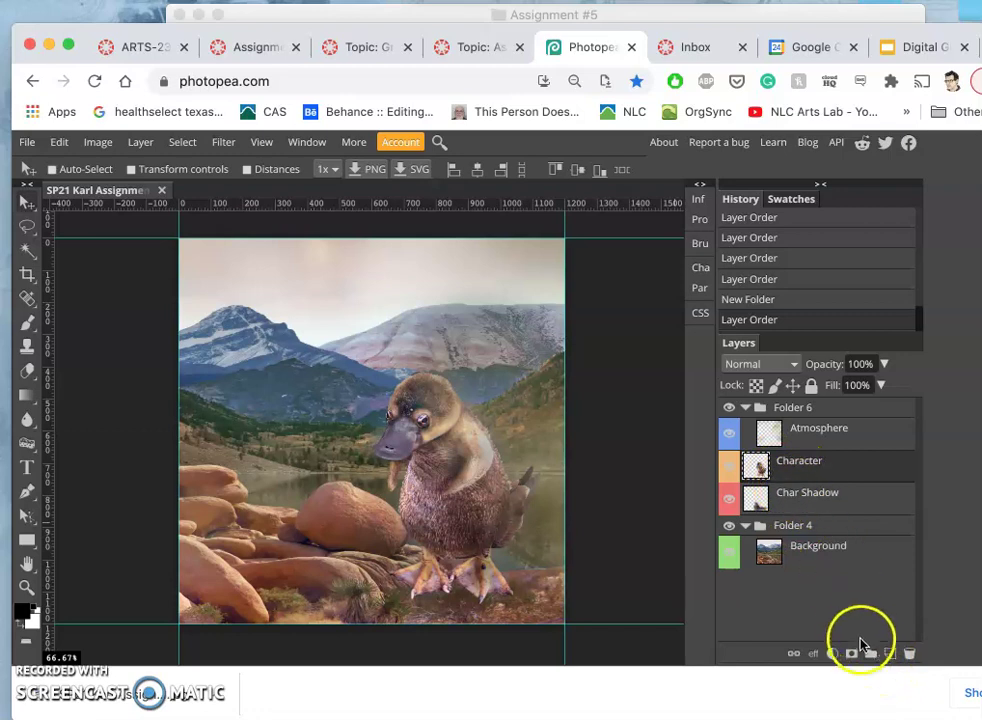
left_click(890, 653)
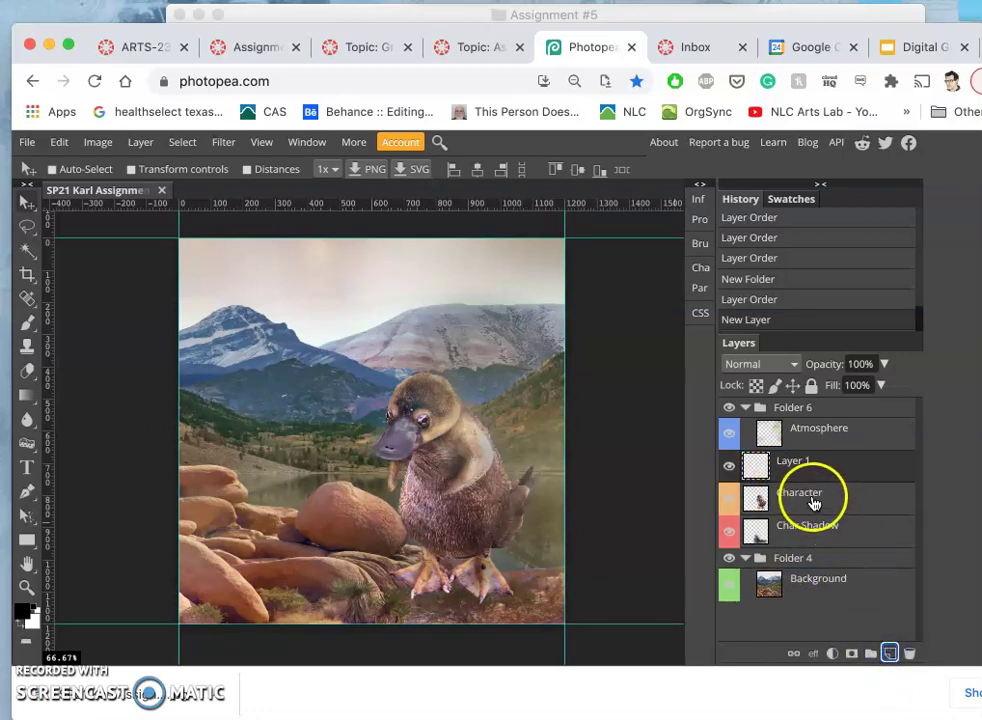
key("Delete")
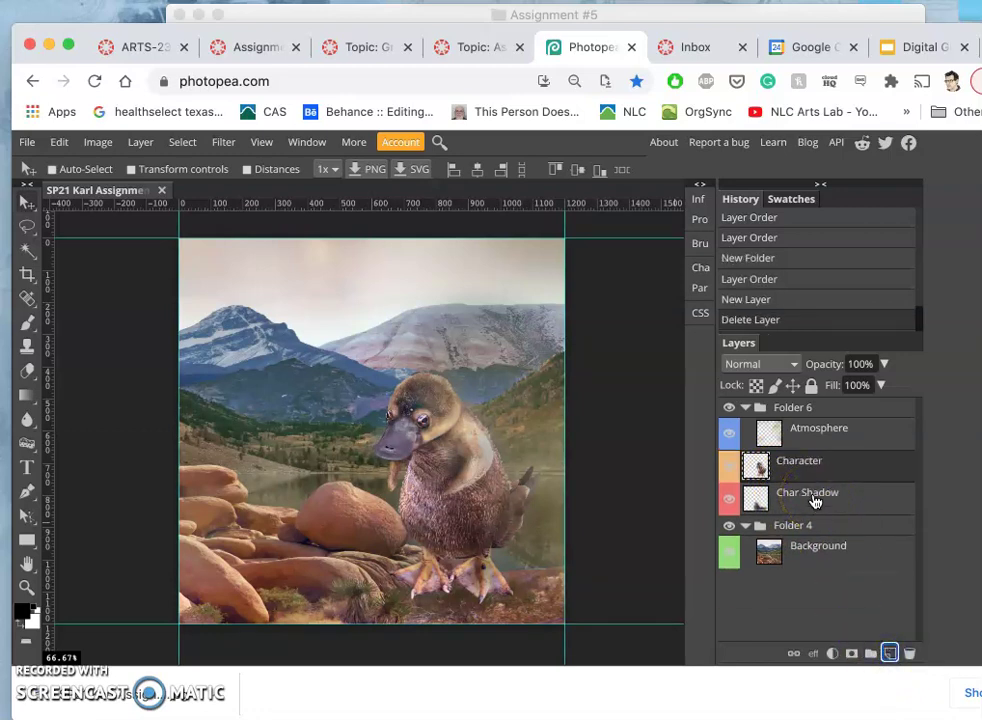
left_click(870, 652)
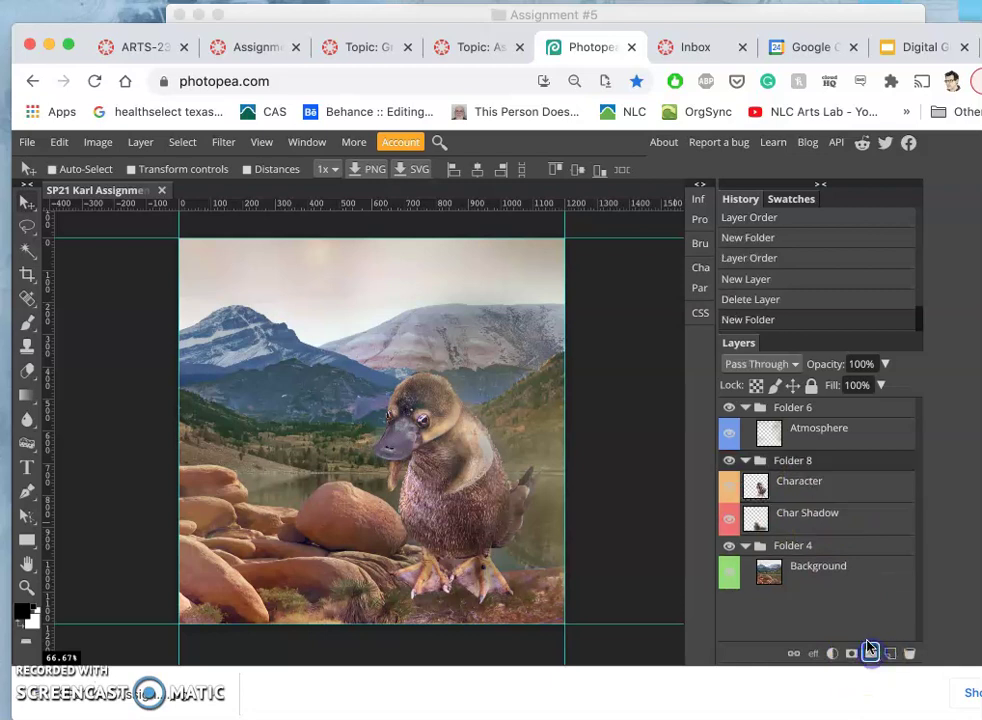
left_click(797, 485)
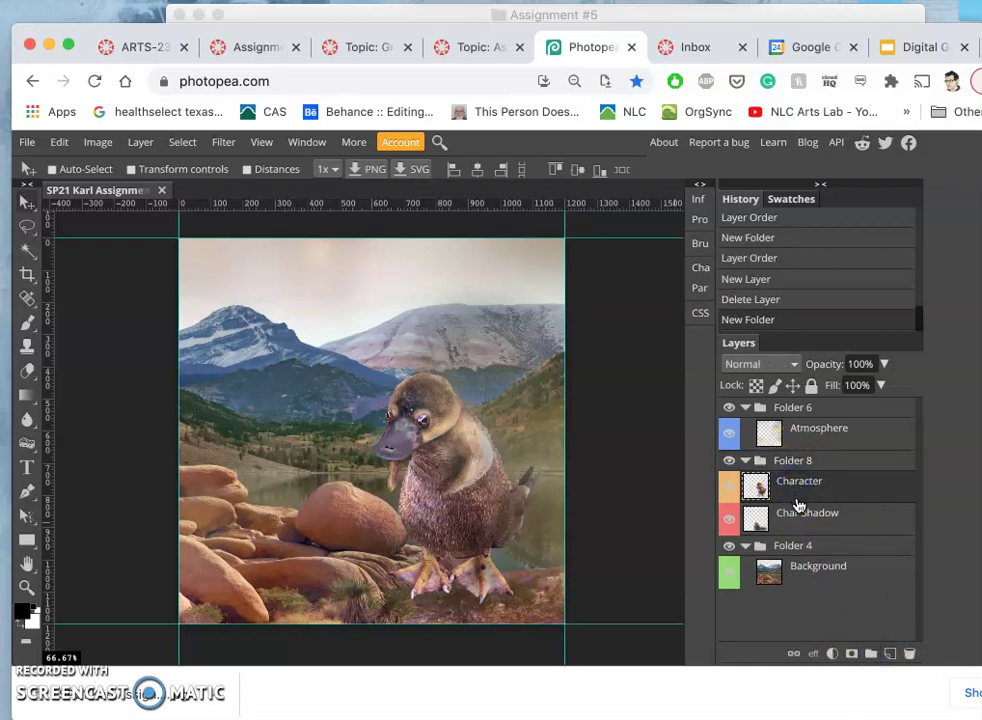
left_click(801, 524)
left_click(838, 495)
left_click_drag(836, 486, 820, 467)
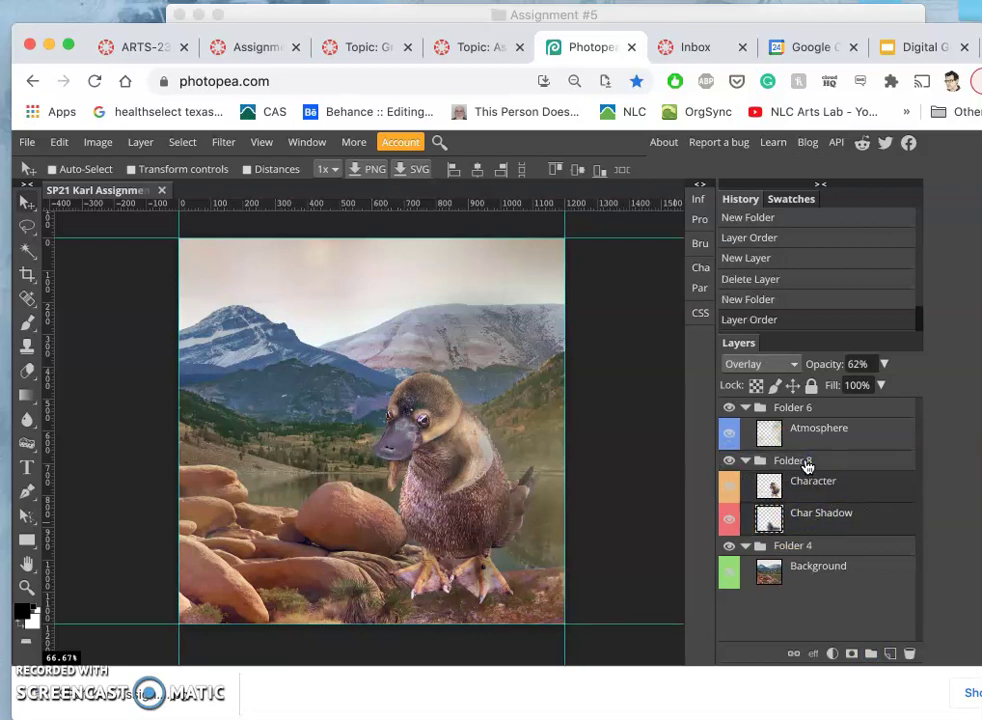
Collapse the three folders and toggle their visibility off and on to check them
left_click(745, 461)
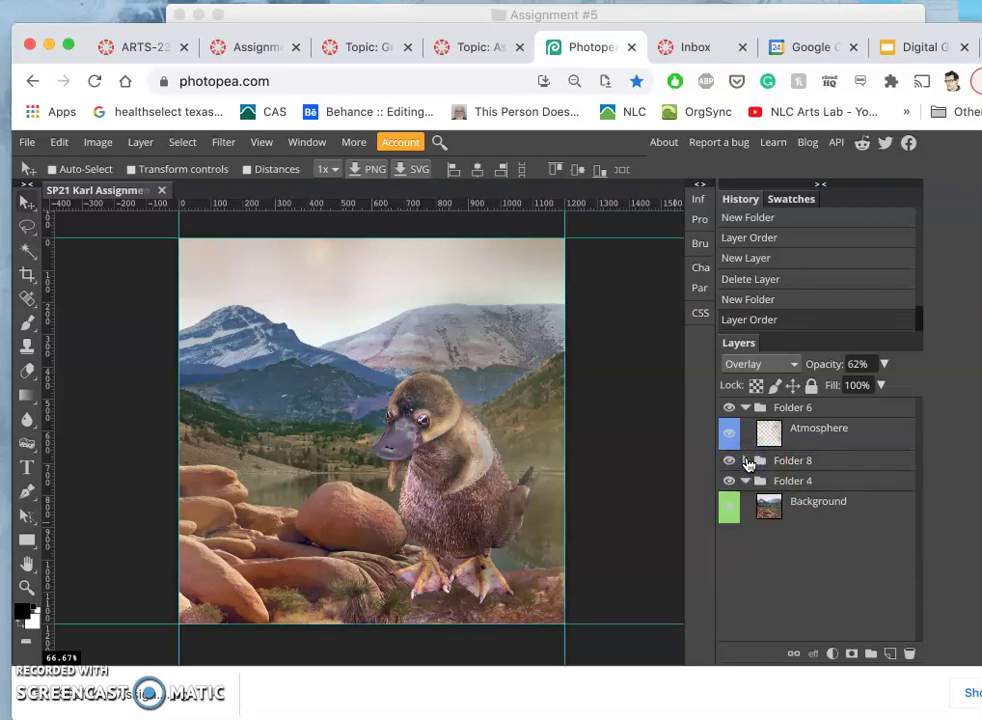
left_click(745, 407)
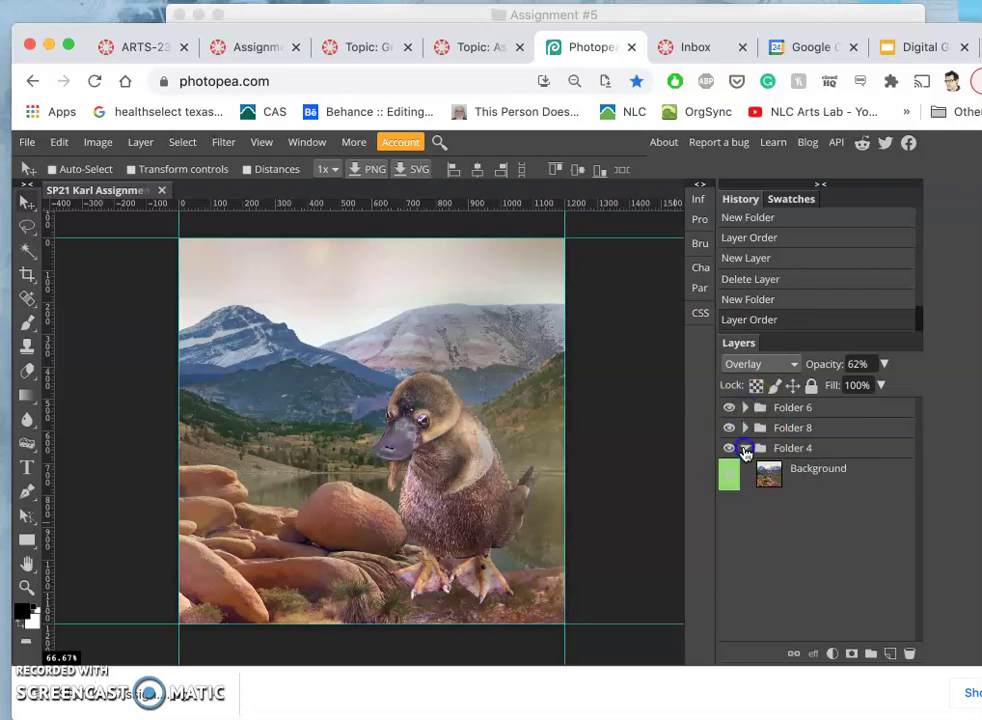
left_click(745, 449)
left_click(729, 448)
left_click(729, 428)
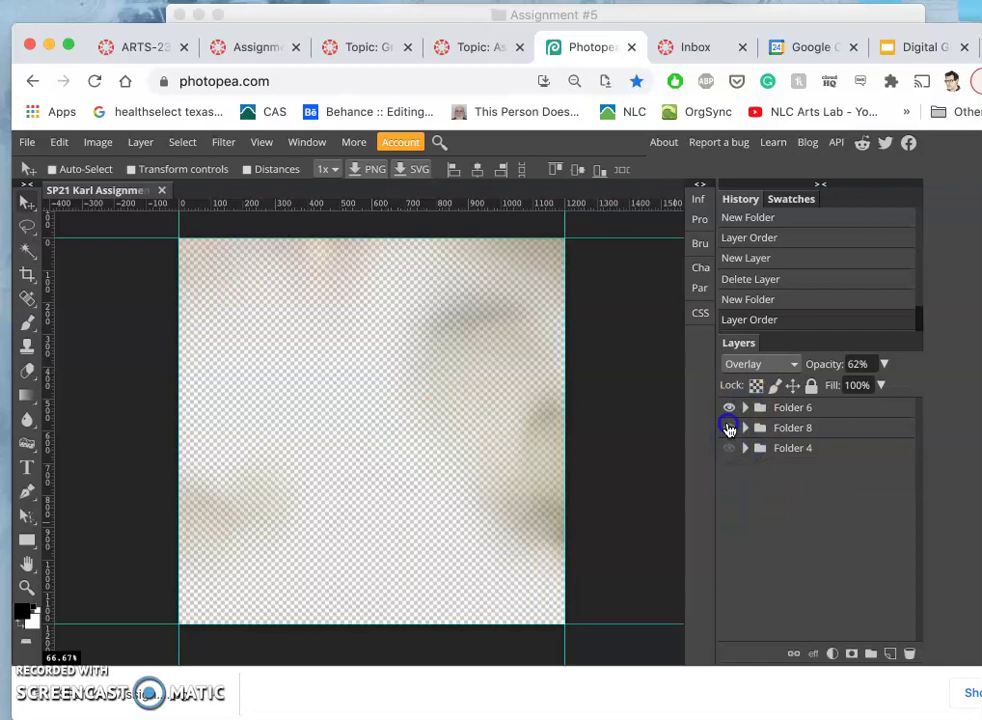
left_click(729, 409)
left_click(728, 407)
left_click(729, 429)
left_click(729, 449)
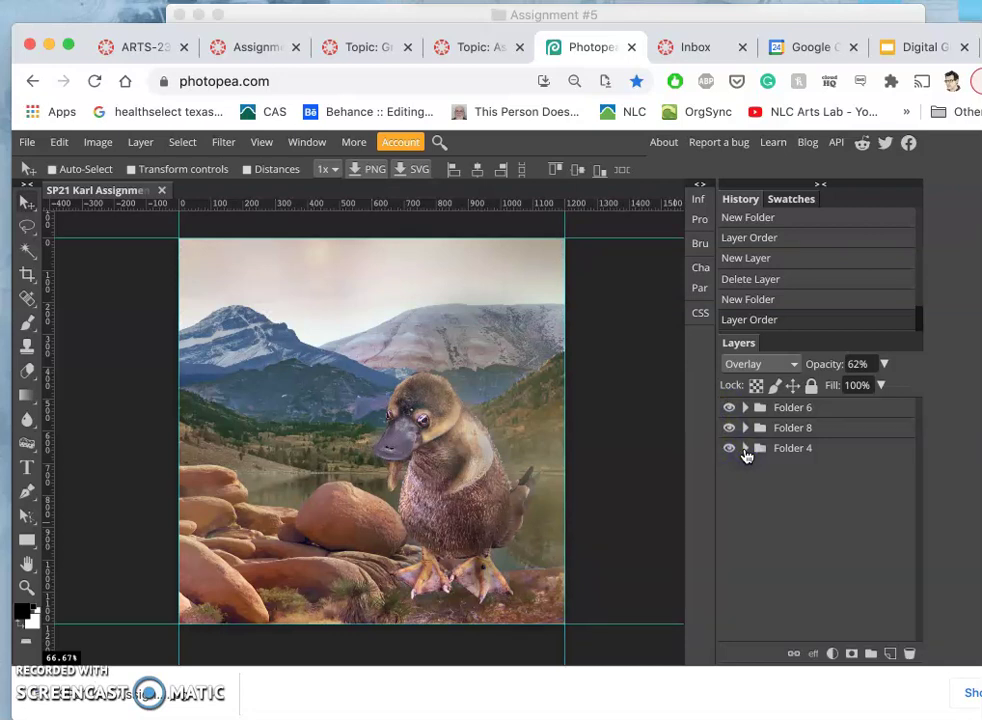
Expand Folders 4, 8 and 6 again and select Folder 4
left_click(744, 451)
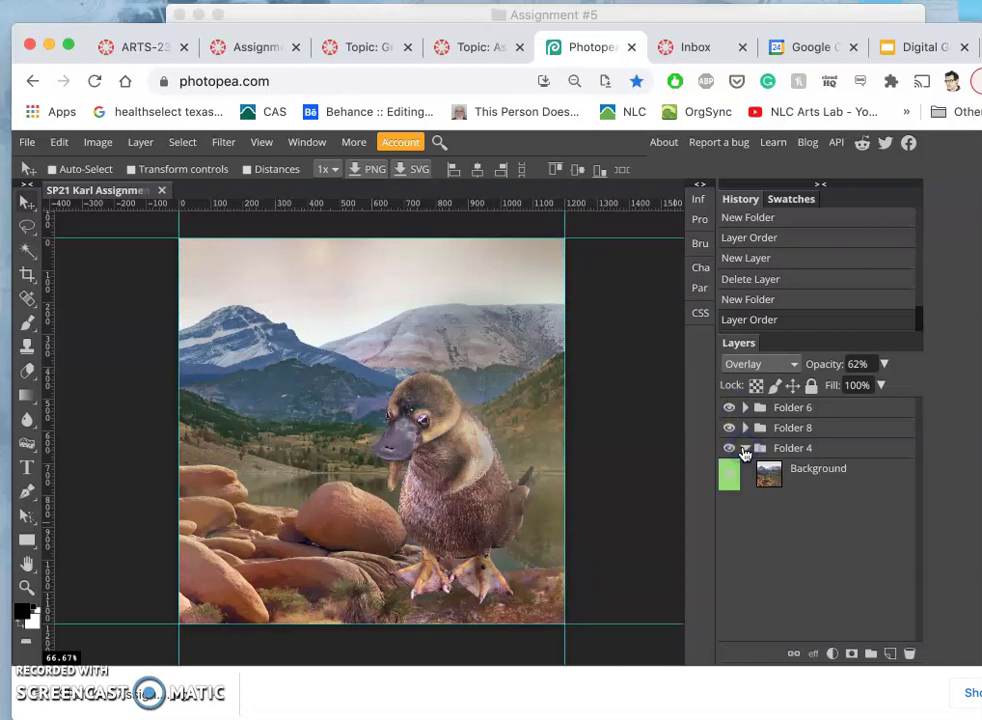
left_click(744, 428)
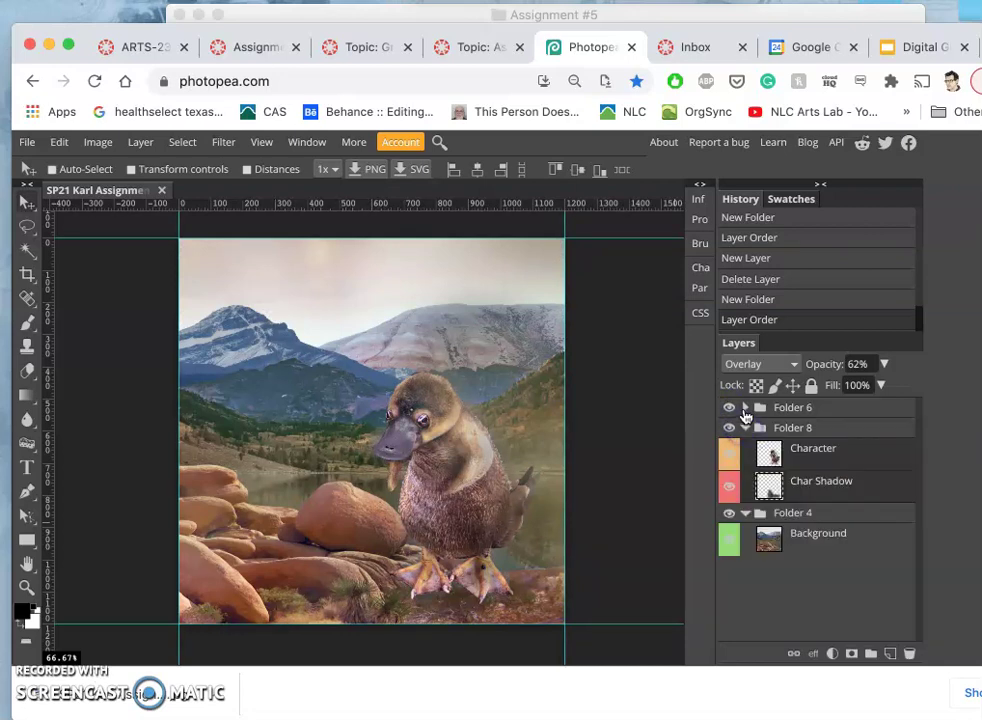
left_click(744, 407)
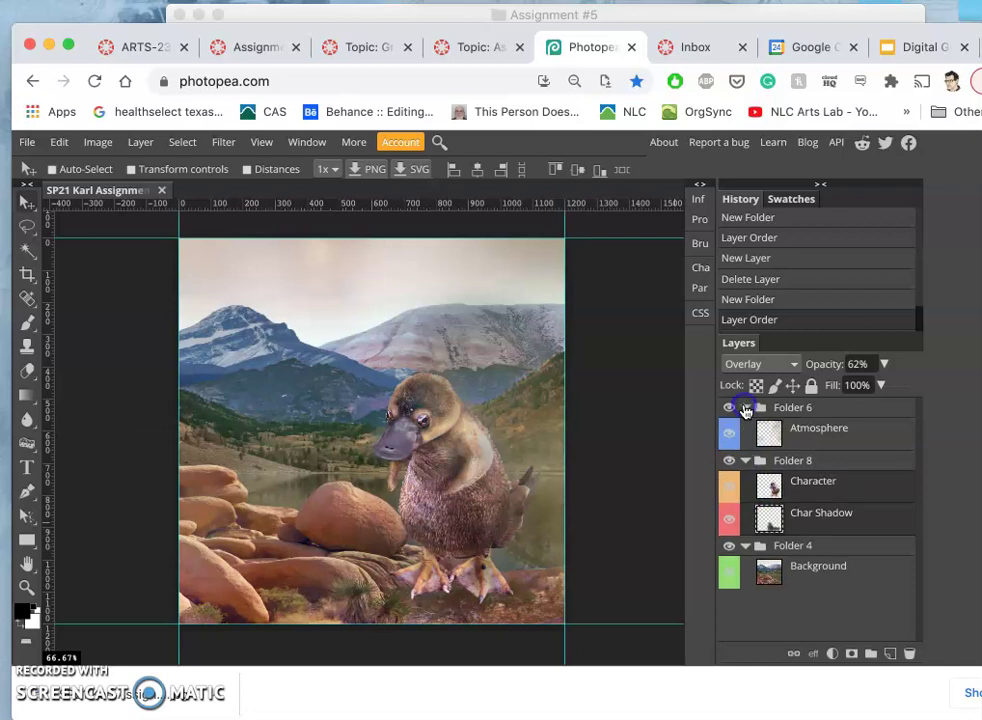
left_click(819, 548)
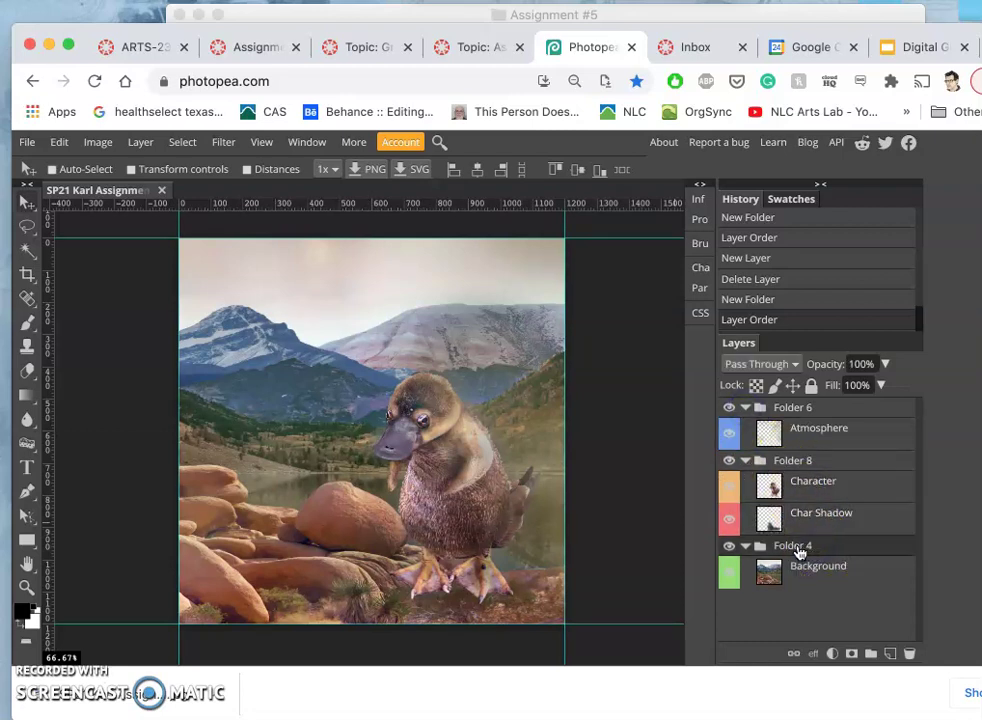
Duplicate the Background layer with Cmd+J to create Background copy
left_click(778, 574)
double_click(819, 568)
left_click(801, 585)
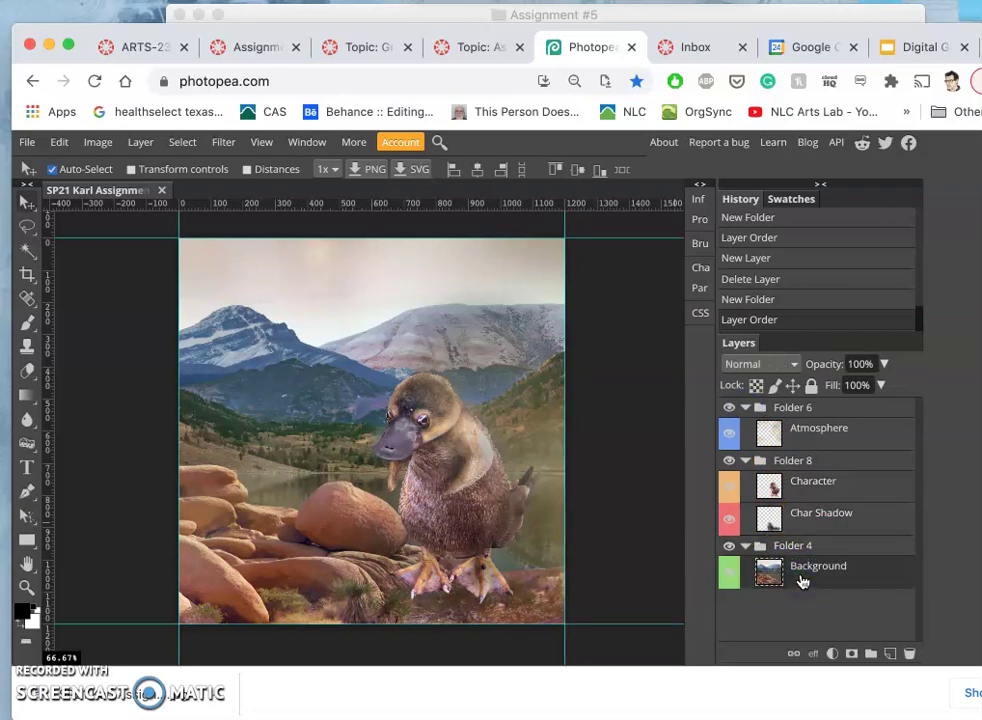
key("super+j")
left_click(803, 578)
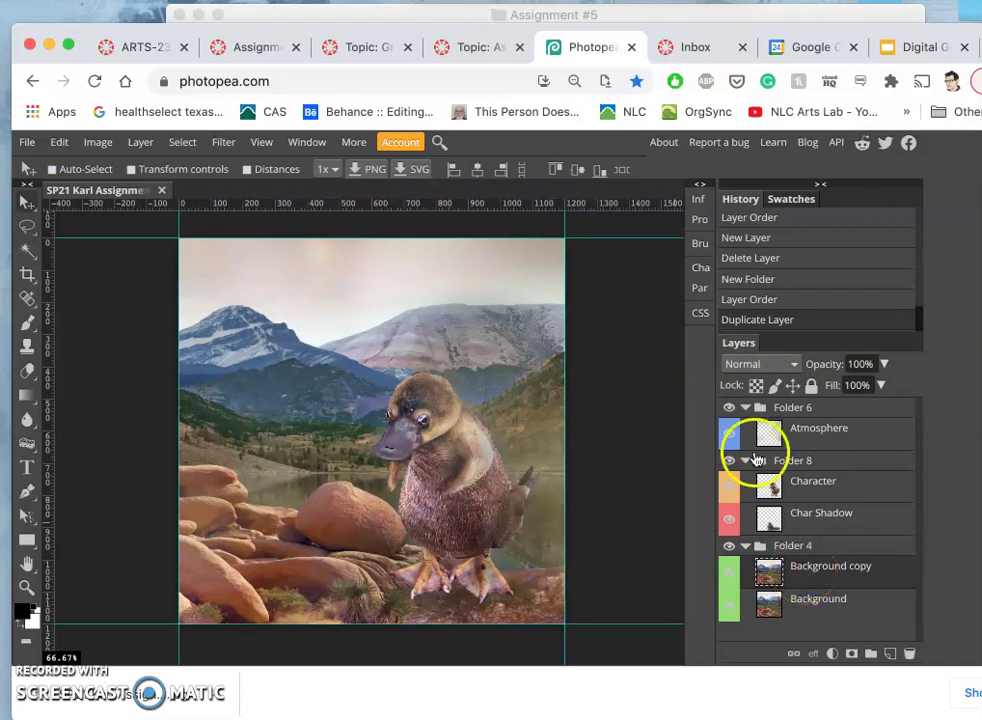
Open the storyboard screenshot for reference, then return to Photopea
left_click(651, 20)
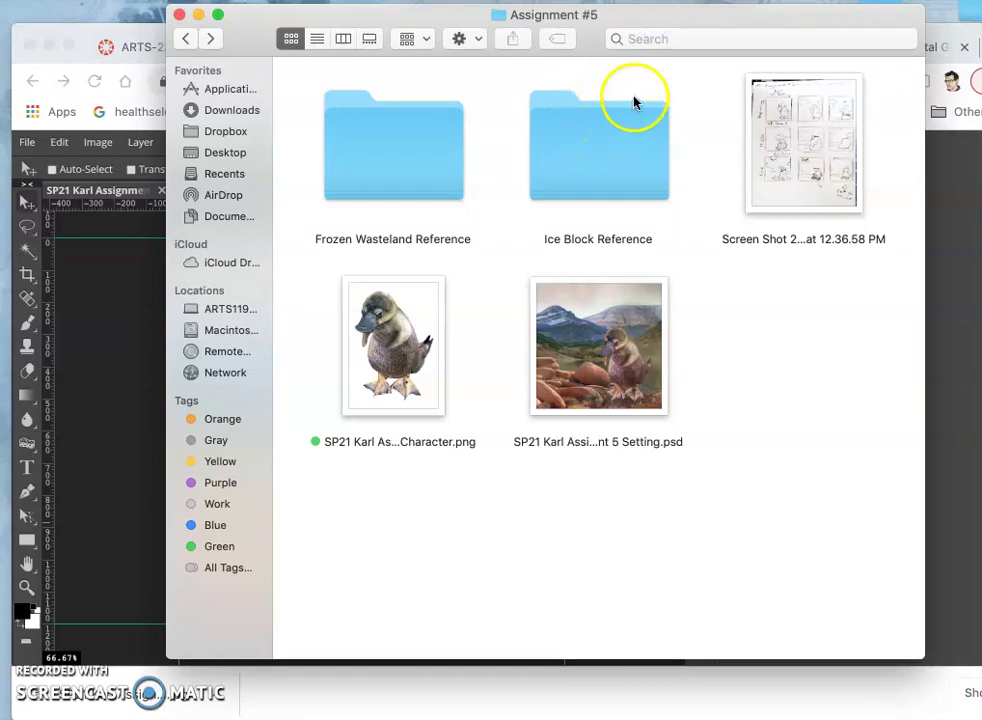
double_click(805, 172)
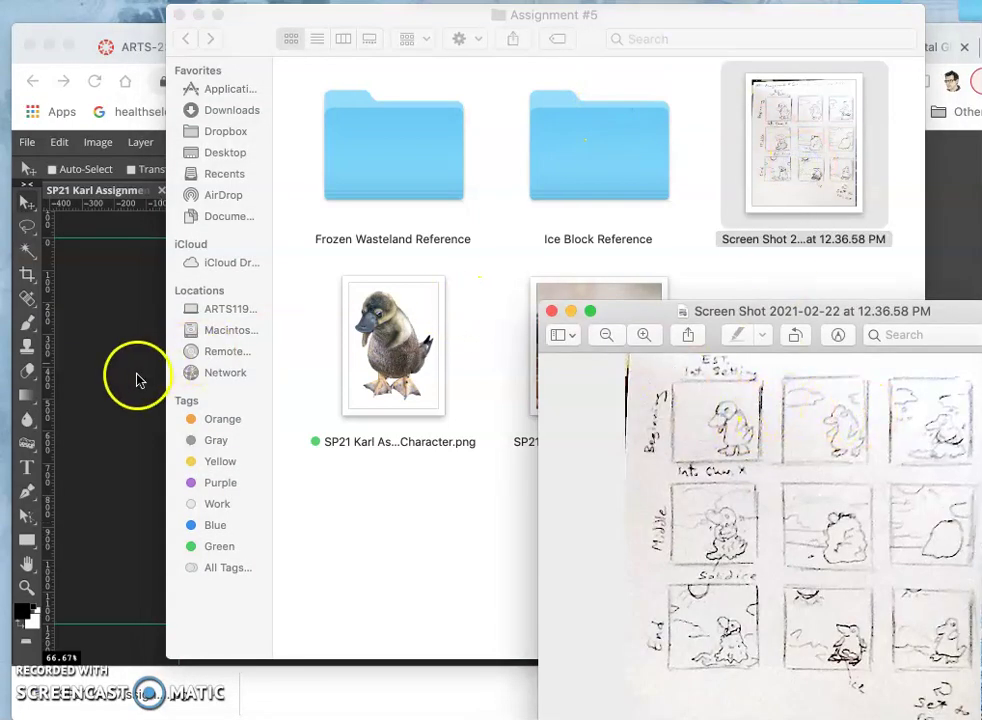
left_click(122, 285)
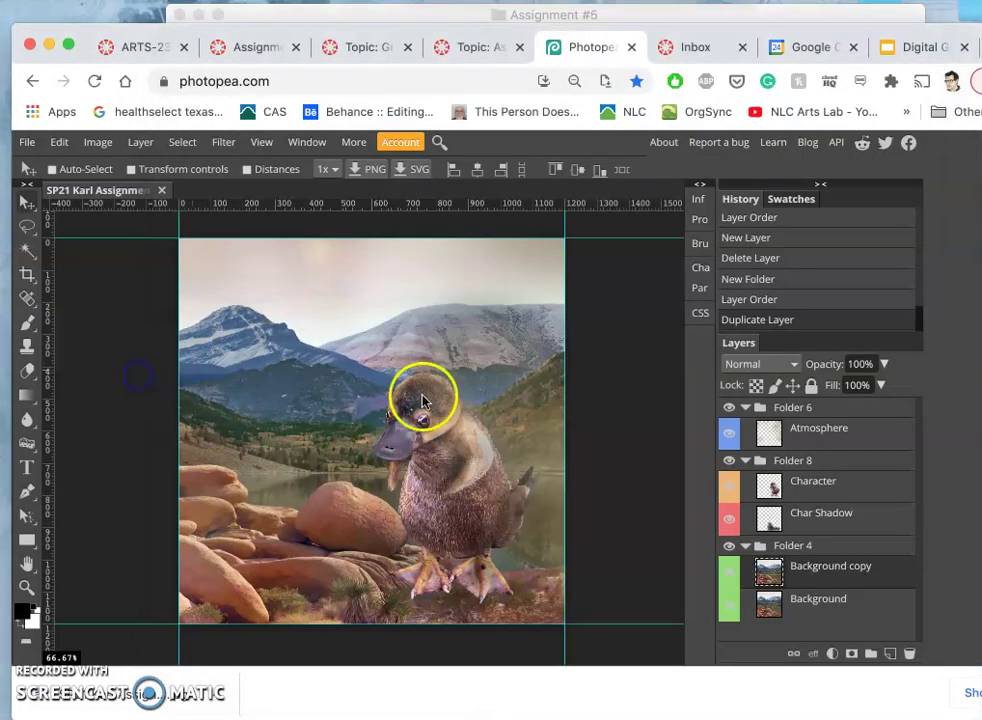
Apply Color Balance with Midtones Blue +30 to Background copy, then hide it to compare
left_click(800, 578)
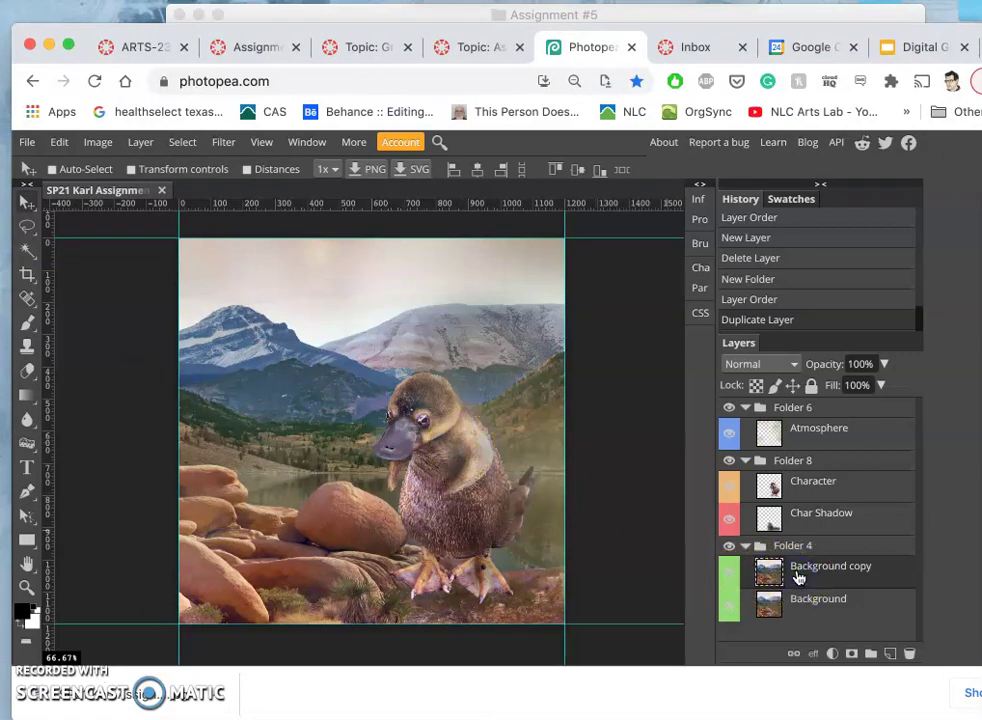
left_click(98, 142)
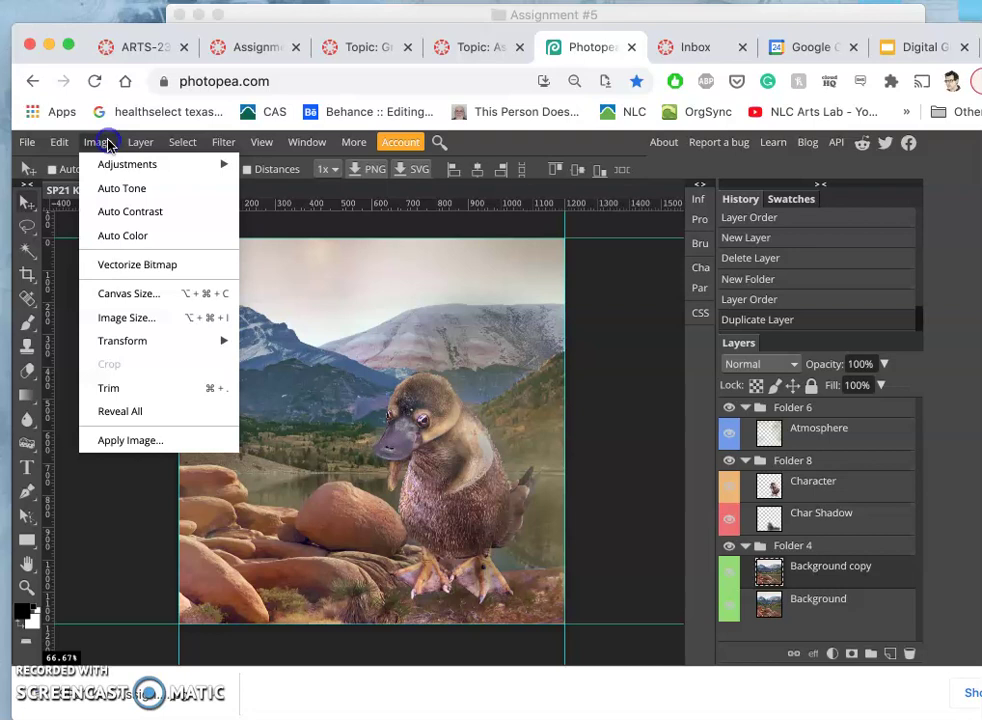
left_click(226, 164)
left_click(298, 310)
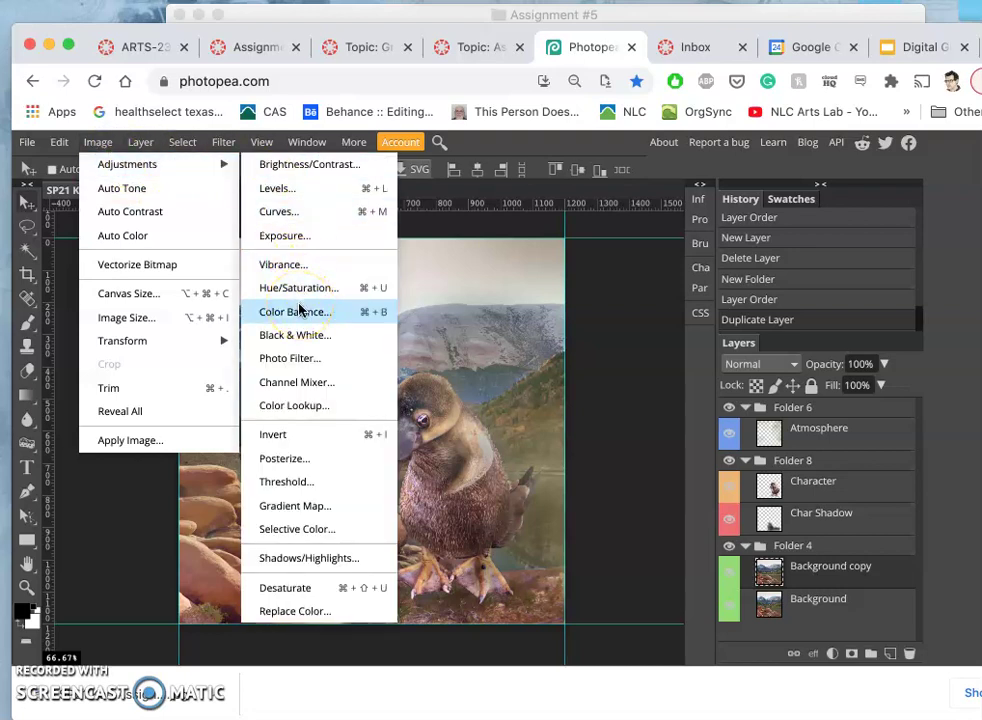
left_click(528, 315)
left_click(585, 360)
left_click_drag(567, 366, 581, 367)
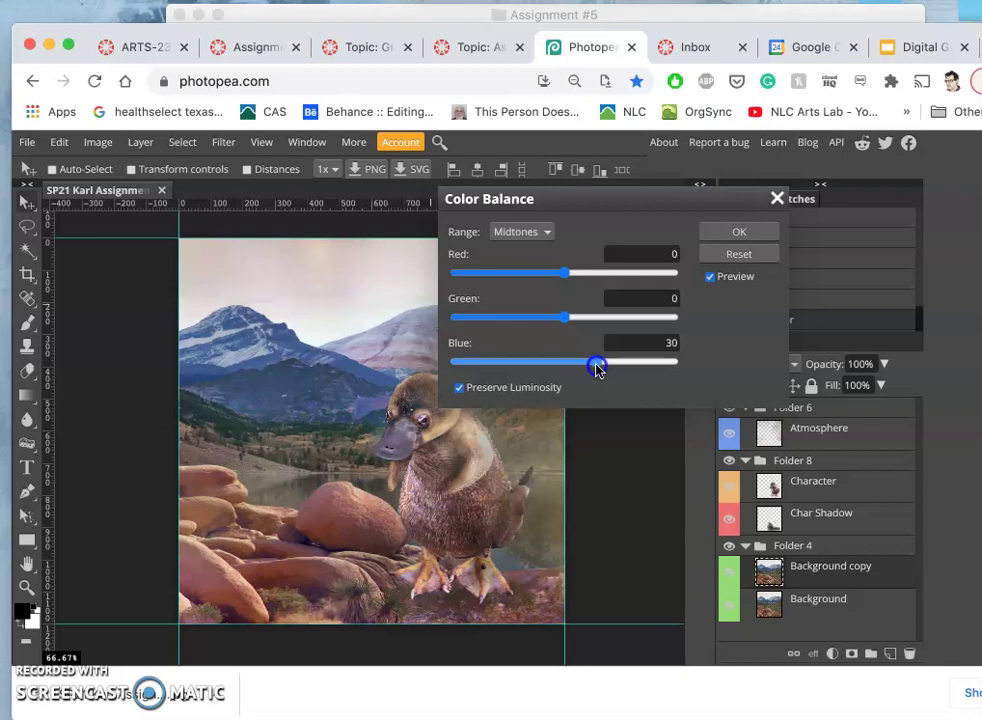
left_click(735, 231)
left_click(730, 575)
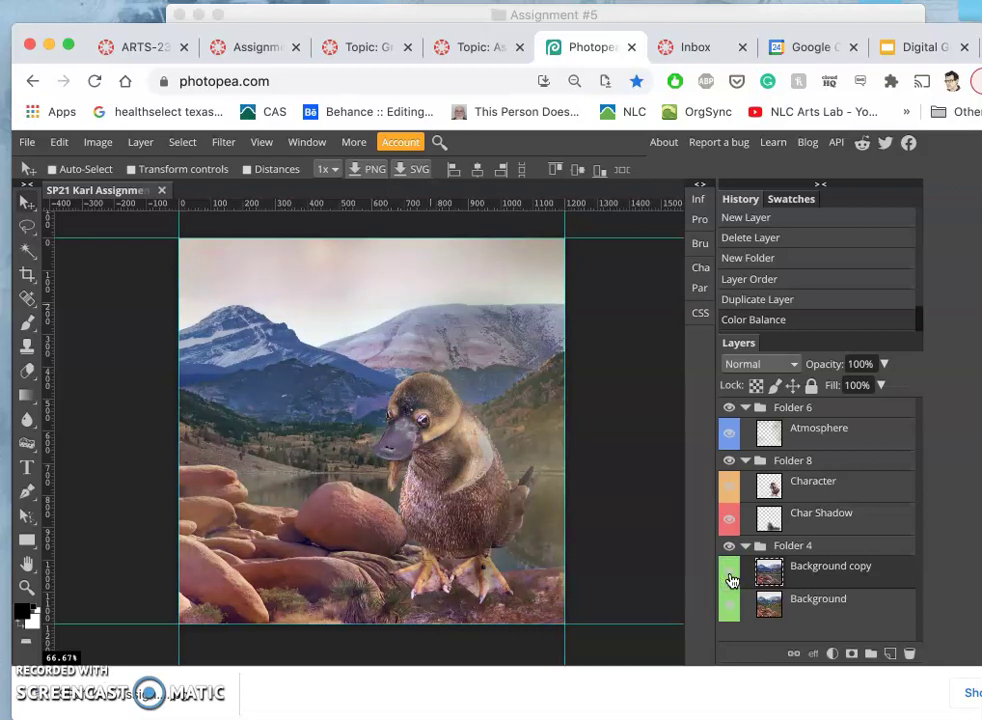
left_click(731, 577)
left_click_drag(731, 580, 393, 302)
left_click(27, 226)
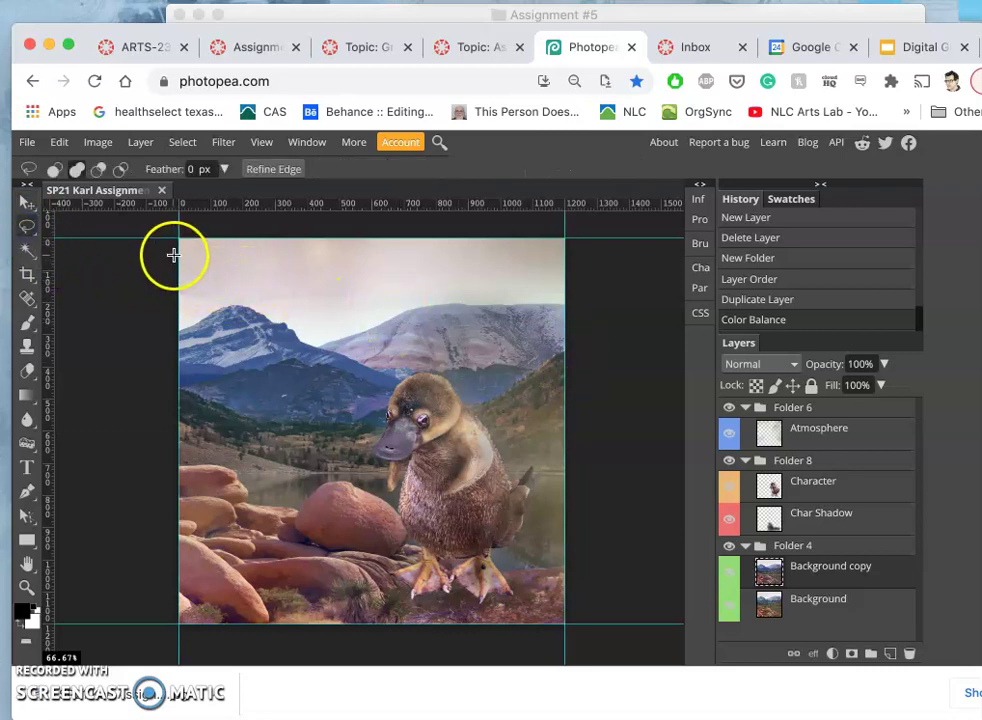
mouse_move(173, 255)
left_mouse_down()
mouse_move(279, 254)
mouse_move(333, 269)
left_mouse_up()
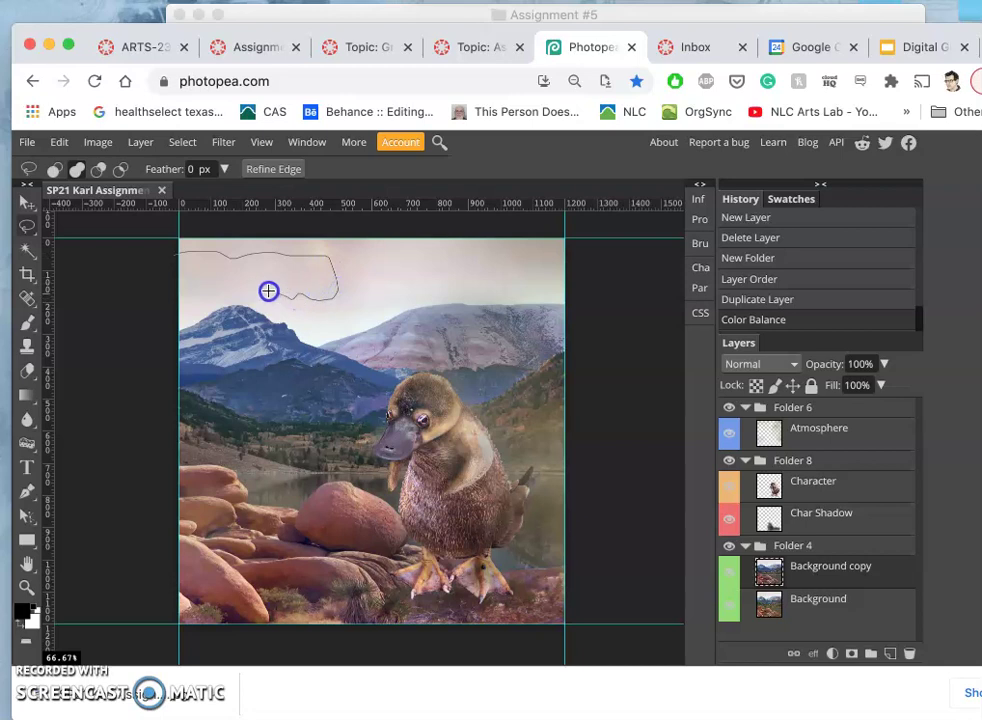
left_click_drag(170, 278, 172, 277)
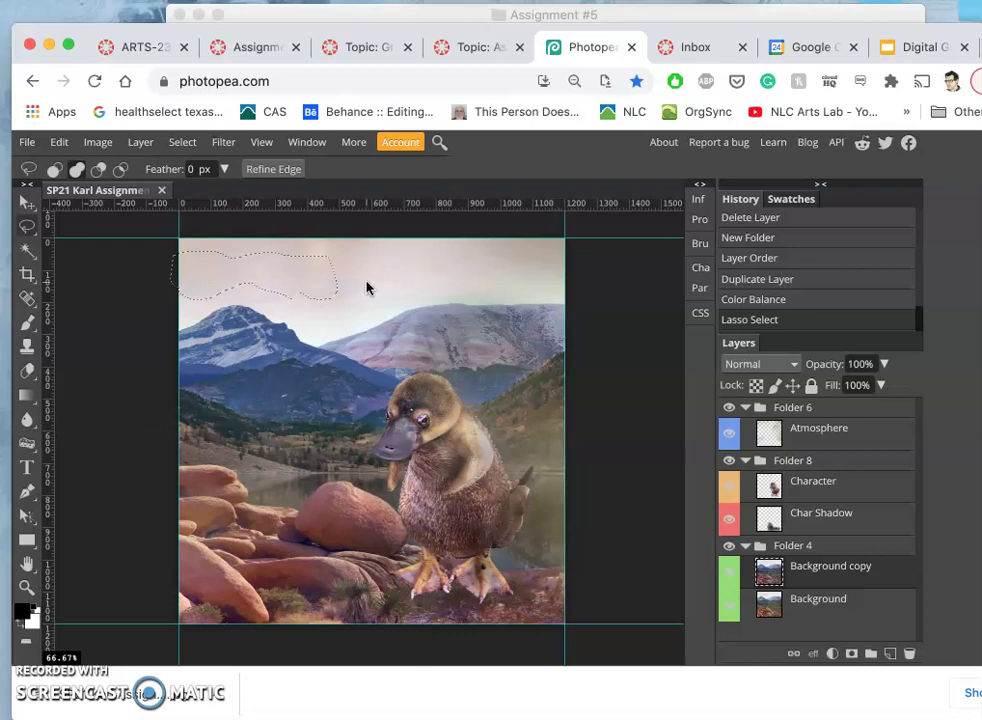
key("super+j")
key("super+j")
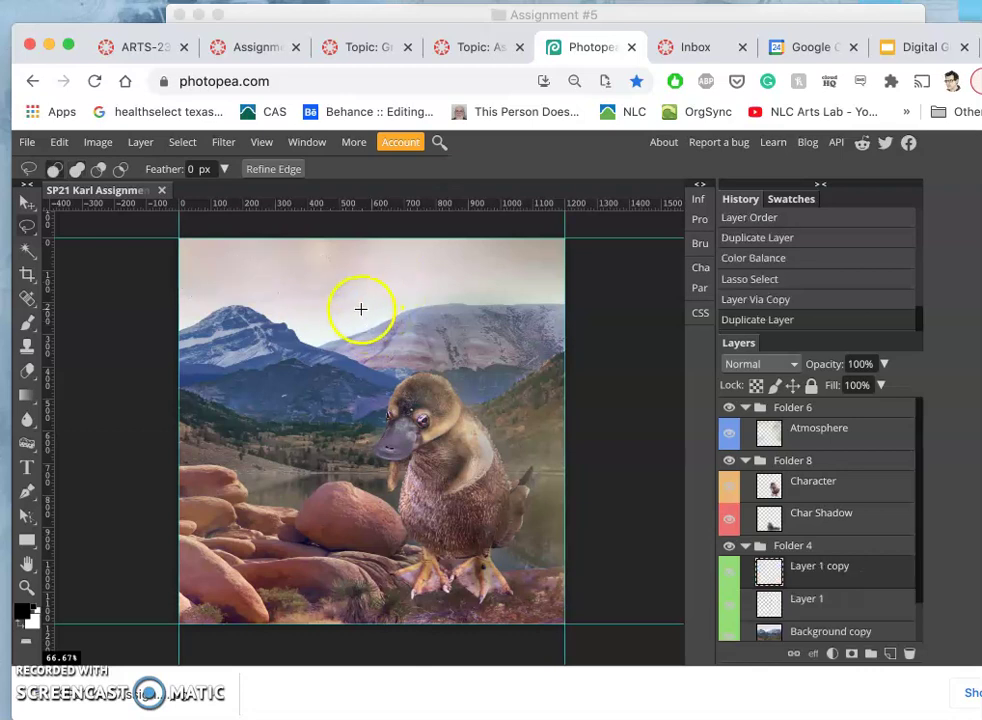
key("BackSpace")
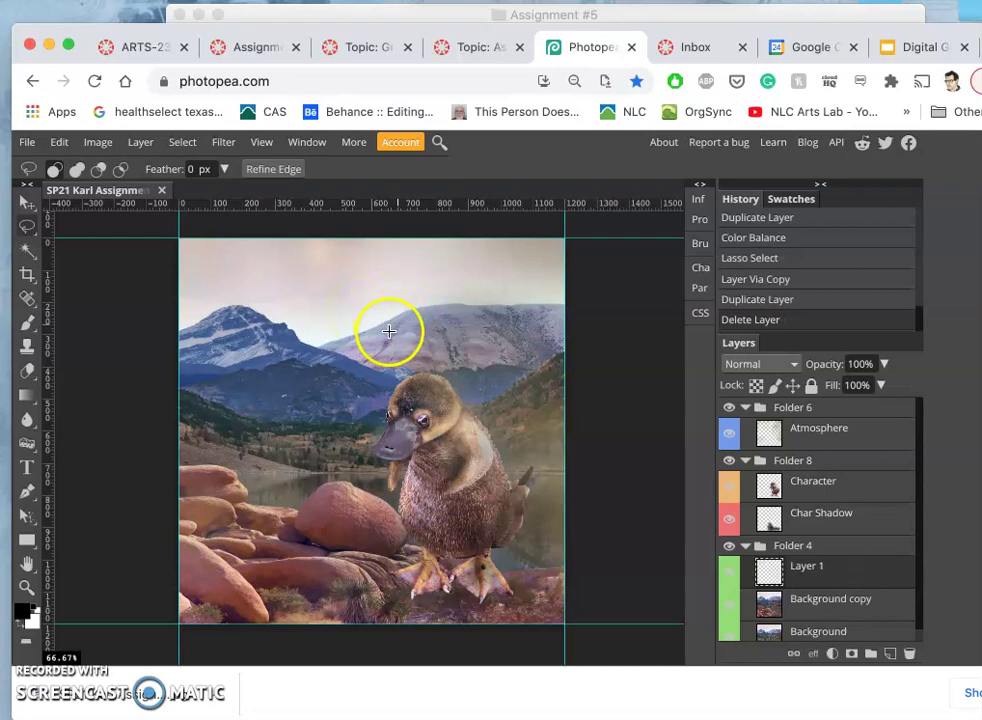
key("BackSpace")
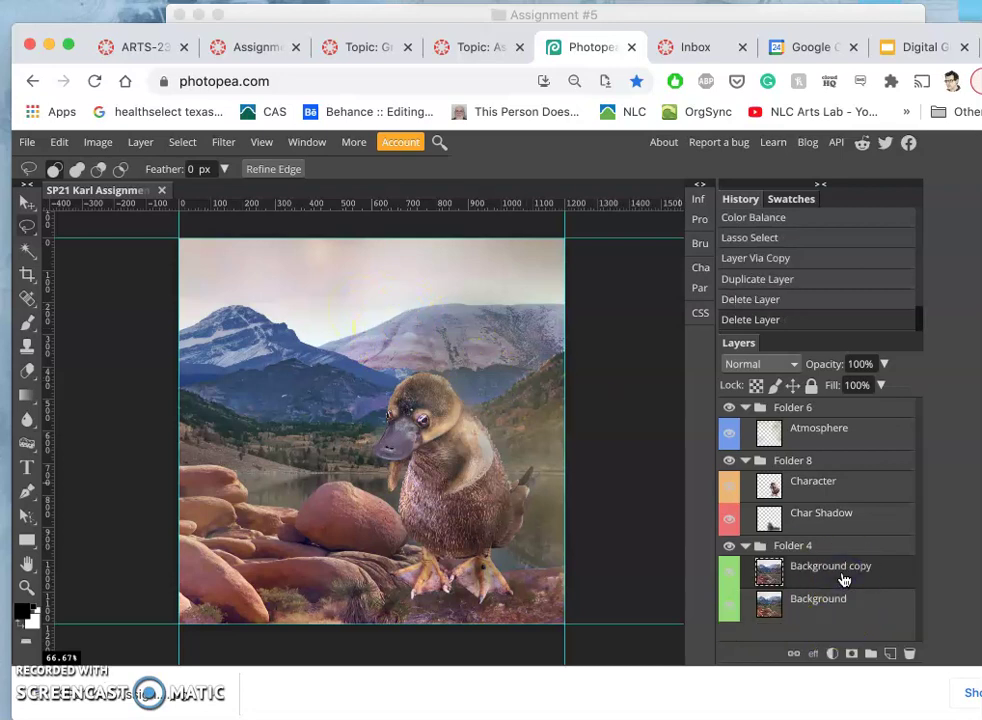
Close the Google Calendar tab after briefly opening the Google apps grid, returning to Photopea
left_click(820, 44)
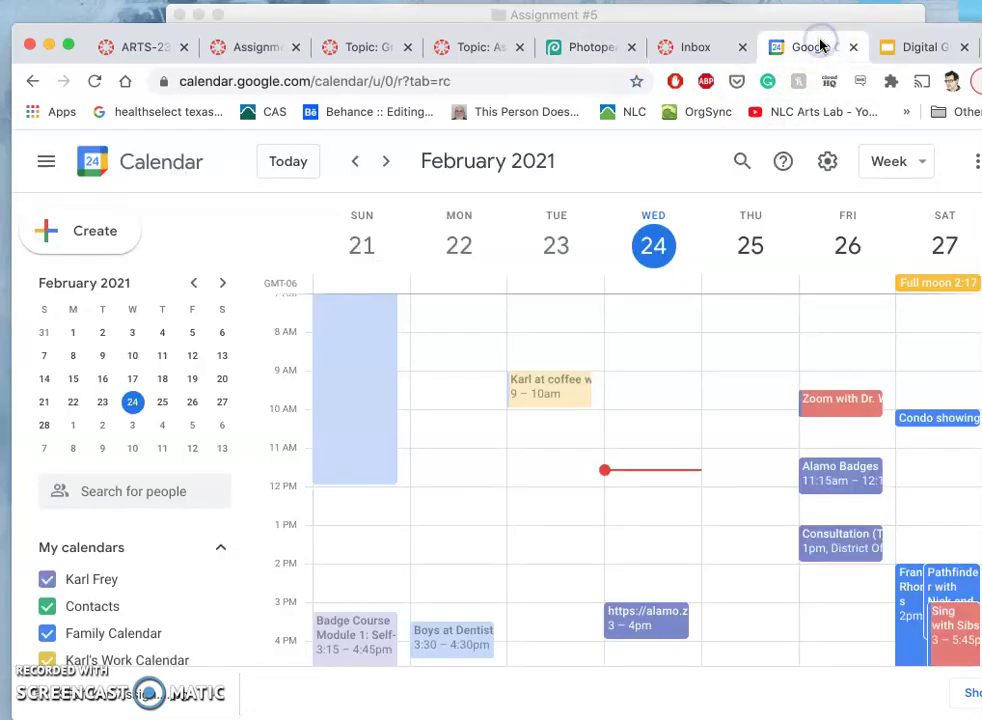
left_click(973, 166)
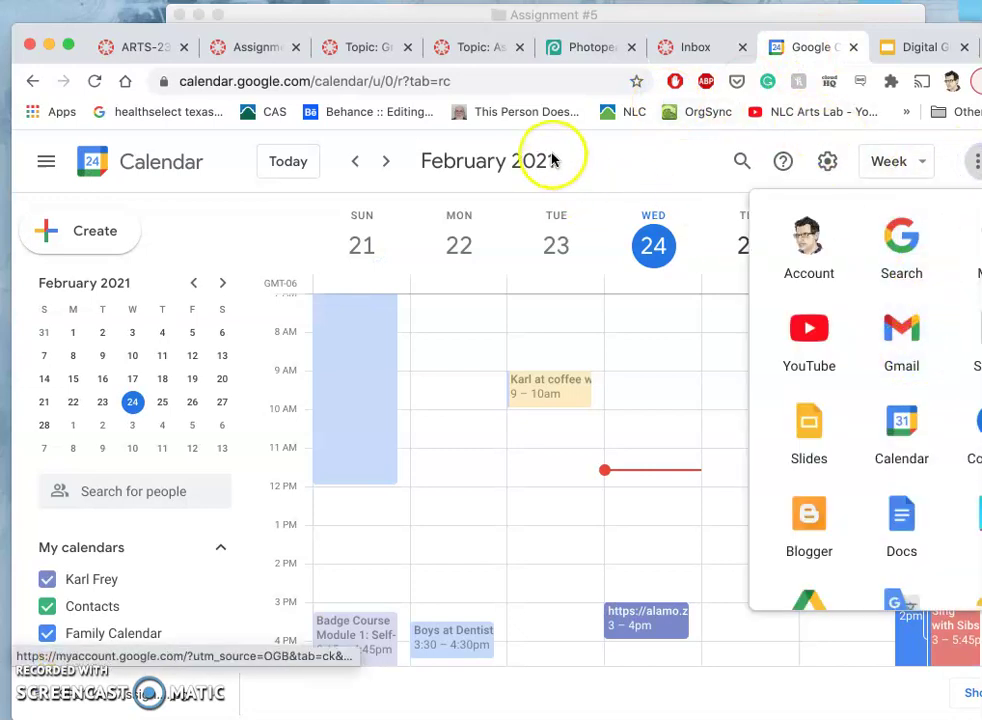
left_click(600, 155)
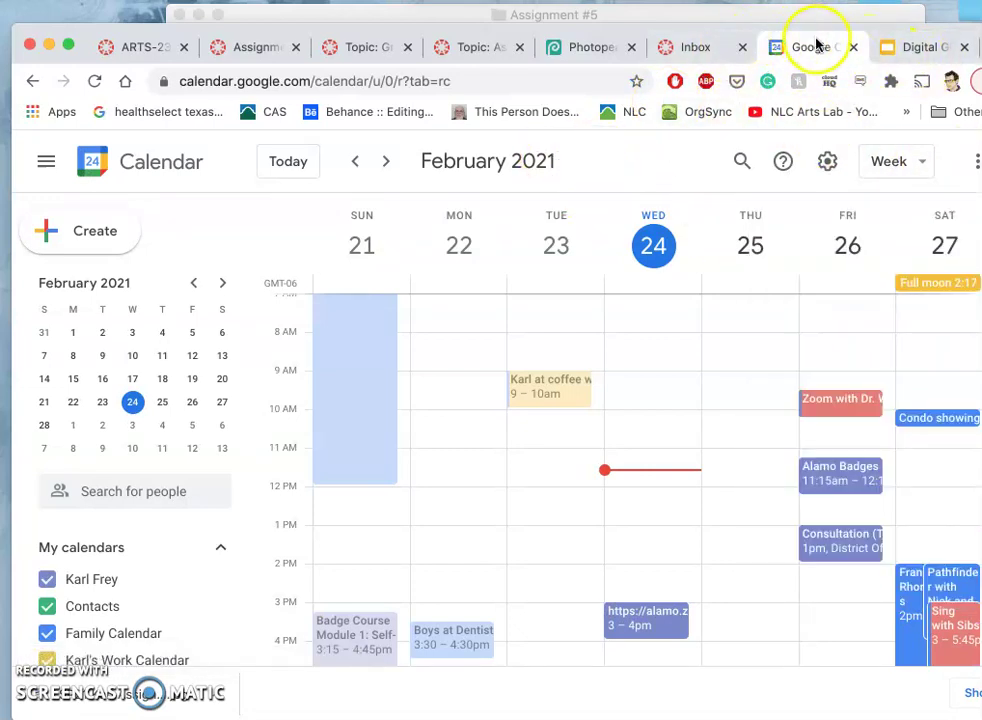
left_click(506, 79)
type("googl")
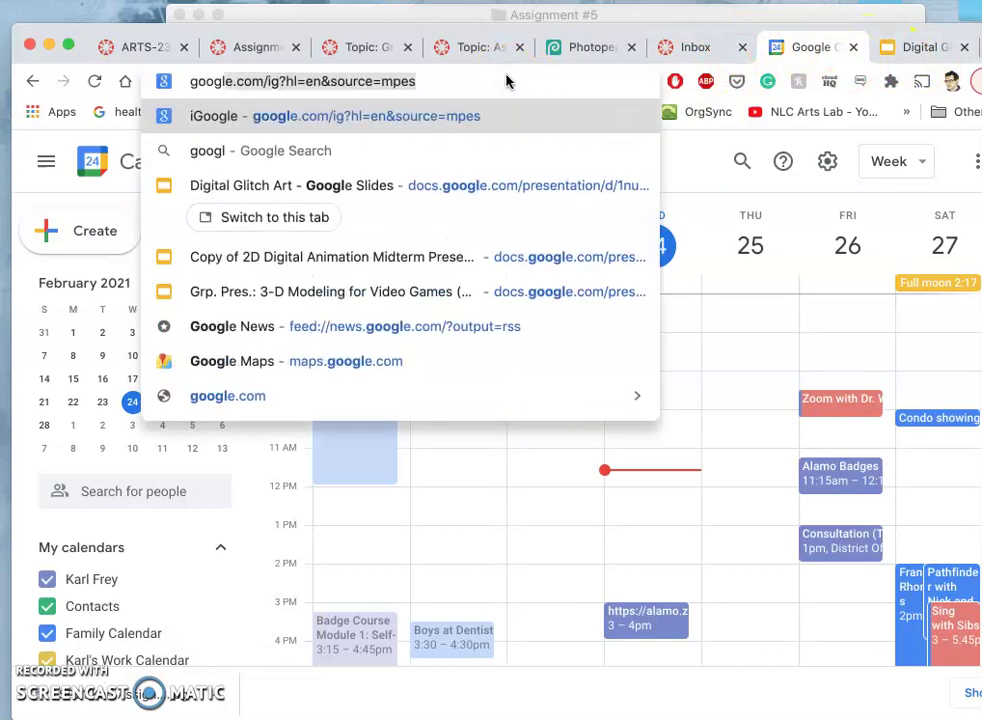
type("e i")
key("super+w")
left_click(664, 44)
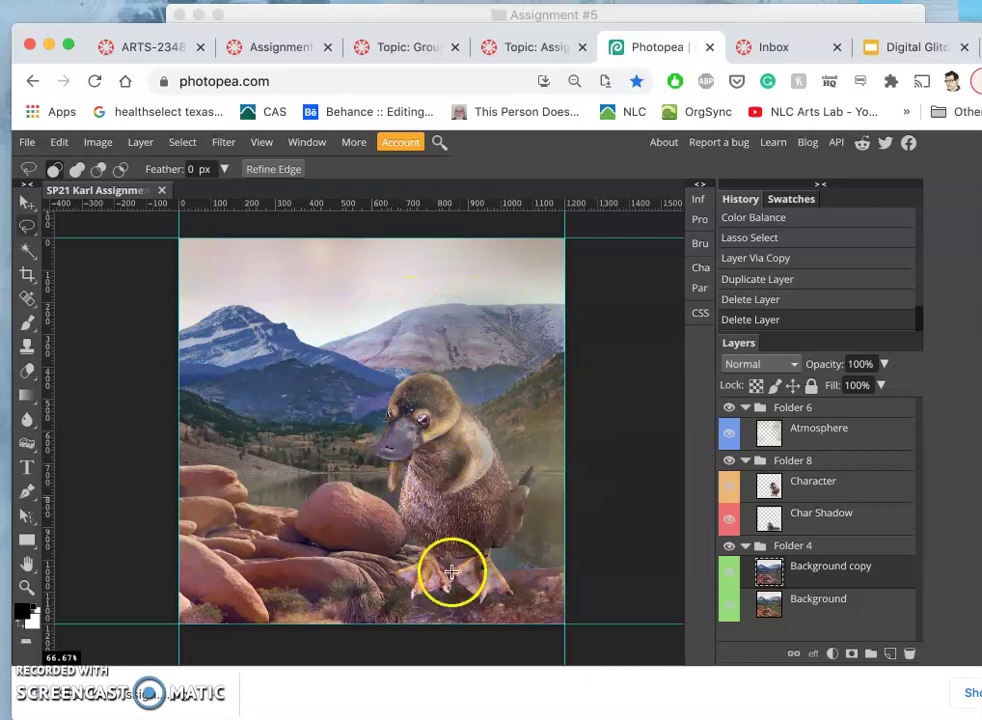
Drag clouds-4157263.jpg from Finder's Frozen Wasteland Reference folder into the Photopea document
left_click(763, 17)
double_click(432, 147)
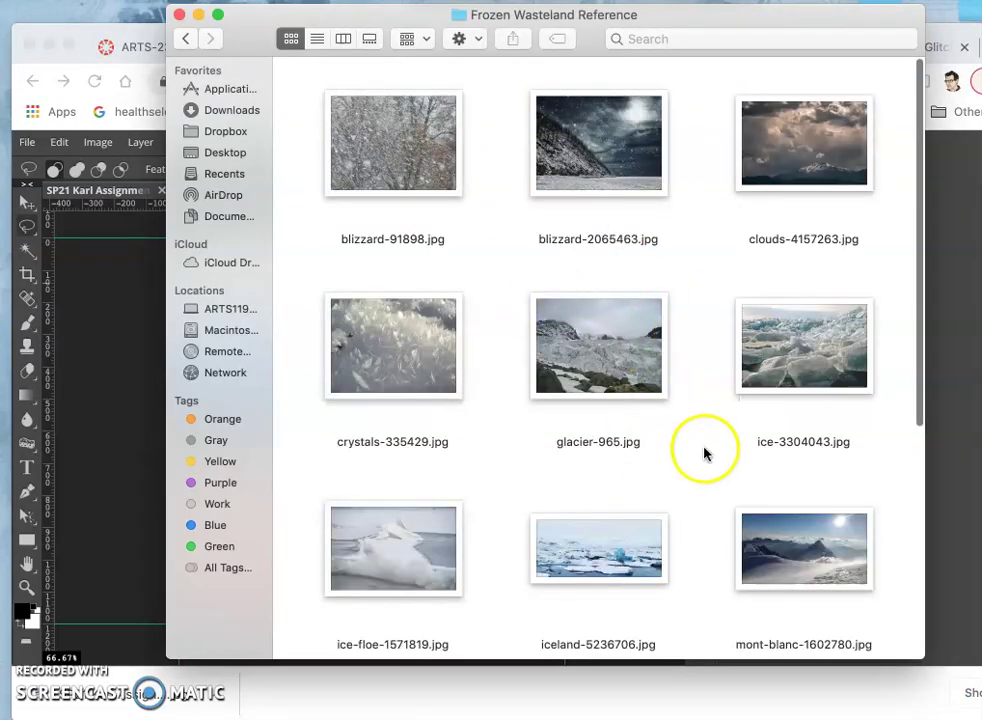
left_click(790, 157)
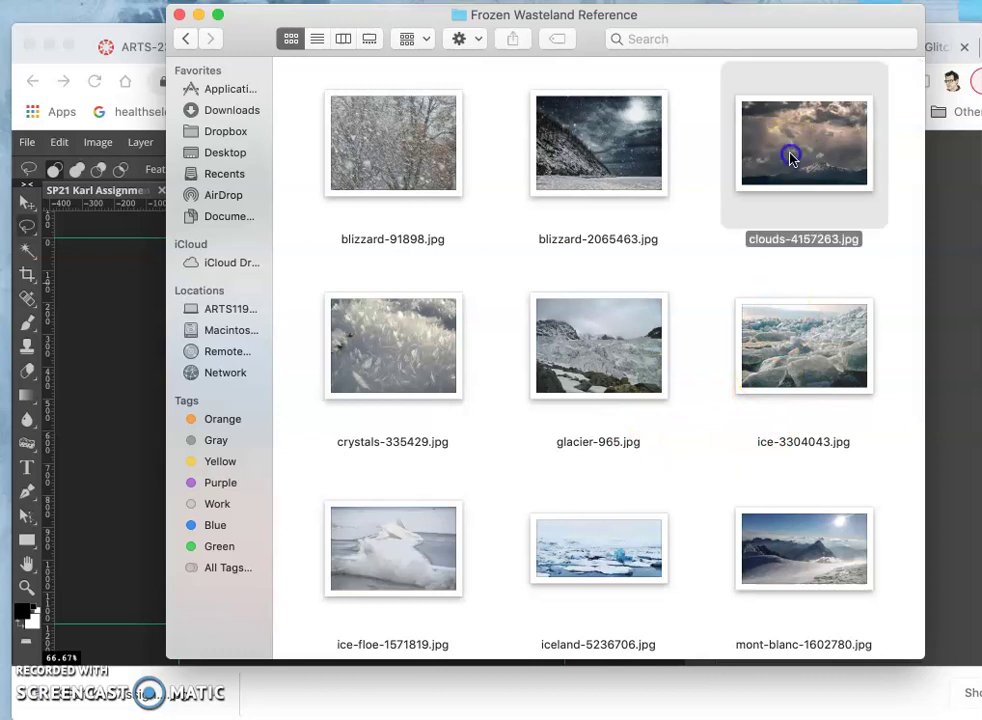
left_click_drag(395, 17, 554, 14)
left_click_drag(913, 159, 272, 399)
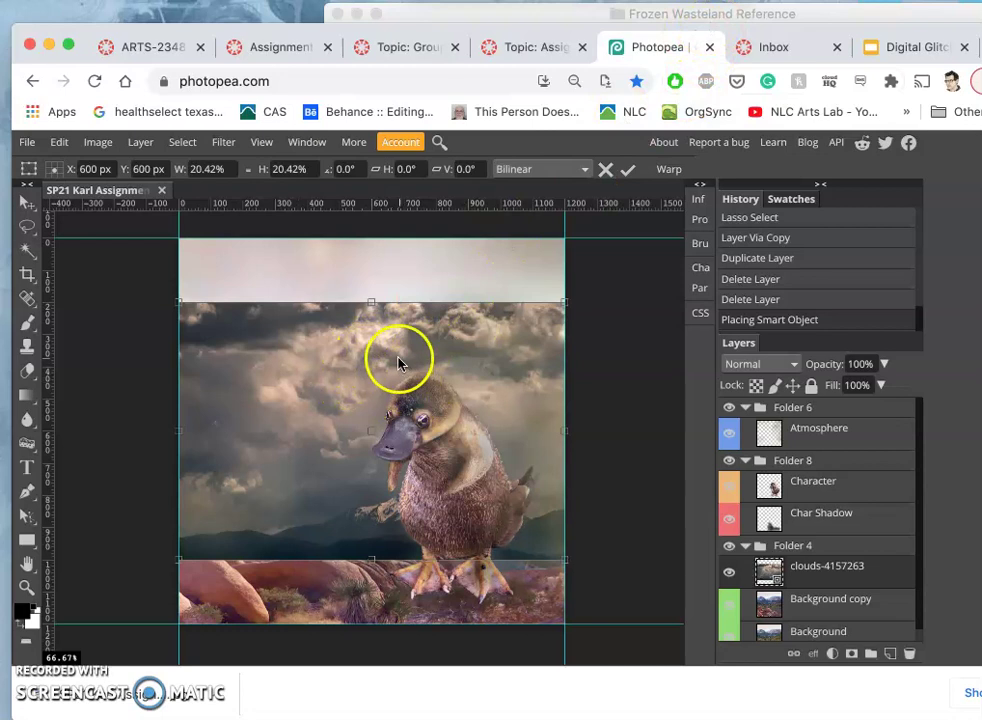
Move the placed clouds-4157263 photo and stretch it down to meet the rocks
left_click_drag(399, 352, 398, 297)
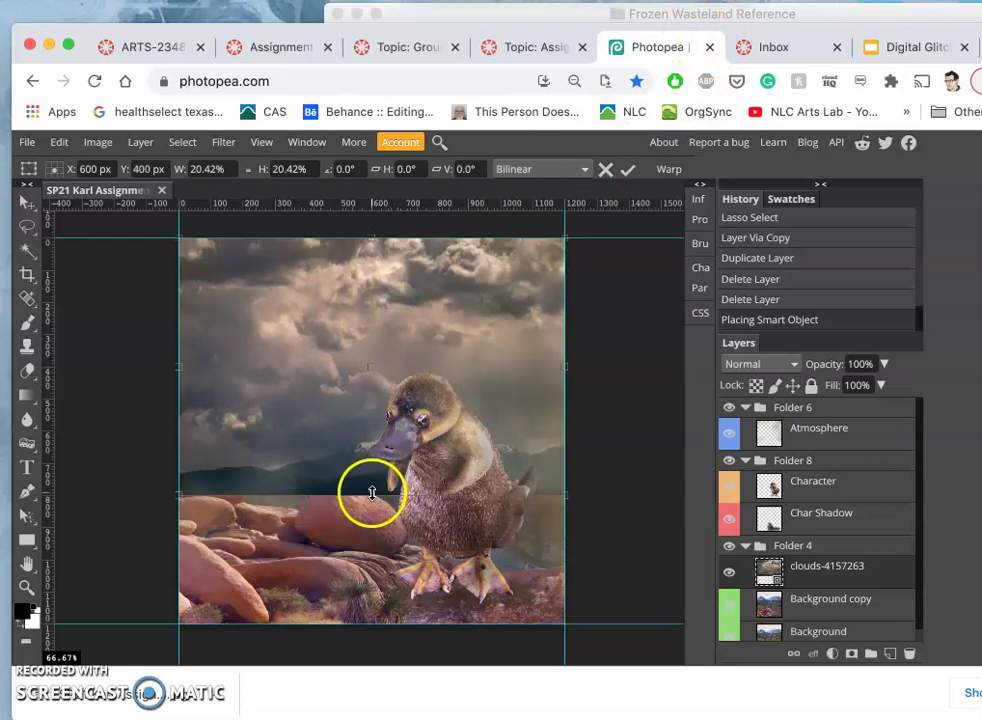
left_click_drag(371, 492, 343, 488)
Commit the clouds transform and rasterize the clouds-4157263 layer
key("Return")
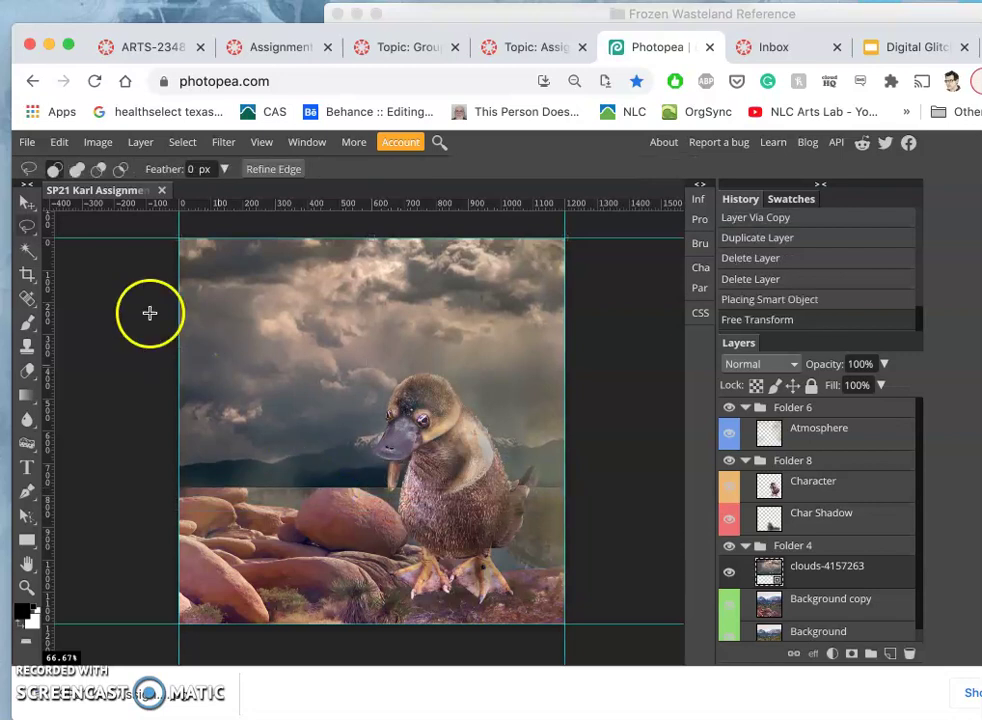
right_click(802, 585)
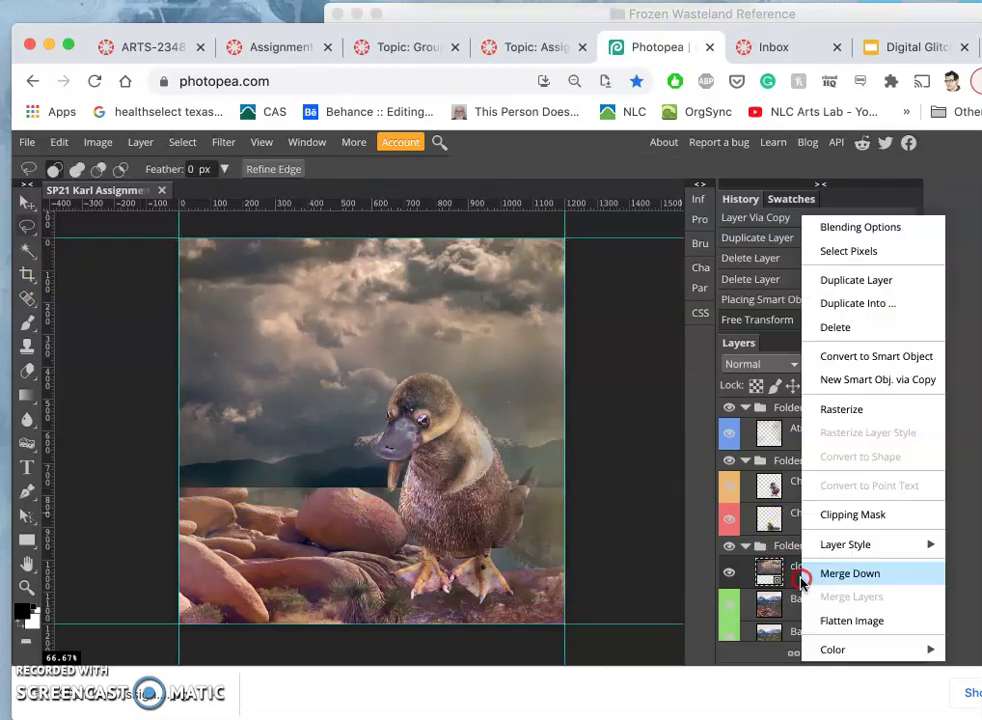
left_click(843, 406)
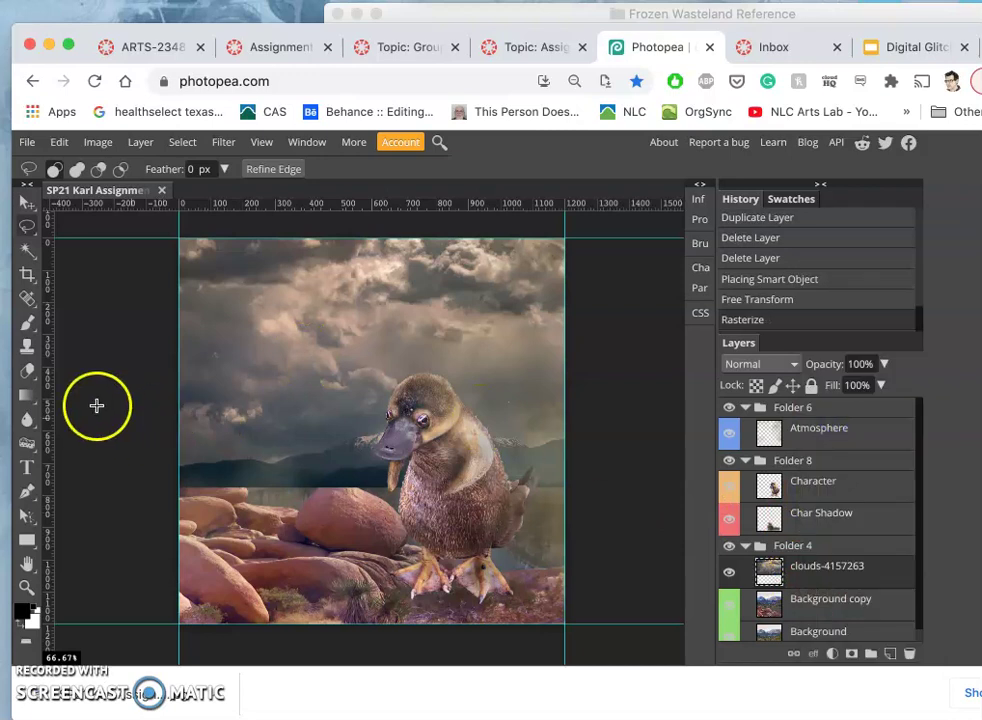
Softly erase the clouds along the horizon and mountains with a 600 px, 0% hardness eraser
left_click(28, 370)
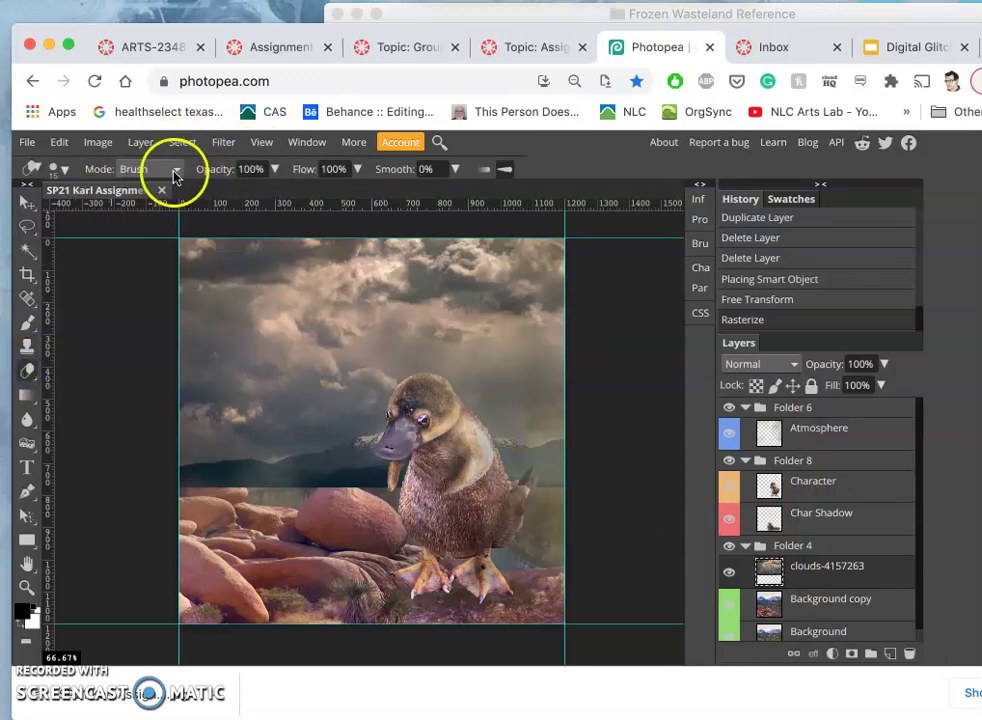
left_click(58, 168)
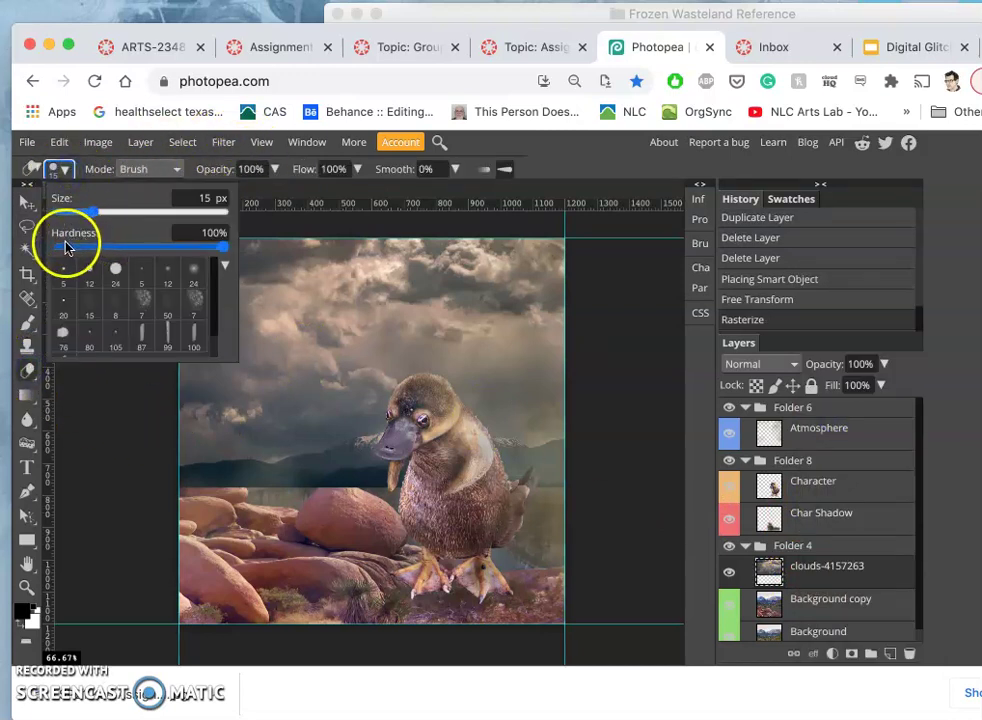
left_click_drag(68, 245, 44, 245)
left_click_drag(120, 219, 122, 220)
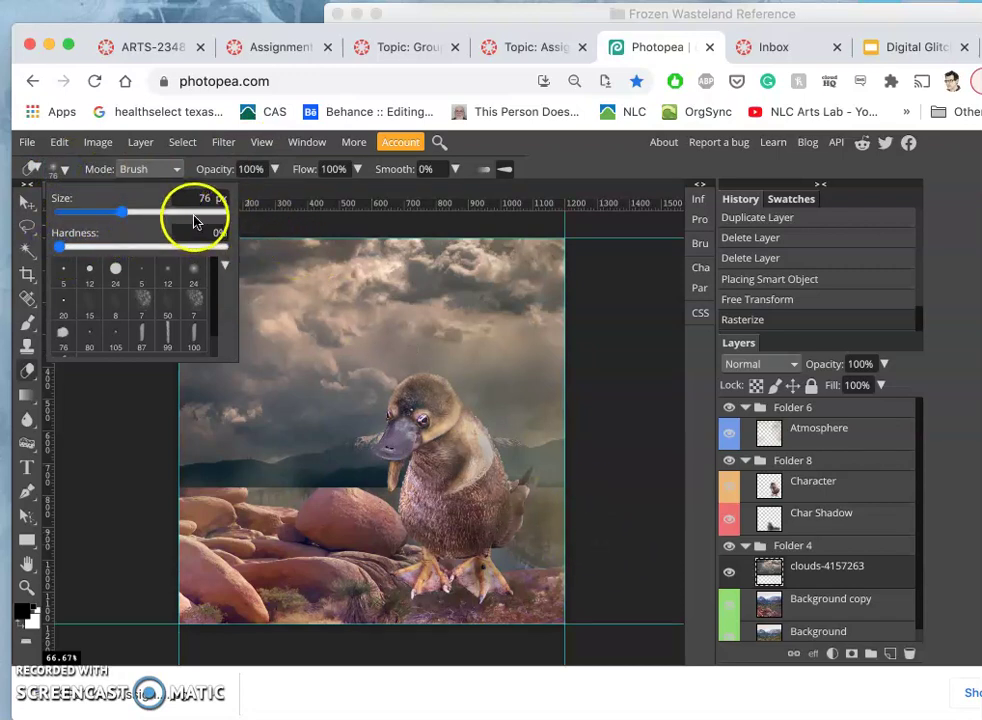
mouse_move(195, 222)
left_mouse_down()
mouse_move(561, 484)
mouse_move(560, 468)
left_mouse_up()
mouse_move(428, 516)
left_mouse_down()
mouse_move(381, 501)
mouse_move(270, 545)
mouse_move(237, 533)
mouse_move(200, 552)
mouse_move(241, 545)
mouse_move(317, 496)
left_mouse_up()
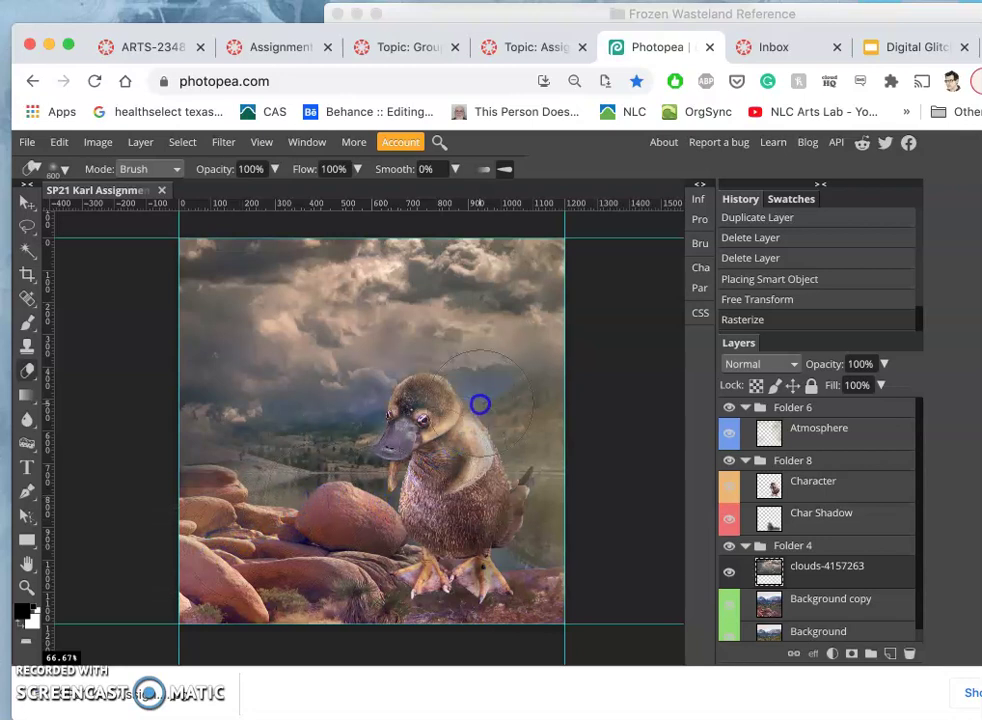
mouse_move(550, 443)
left_mouse_down()
mouse_move(380, 531)
mouse_move(163, 400)
mouse_move(263, 467)
mouse_move(432, 307)
mouse_move(161, 358)
mouse_move(363, 447)
mouse_move(300, 333)
mouse_move(321, 426)
mouse_move(280, 346)
mouse_move(433, 358)
mouse_move(318, 409)
mouse_move(383, 322)
mouse_move(403, 362)
left_mouse_up()
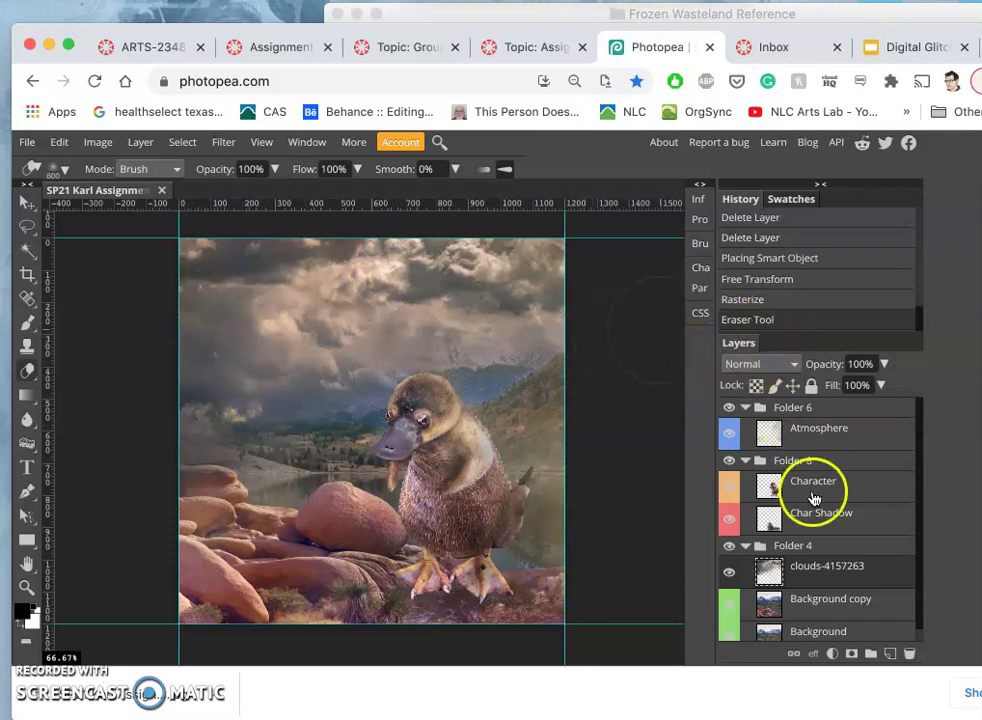
Fade the clouds-4157263 layer to a faint opacity, then hide and reshow it to compare
left_click(884, 364)
left_click(845, 388)
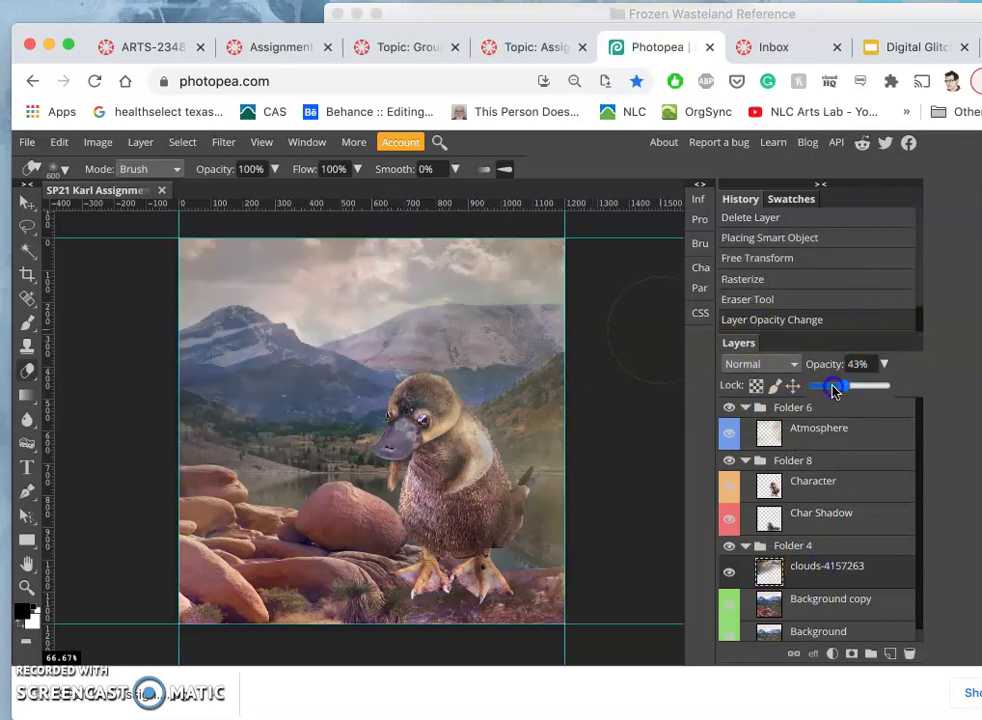
left_click_drag(835, 389, 816, 391)
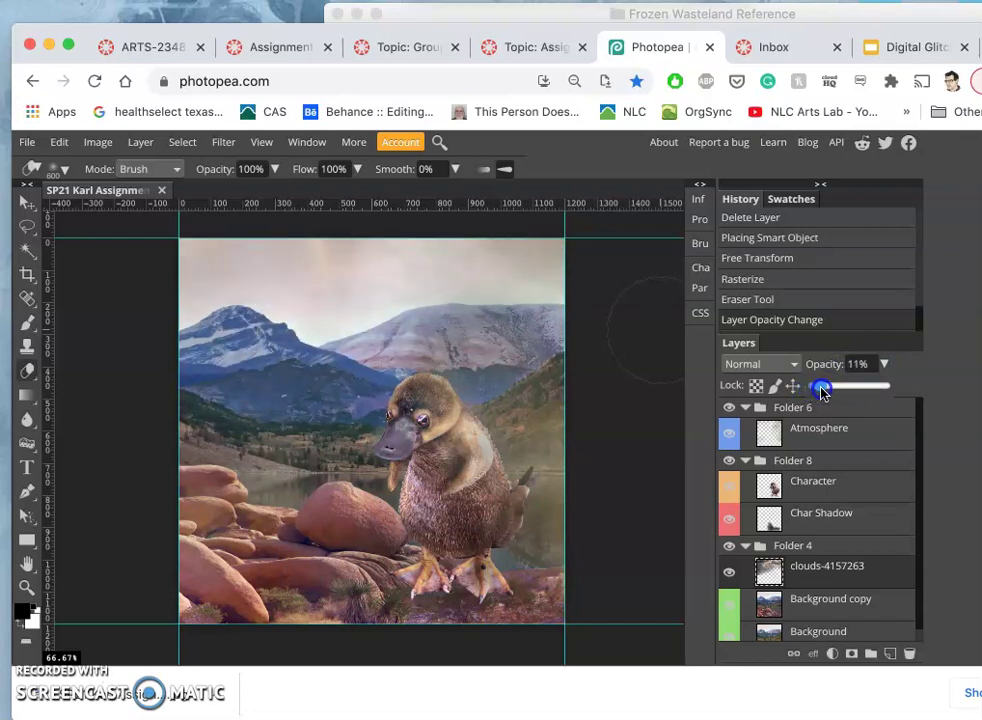
left_click(730, 572)
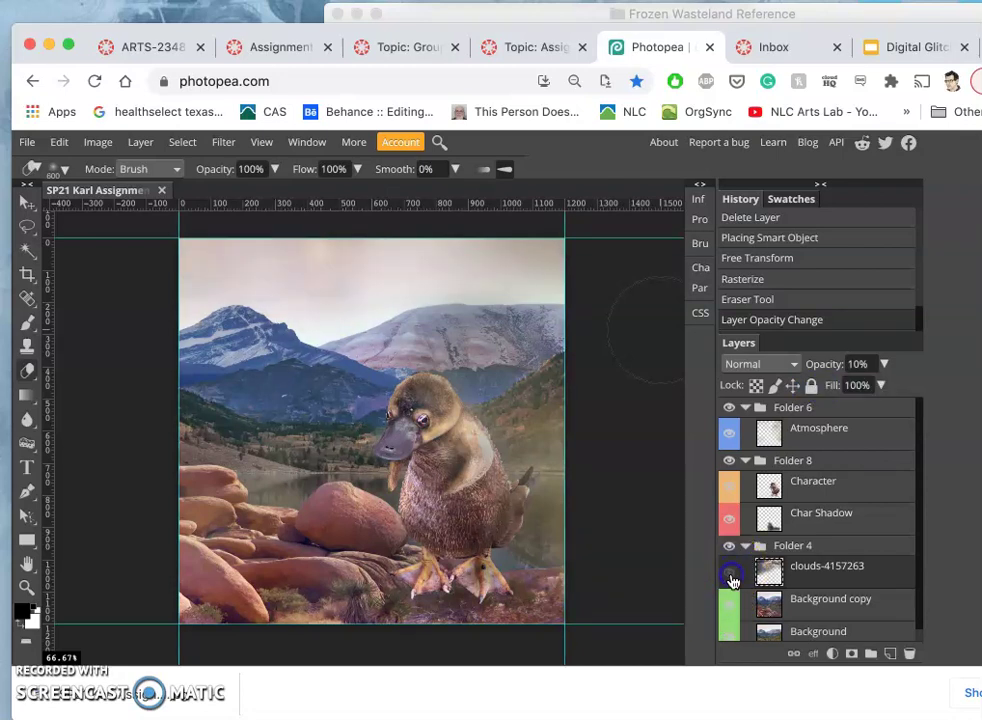
left_click(729, 572)
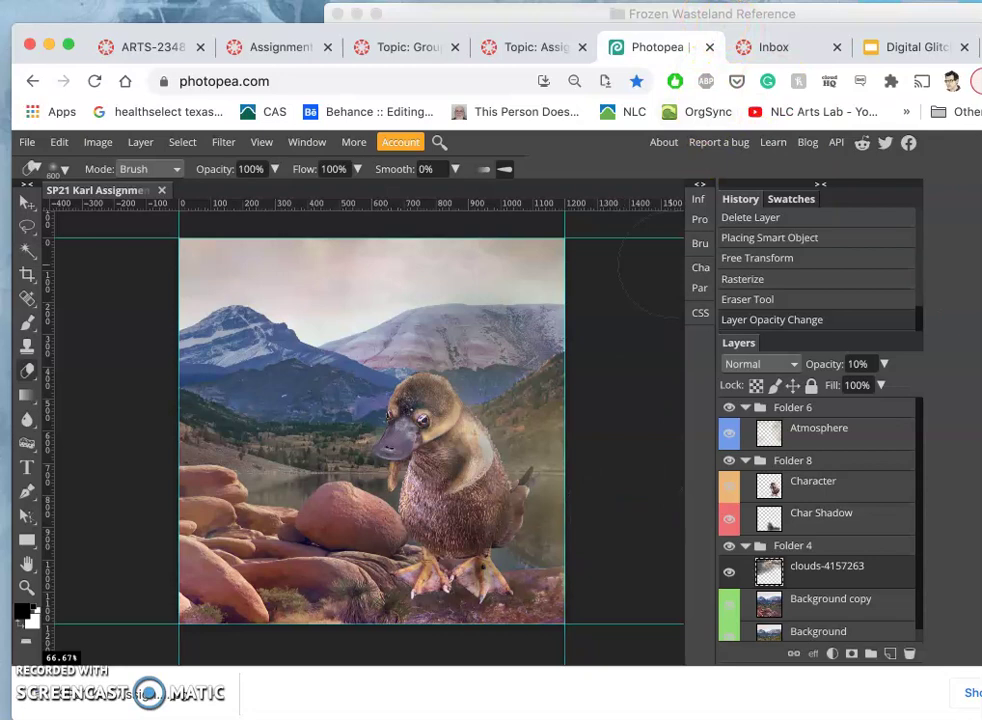
Close the notebook sketch and Downloads windows, reposition the storyboard screenshot, and return to Photopea
double_click(688, 566)
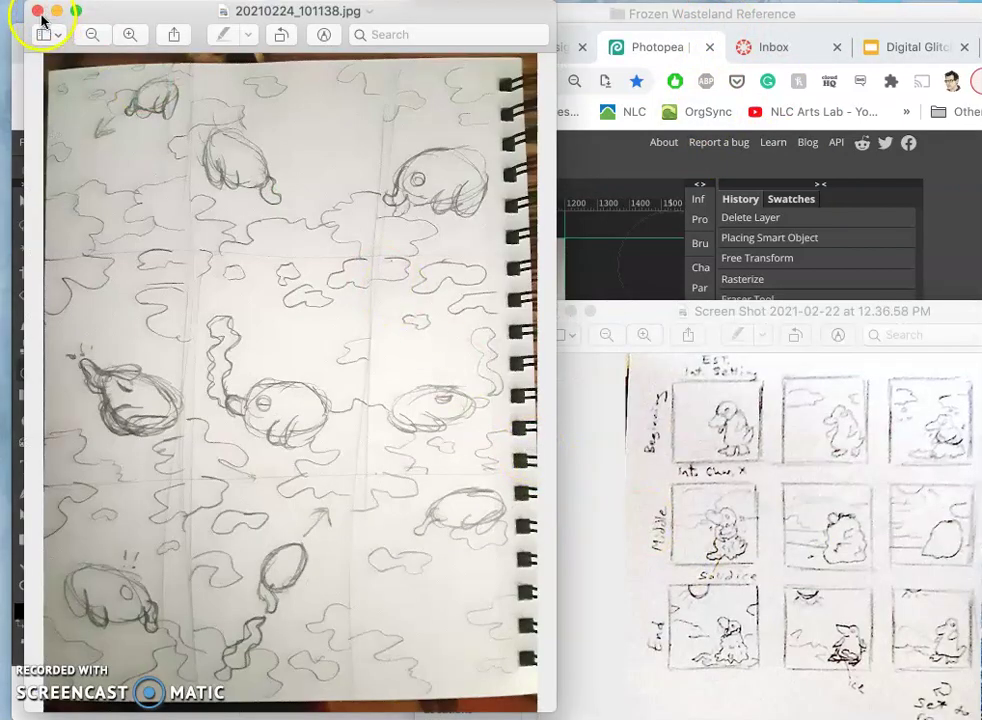
left_click(38, 12)
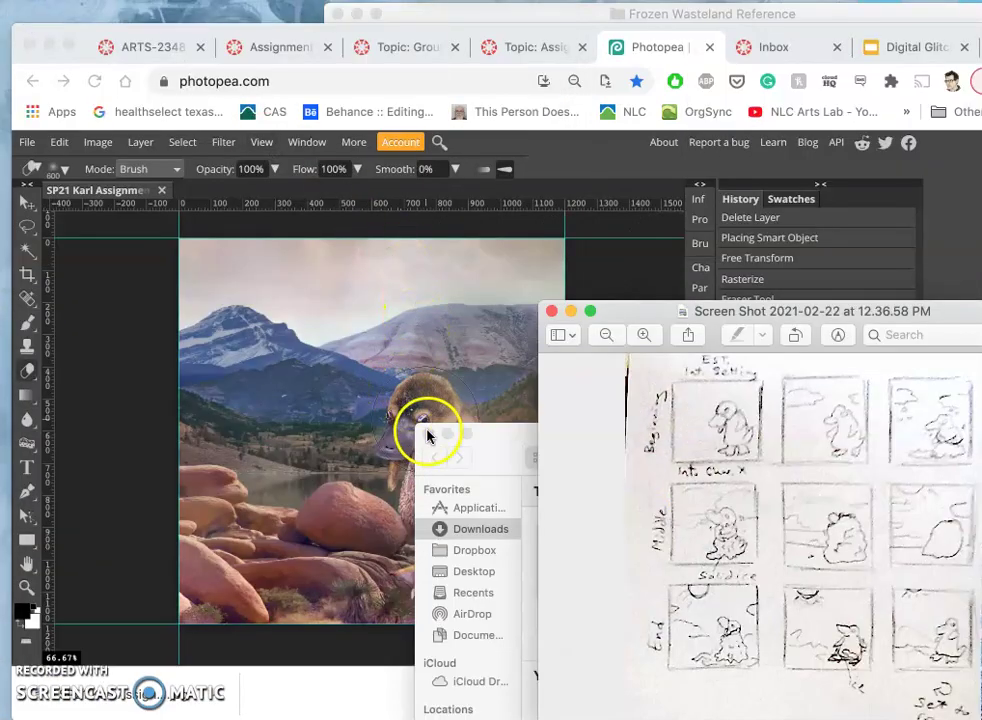
left_click(427, 434)
mouse_move(793, 309)
left_mouse_down()
mouse_move(843, 313)
mouse_move(810, 311)
left_mouse_up()
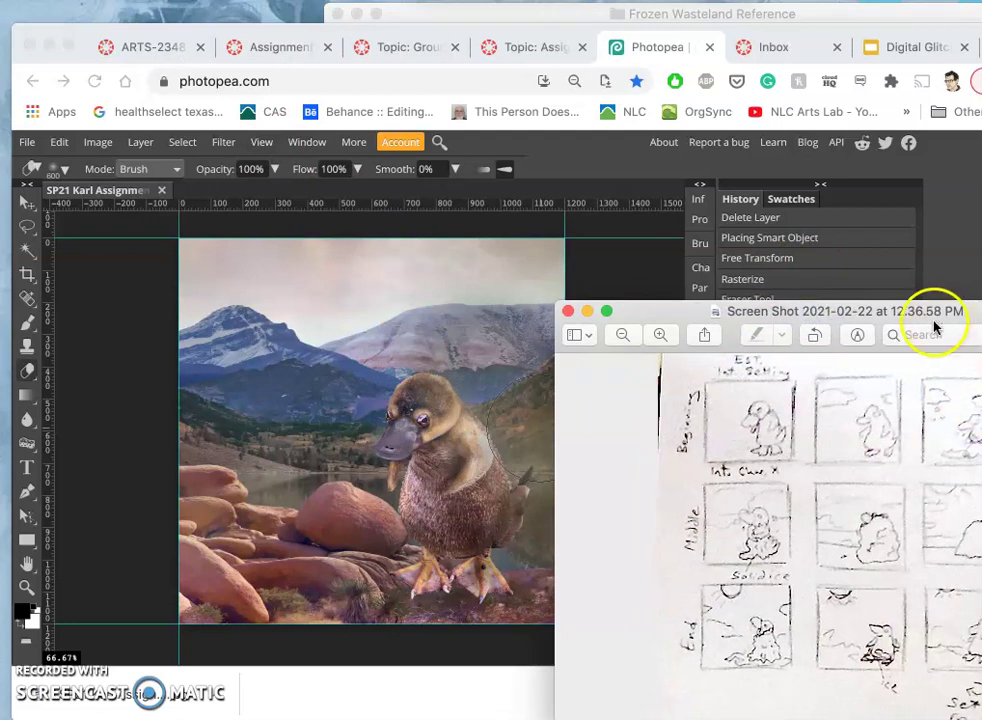
left_click_drag(932, 311, 918, 311)
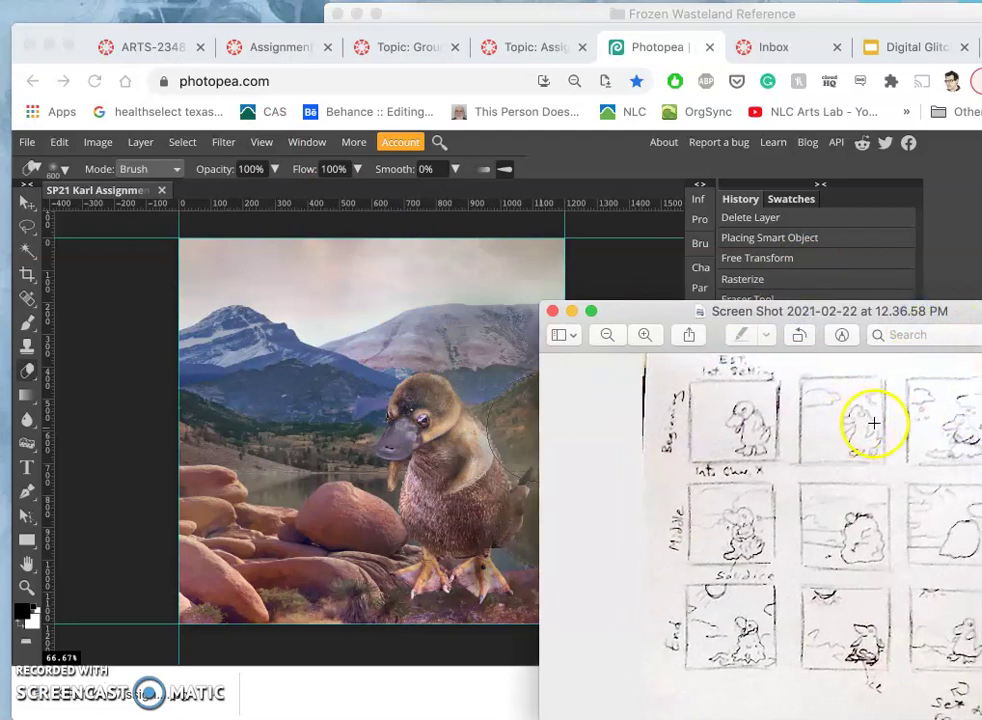
left_click(491, 367)
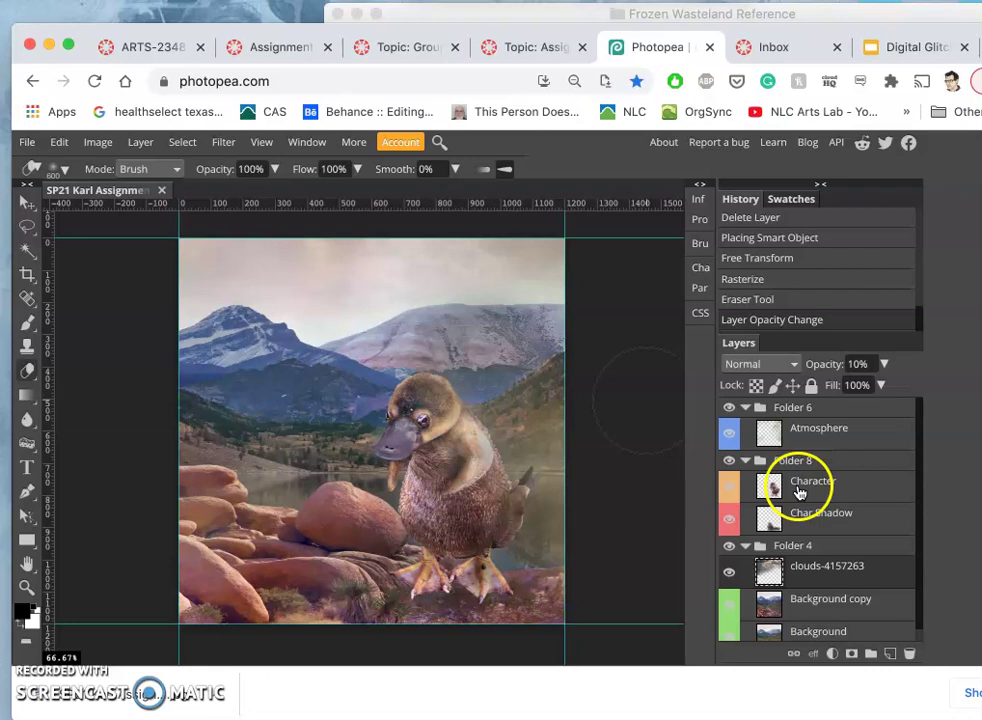
Select the Character and Char Shadow layers and duplicate them with Cmd+J
left_click(799, 488)
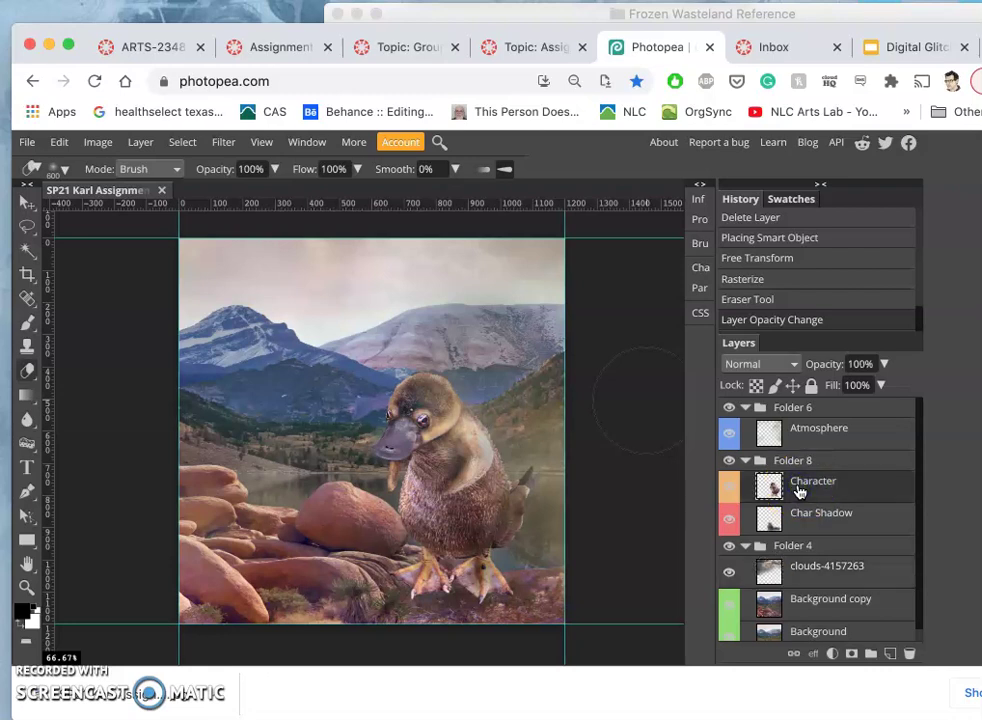
left_click(810, 522)
left_click(810, 519)
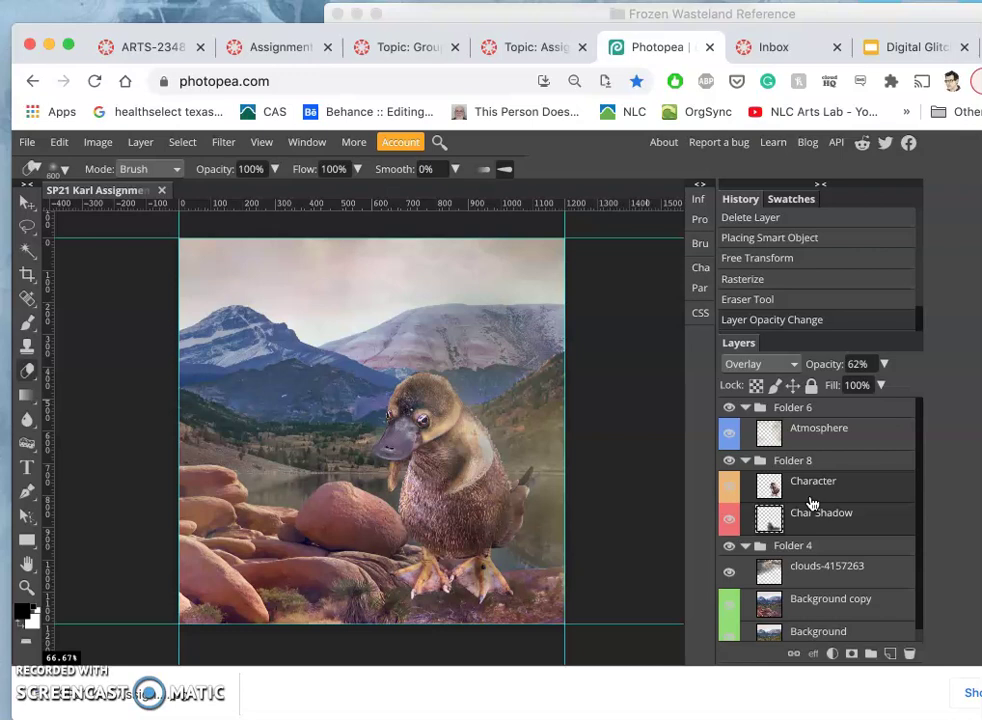
key("super+j")
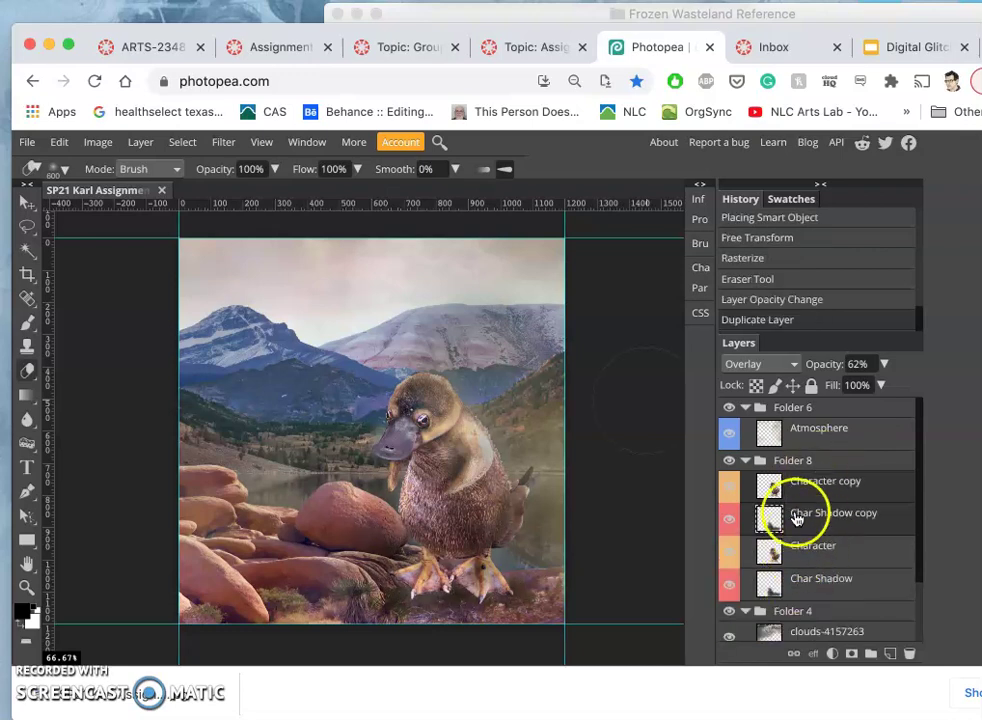
Hide the original Character and Char Shadow layers and select Character copy
left_click(731, 553)
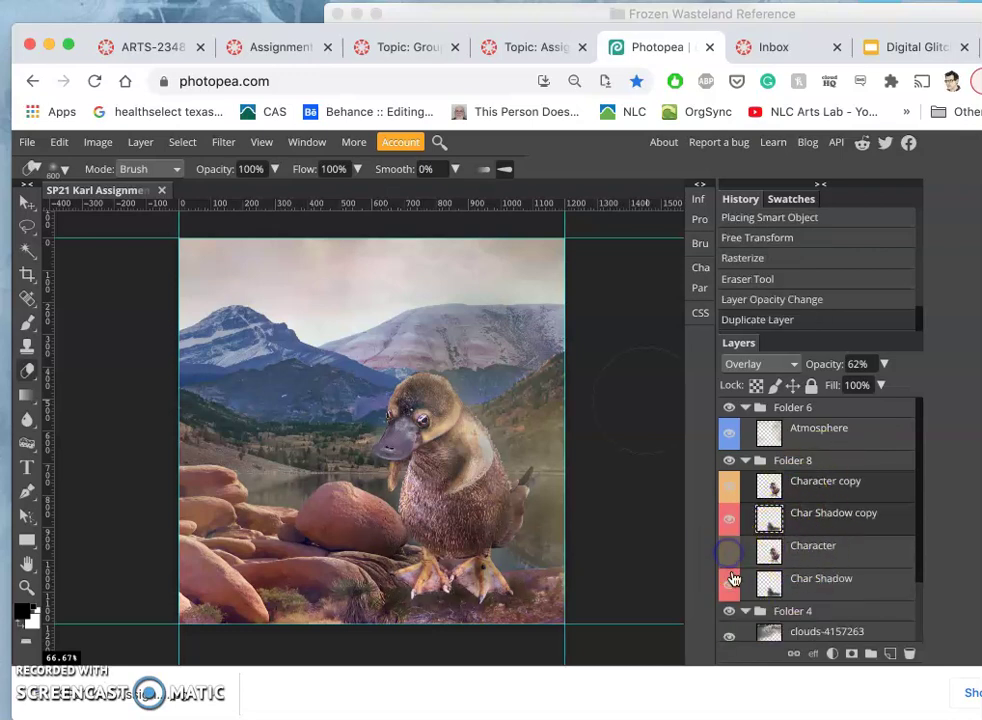
left_click(729, 590)
left_click(803, 492)
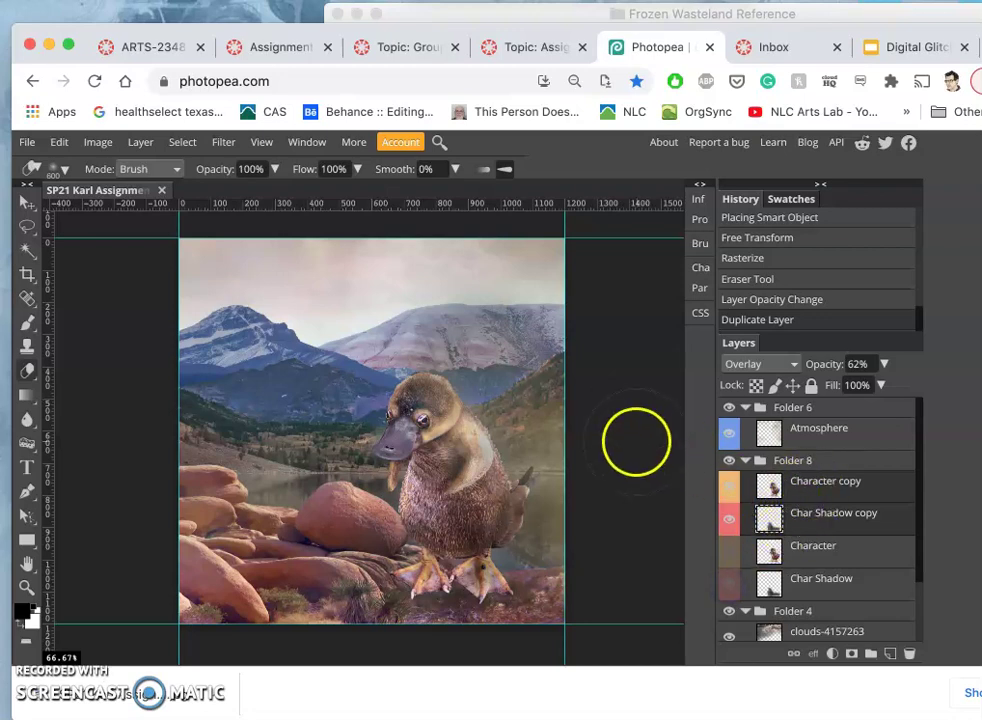
left_click(788, 486)
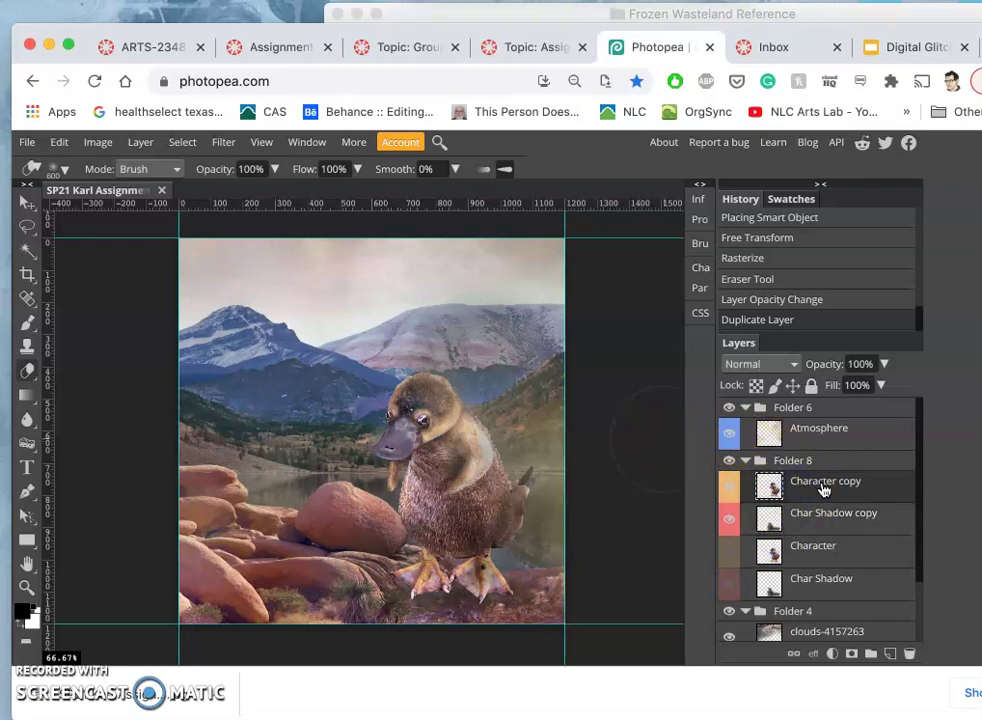
Start Edit > Puppet Warp on Character copy and pin both feet
left_click(59, 143)
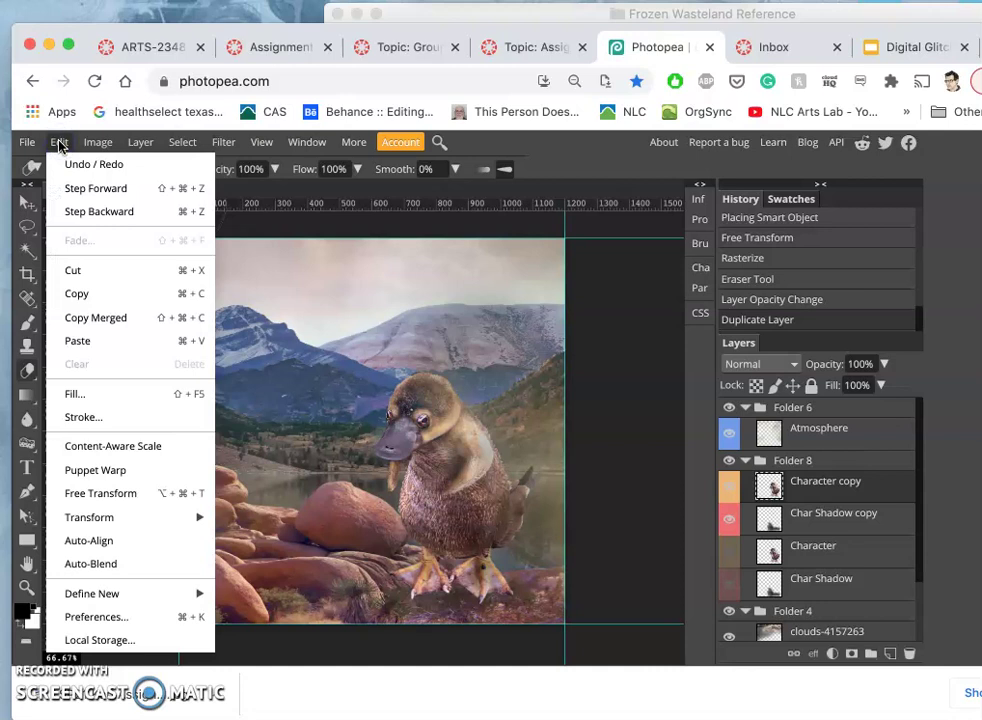
left_click(100, 467)
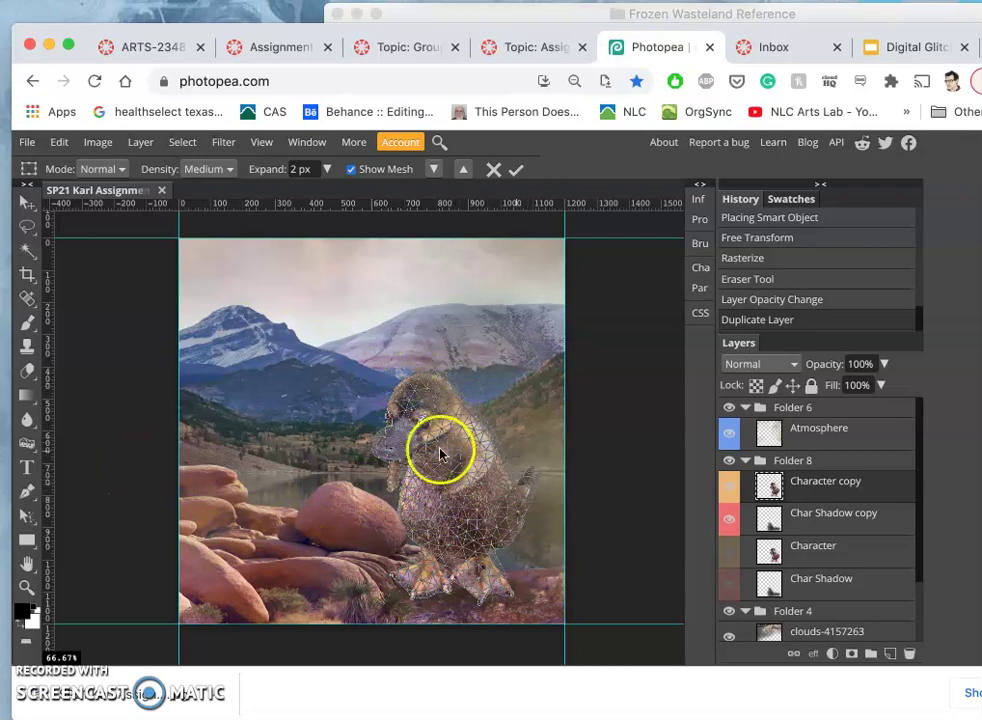
left_click(397, 582)
left_click(443, 590)
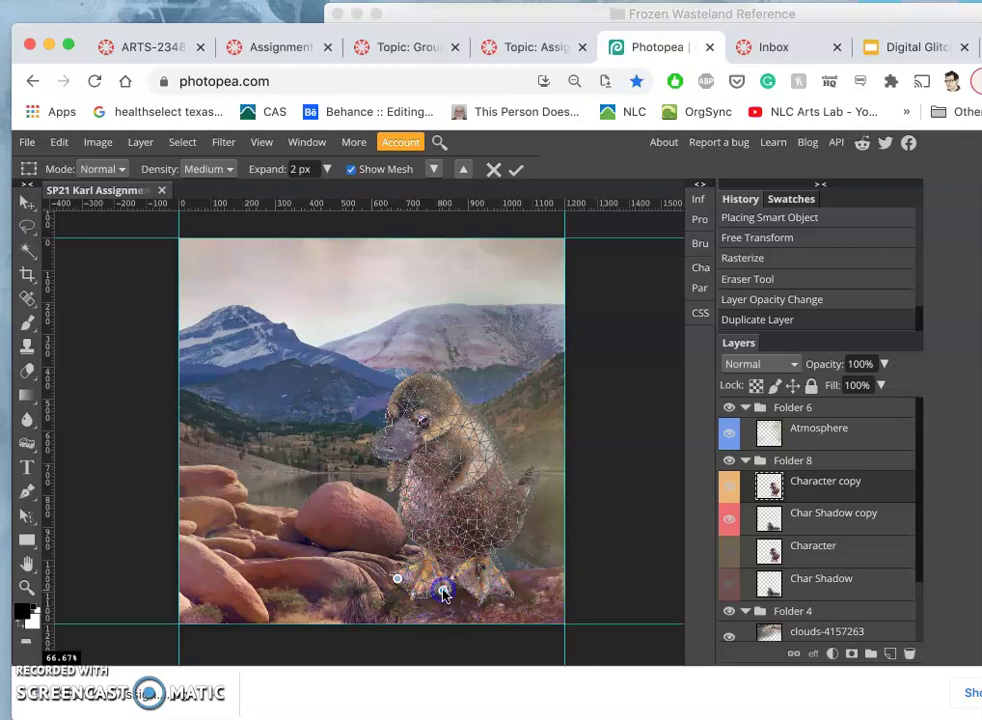
left_click(459, 584)
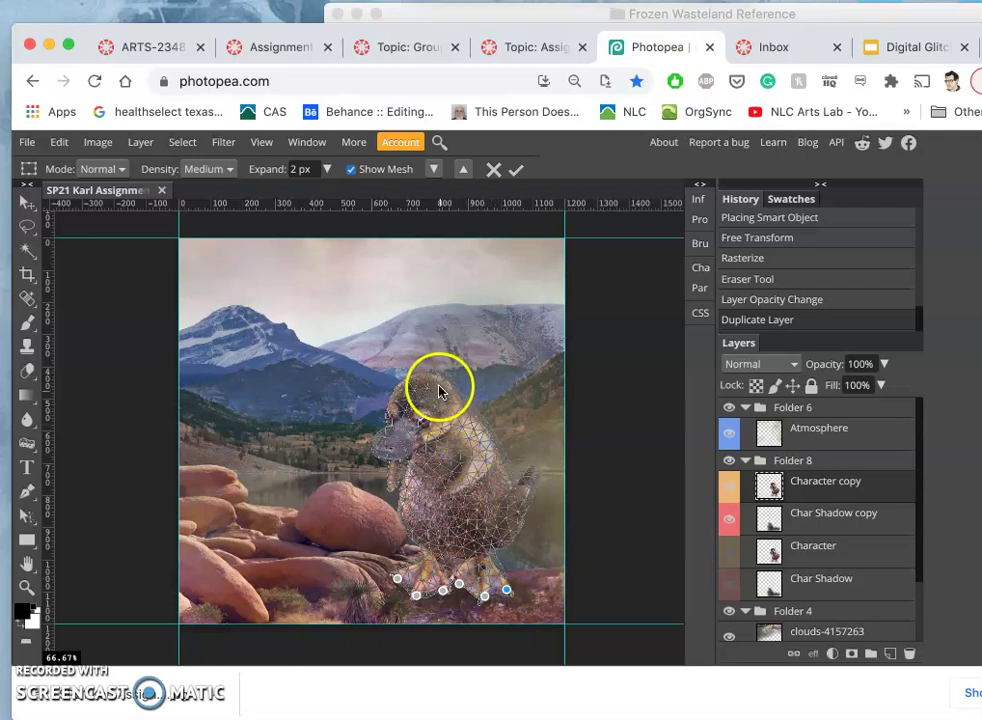
Pull the head down-left and add pins on the tail, head top, bill and bill tip
left_click_drag(418, 437, 390, 487)
left_click(531, 469)
left_click(477, 424)
left_click(382, 450)
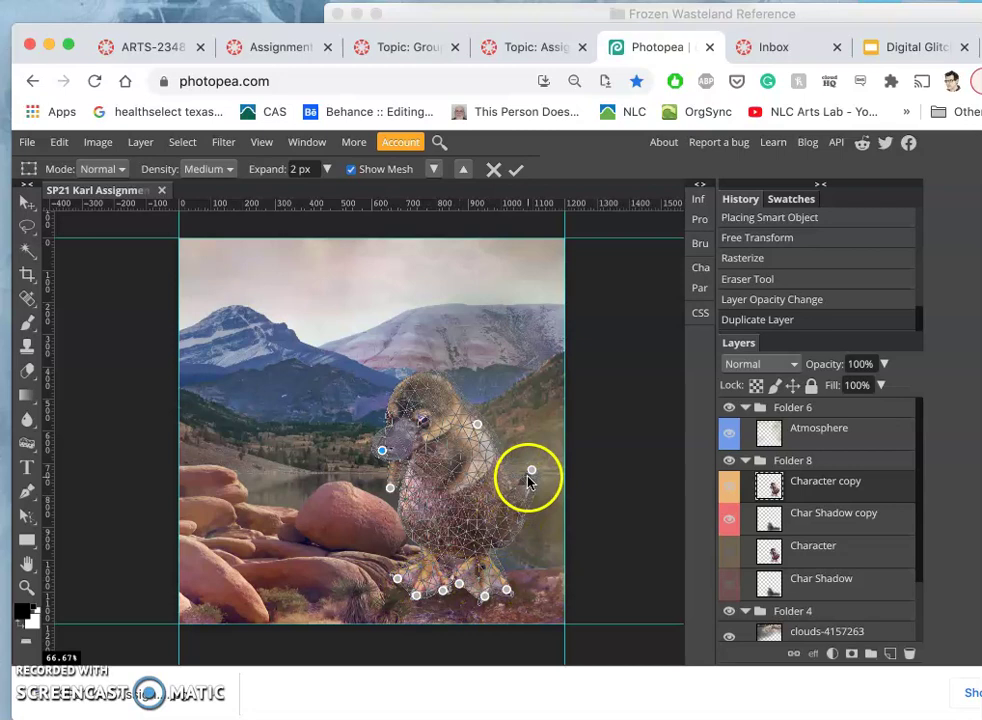
left_click(390, 488)
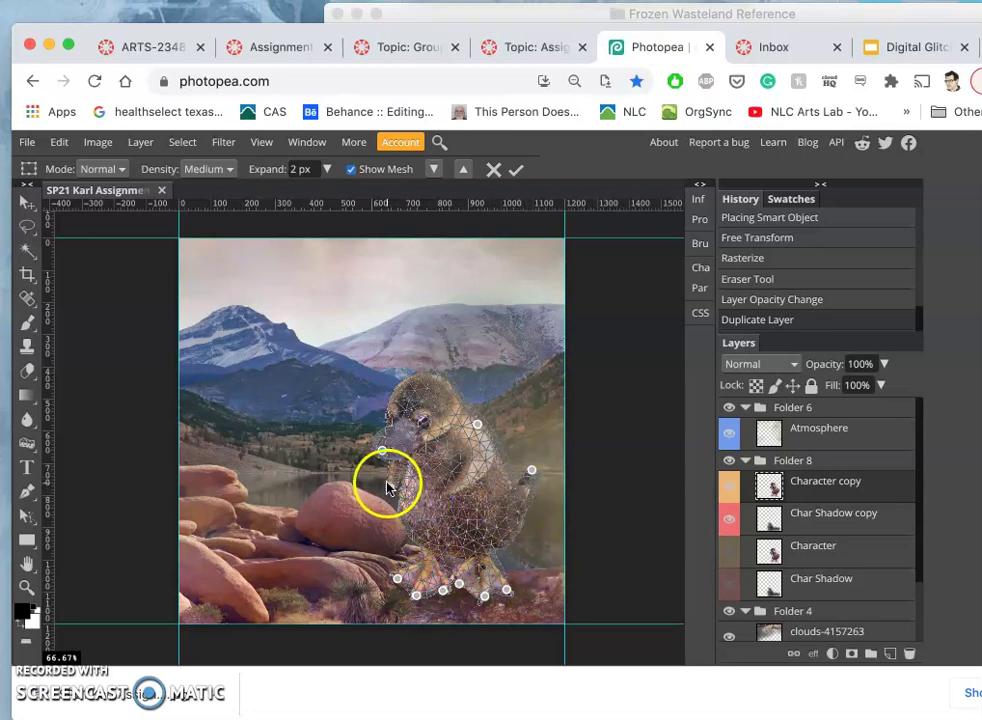
Bend the bill left, lift the head, ease the chest up, then check the foot pins
left_click_drag(391, 453, 380, 454)
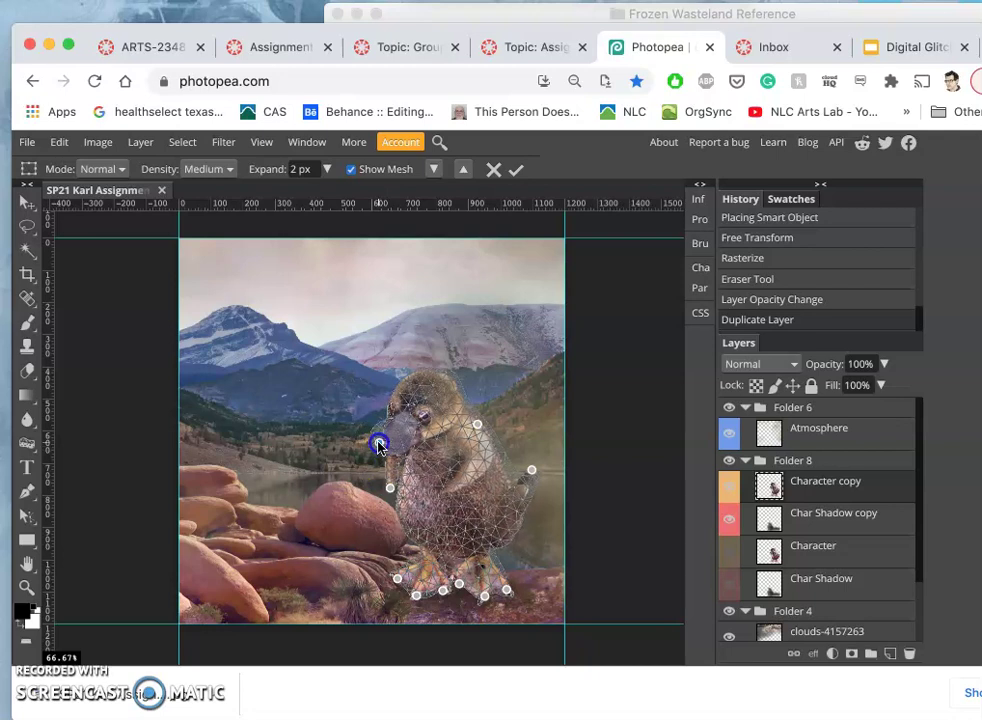
mouse_move(379, 445)
left_mouse_down()
mouse_move(382, 400)
mouse_move(387, 442)
left_mouse_up()
left_click_drag(391, 487, 386, 485)
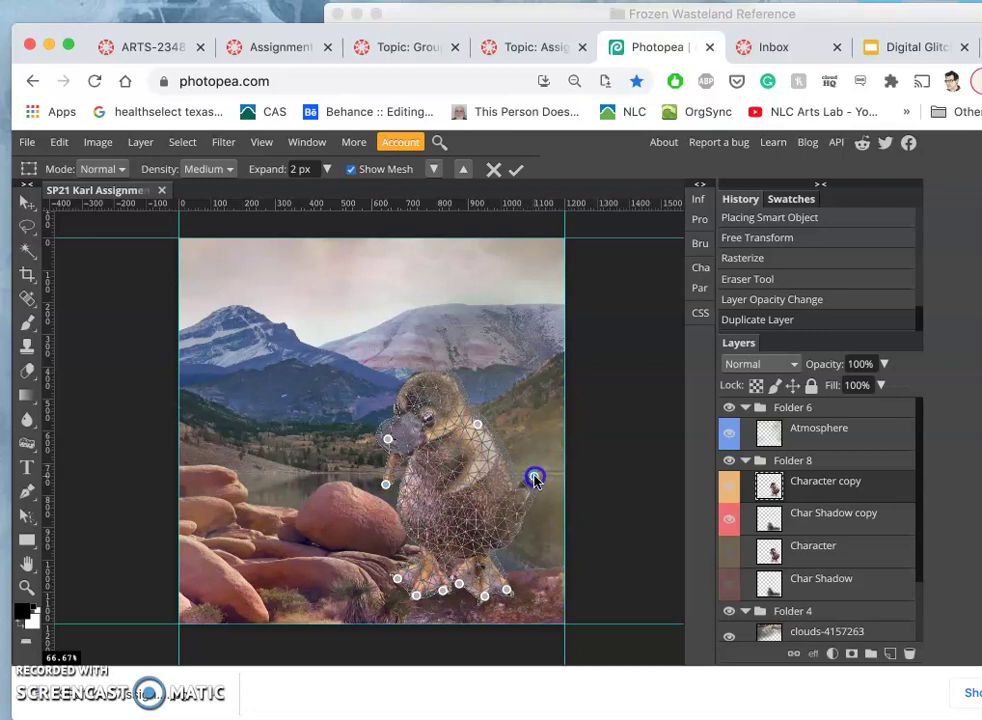
left_click(443, 591)
left_click(397, 579)
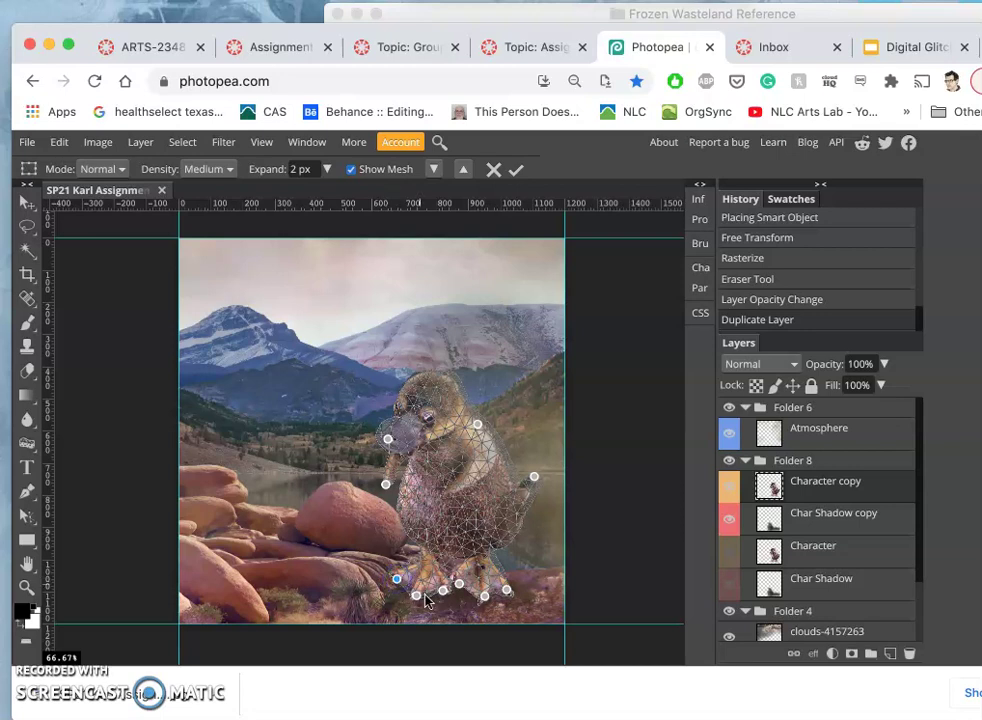
left_click(414, 596)
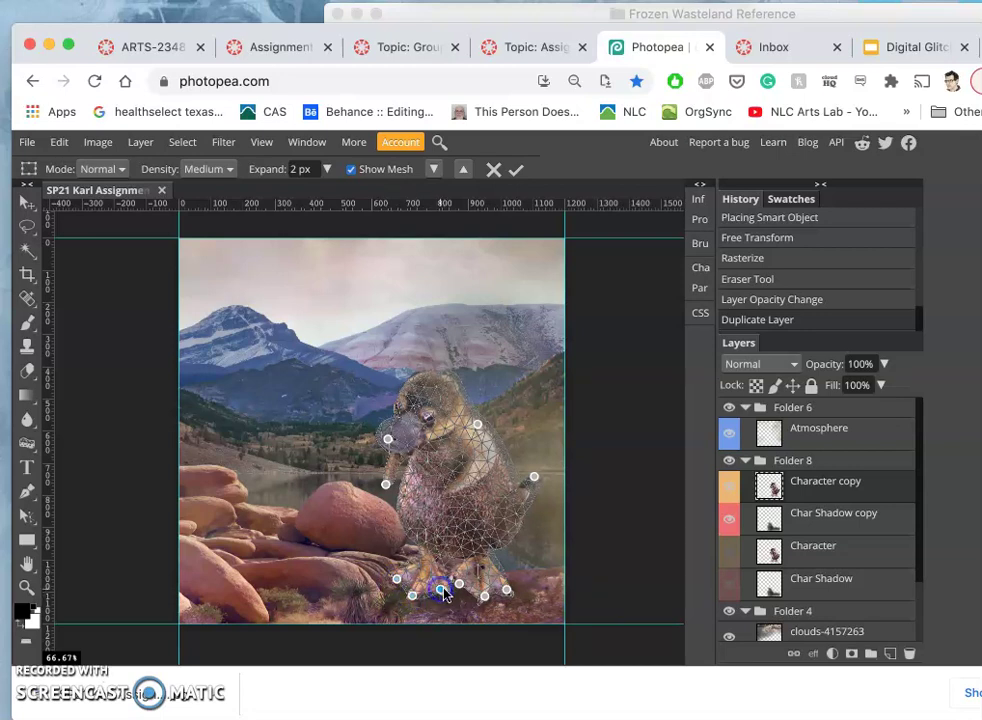
left_click(485, 596)
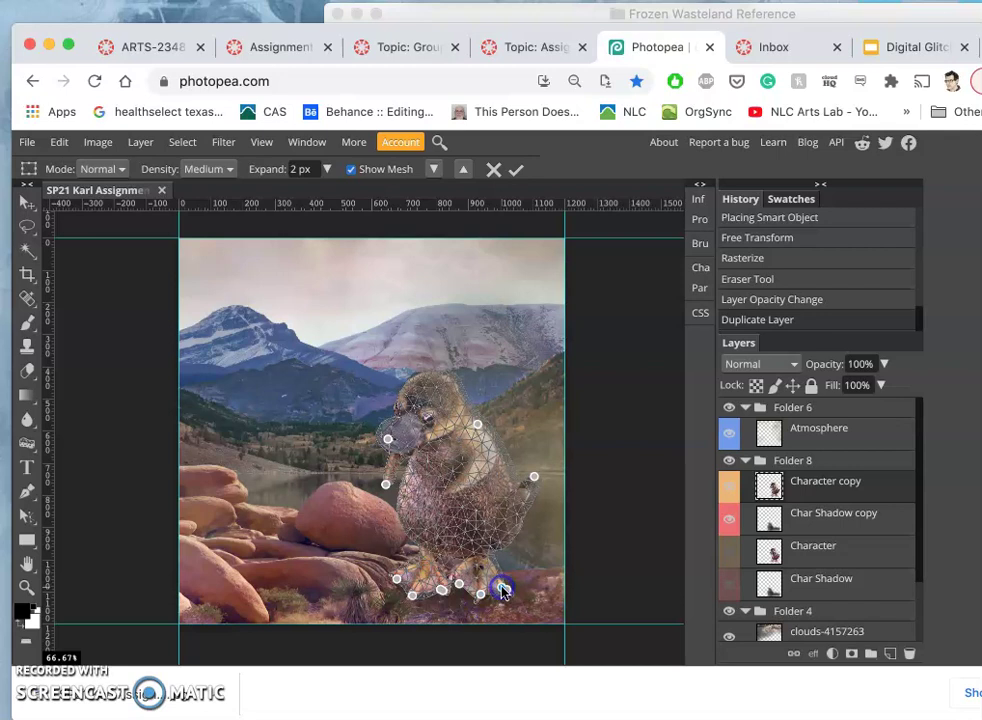
Apply the puppet warp, toggle Character and Character copy to compare, and leave only the warped copy visible
key("Return")
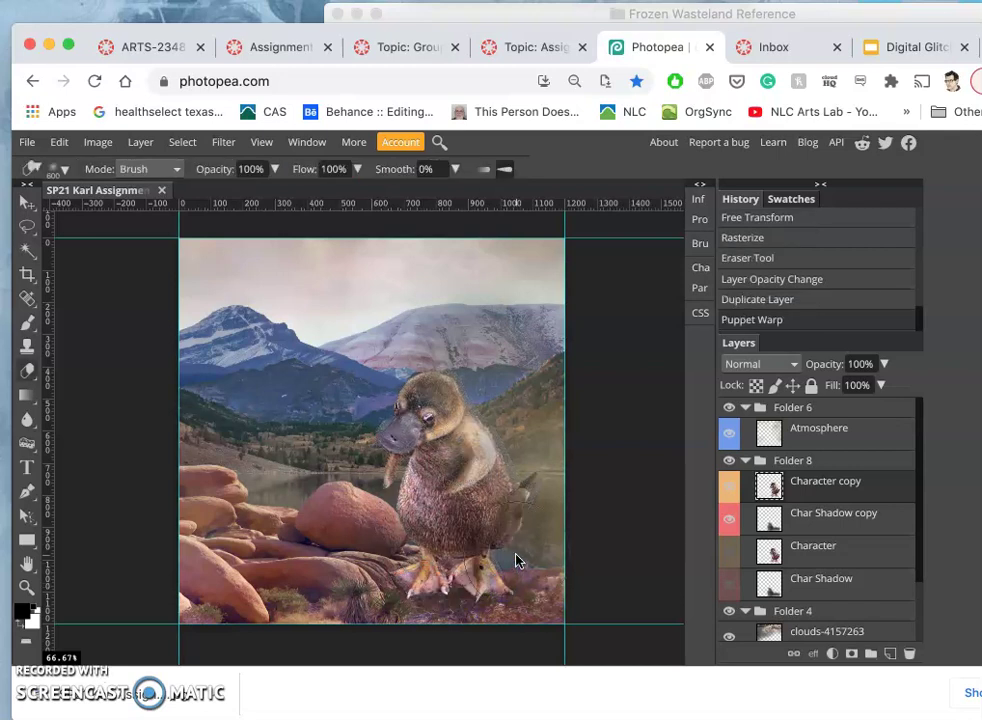
left_click(729, 549)
left_click(729, 490)
left_click(729, 490)
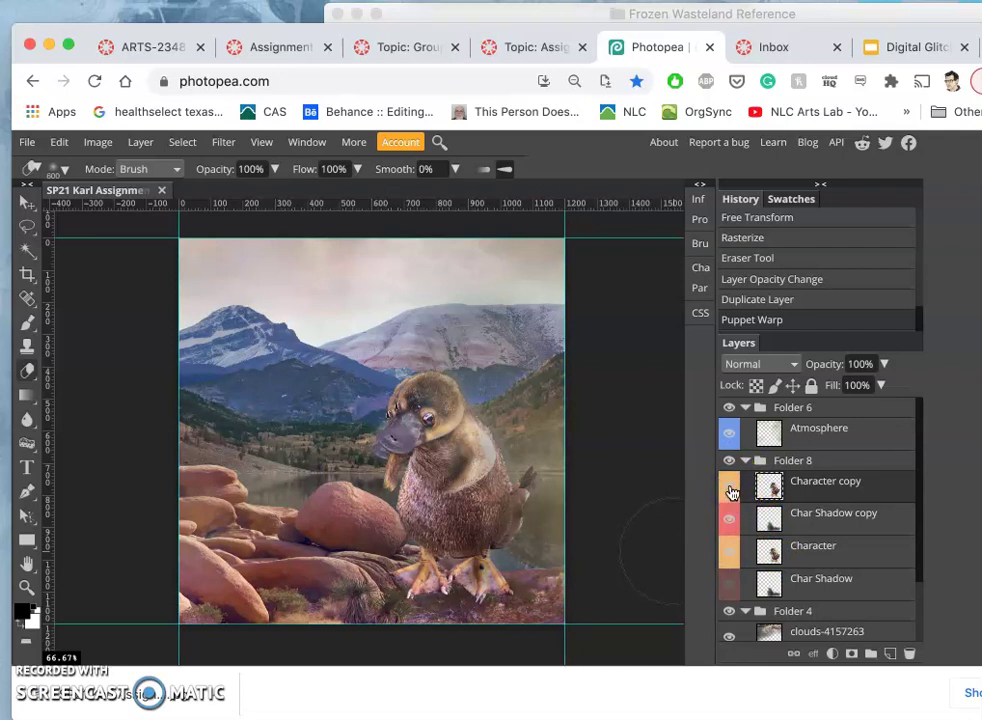
left_click(730, 490)
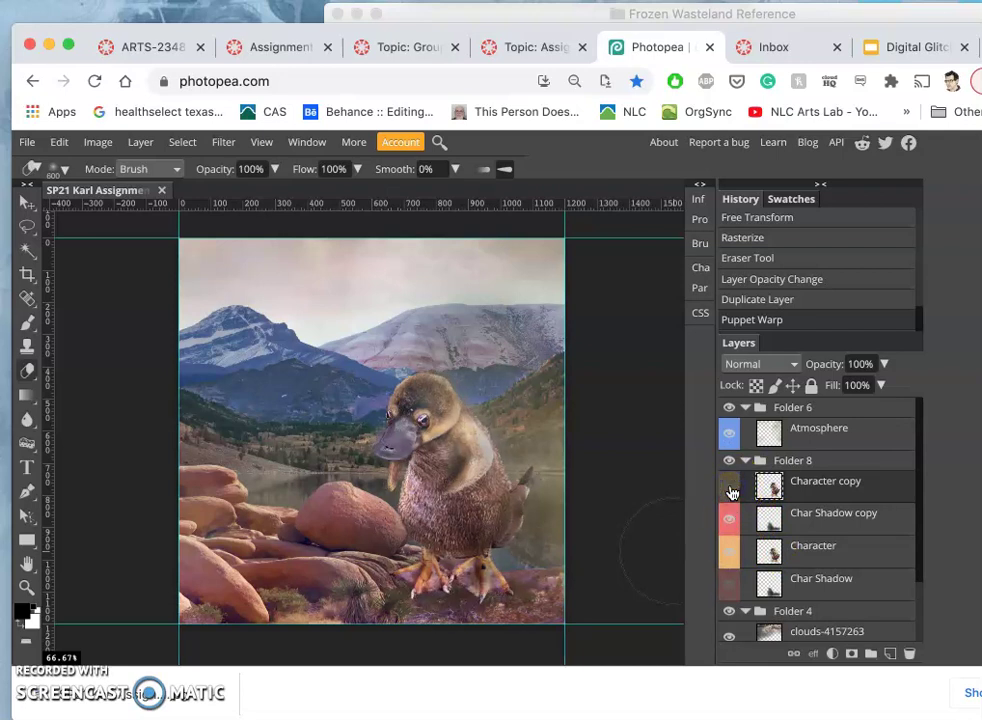
left_click(730, 490)
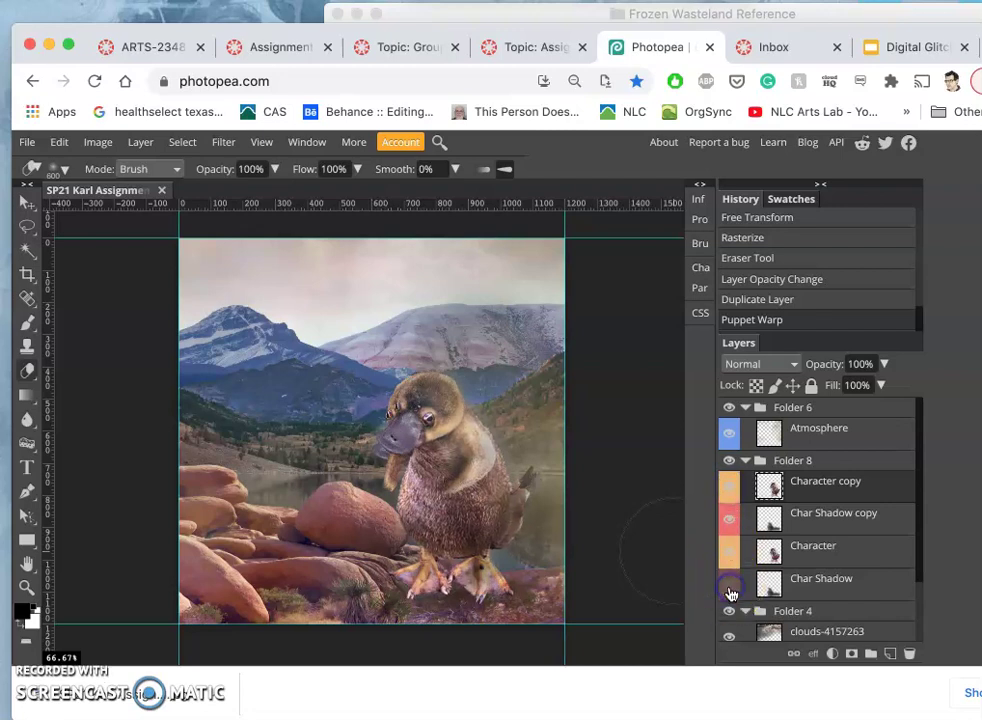
left_click(730, 556)
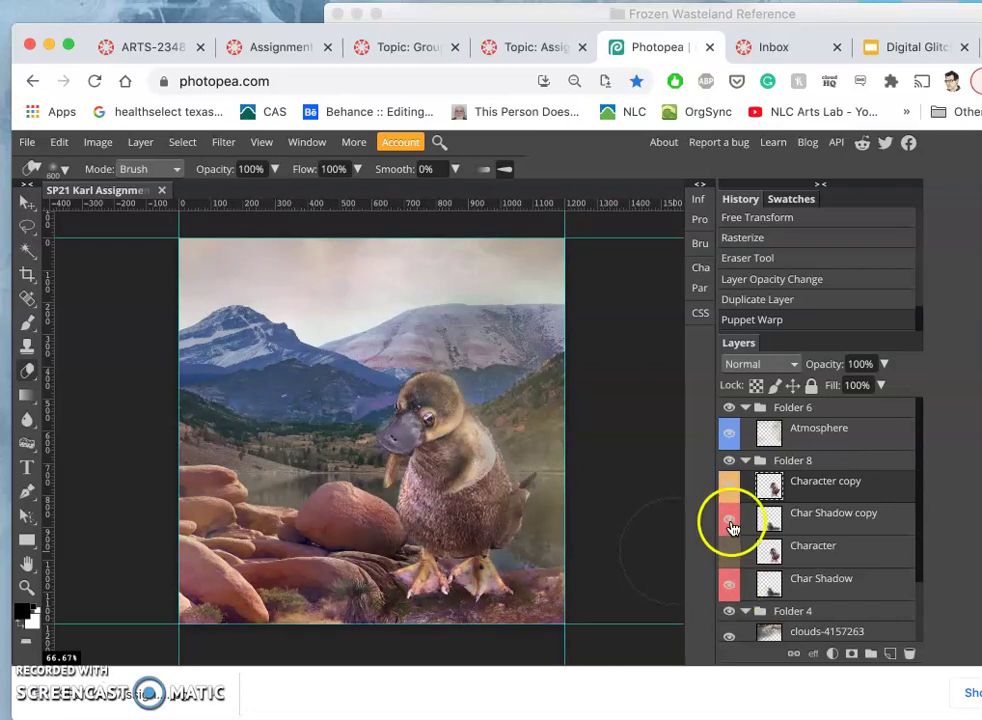